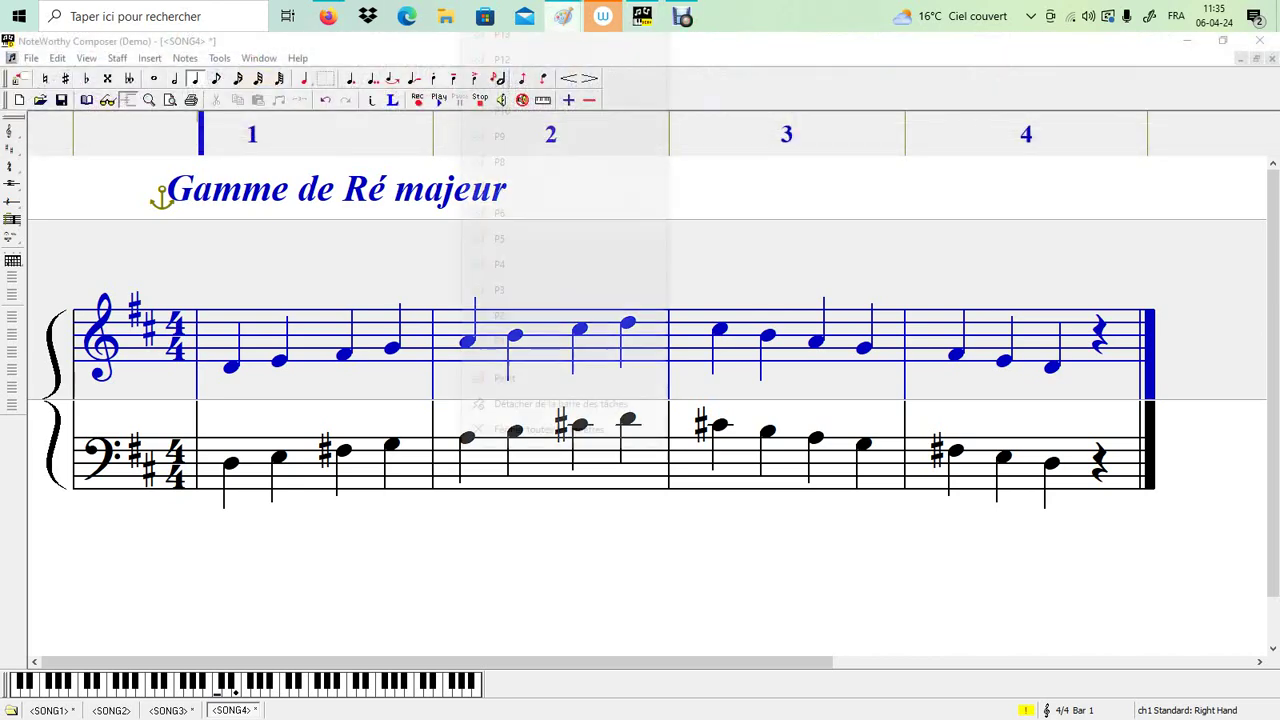
Open a new blank Paint window and set the Pencil to the third line thickness.
right_click(563, 16)
click(506, 419)
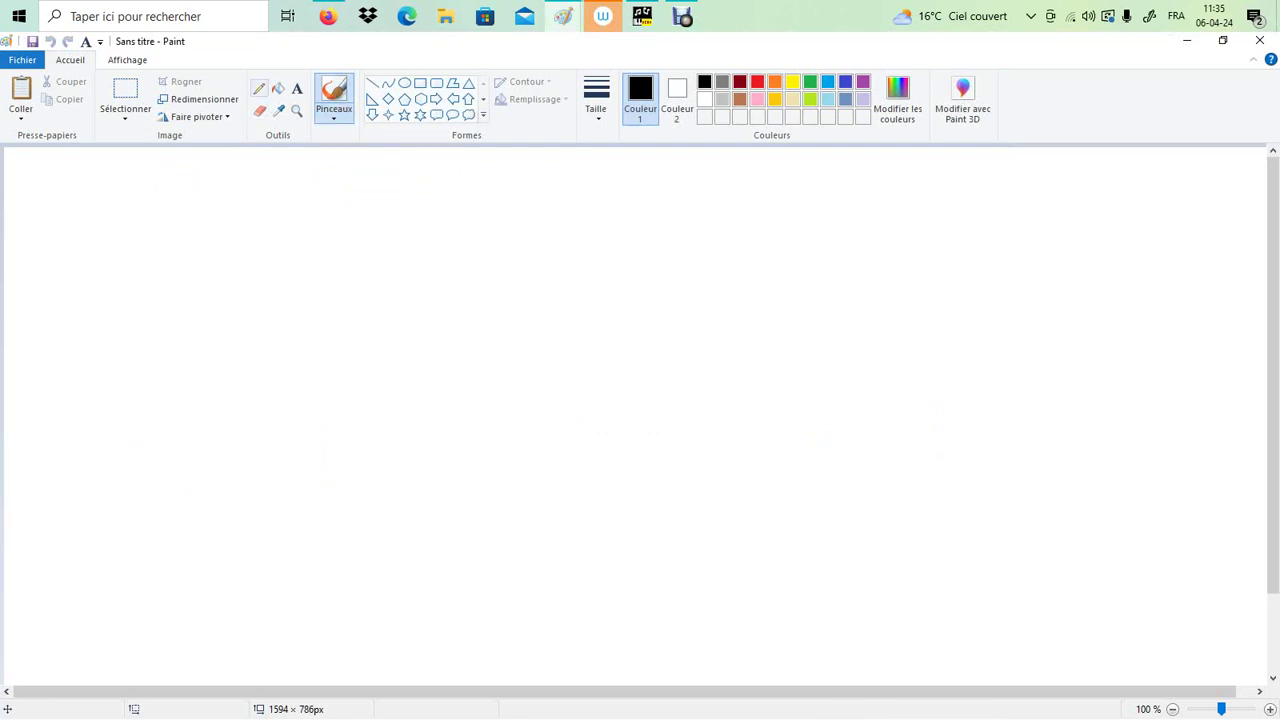
click(259, 88)
click(596, 100)
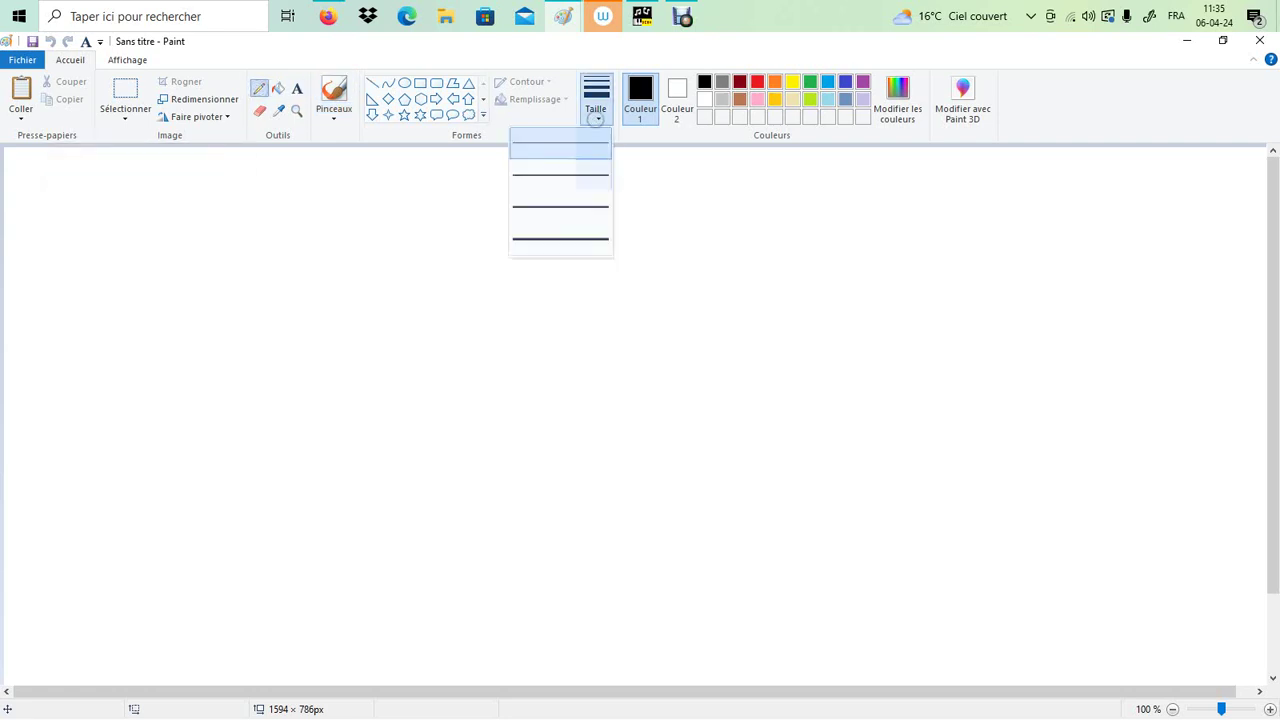
click(574, 205)
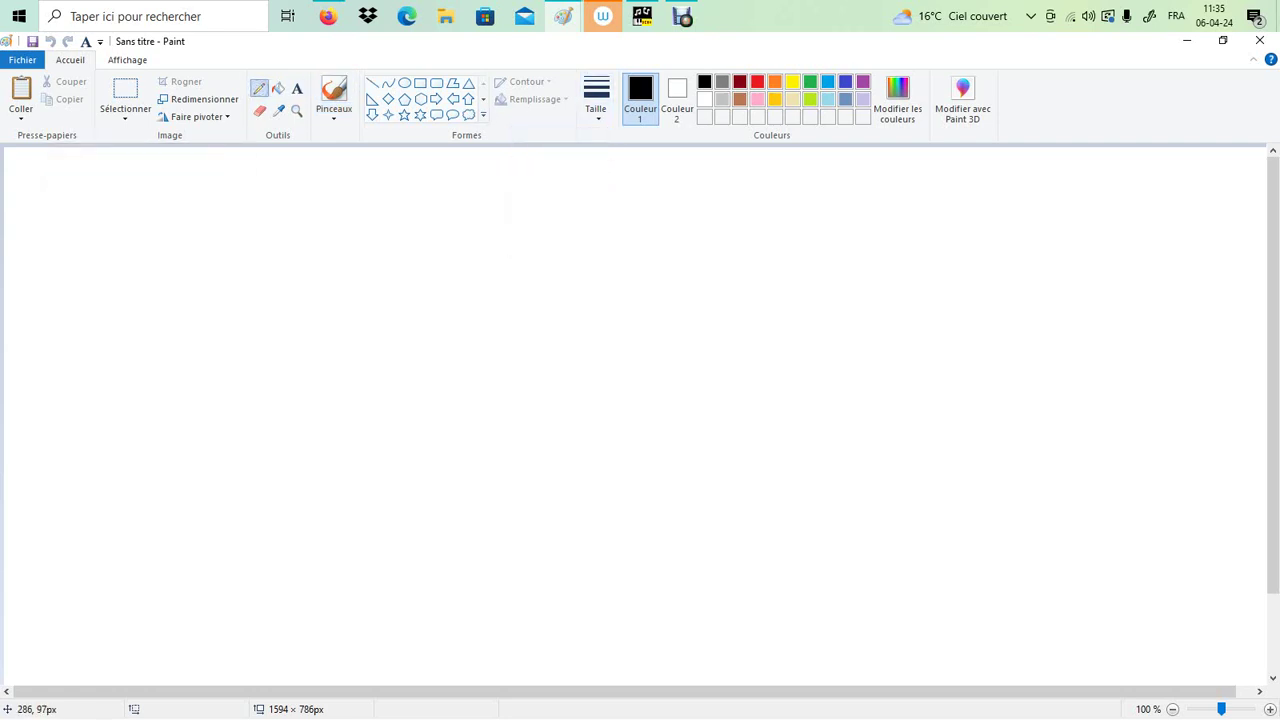
Handwrite the title "Ré majeur" near the upper-left area of the canvas.
mouse_move(204, 200)
mouse_down()
mouse_move(204, 253)
mouse_move(240, 236)
mouse_up()
drag(240, 210, 237, 226)
mouse_move(270, 232)
mouse_down()
mouse_move(278, 218)
mouse_move(320, 240)
mouse_move(336, 278)
mouse_move(366, 236)
mouse_move(401, 232)
mouse_up()
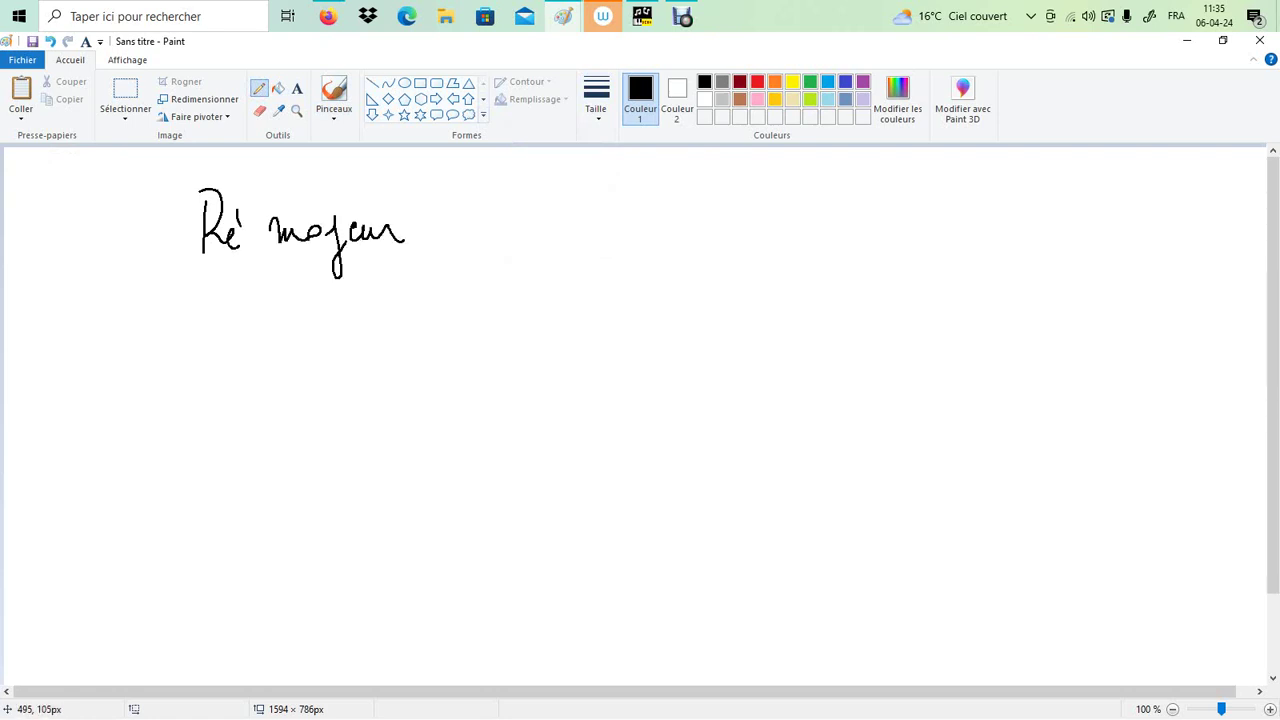
Handwrite the chord notes "Ré", "Fa #" and "La" in a row beneath the title.
mouse_move(214, 351)
mouse_down()
mouse_move(214, 414)
mouse_move(252, 410)
mouse_up()
mouse_move(330, 379)
mouse_down()
mouse_move(355, 364)
mouse_move(376, 398)
mouse_move(410, 392)
mouse_up()
mouse_move(420, 362)
mouse_down()
mouse_move(418, 396)
mouse_move(425, 378)
mouse_up()
drag(400, 390, 426, 386)
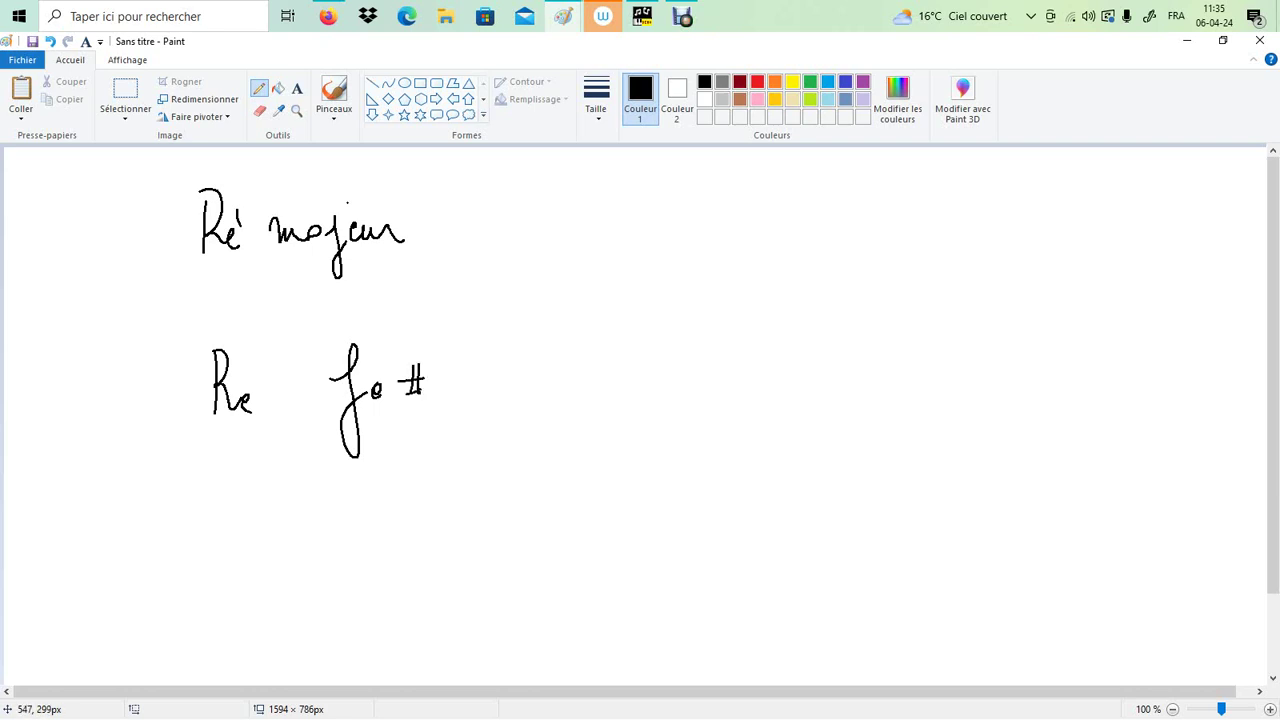
drag(509, 387, 546, 380)
Handwrite "Fa #" to the right of the title and draw a sharp sign lower to its right.
mouse_move(607, 183)
mouse_down()
mouse_move(601, 222)
mouse_move(610, 212)
mouse_up()
drag(591, 196, 616, 190)
drag(593, 219, 610, 214)
drag(705, 252, 702, 277)
drag(703, 259, 720, 263)
mouse_move(644, 178)
mouse_down()
mouse_move(642, 208)
mouse_move(661, 174)
mouse_up()
mouse_move(546, 176)
mouse_down()
mouse_move(538, 220)
mouse_move(556, 174)
mouse_up()
drag(536, 202, 571, 214)
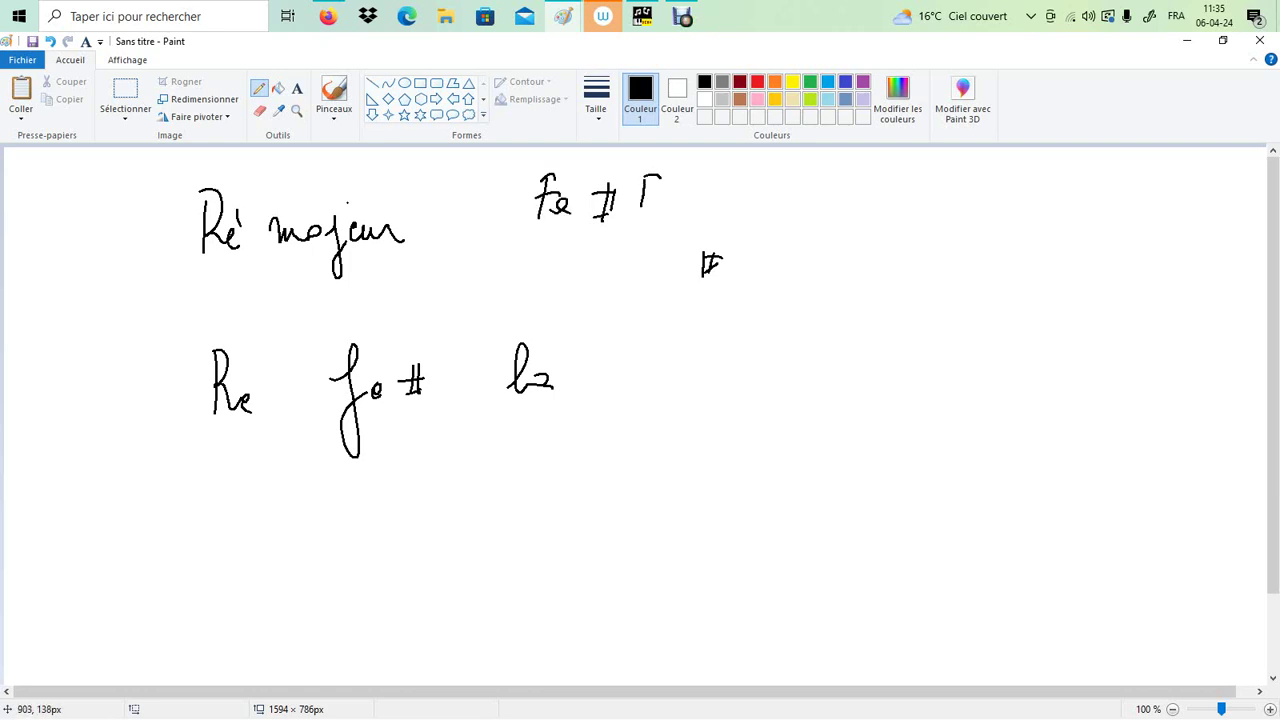
Erase the stray mark and the sharp beside the upper "Fa", and redraw the sharp sign.
click(259, 110)
drag(660, 174, 649, 180)
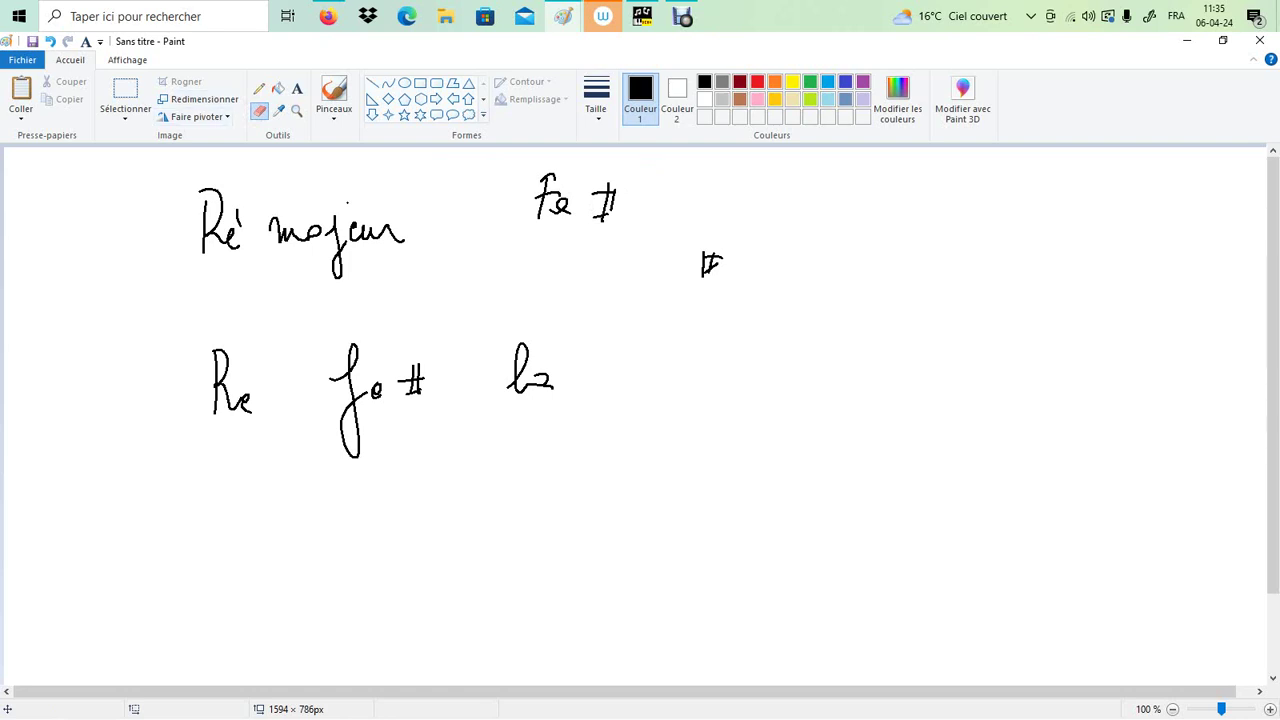
mouse_move(621, 231)
mouse_down()
mouse_move(606, 200)
mouse_move(617, 171)
mouse_move(589, 225)
mouse_up()
click(259, 88)
drag(607, 173, 598, 220)
drag(582, 197, 612, 191)
drag(582, 210, 613, 204)
Handwrite "do #" over the lone sharp sign to the lower right of "Fa #".
drag(724, 256, 734, 282)
drag(748, 262, 770, 278)
drag(784, 236, 782, 276)
drag(764, 252, 792, 250)
drag(764, 264, 792, 262)
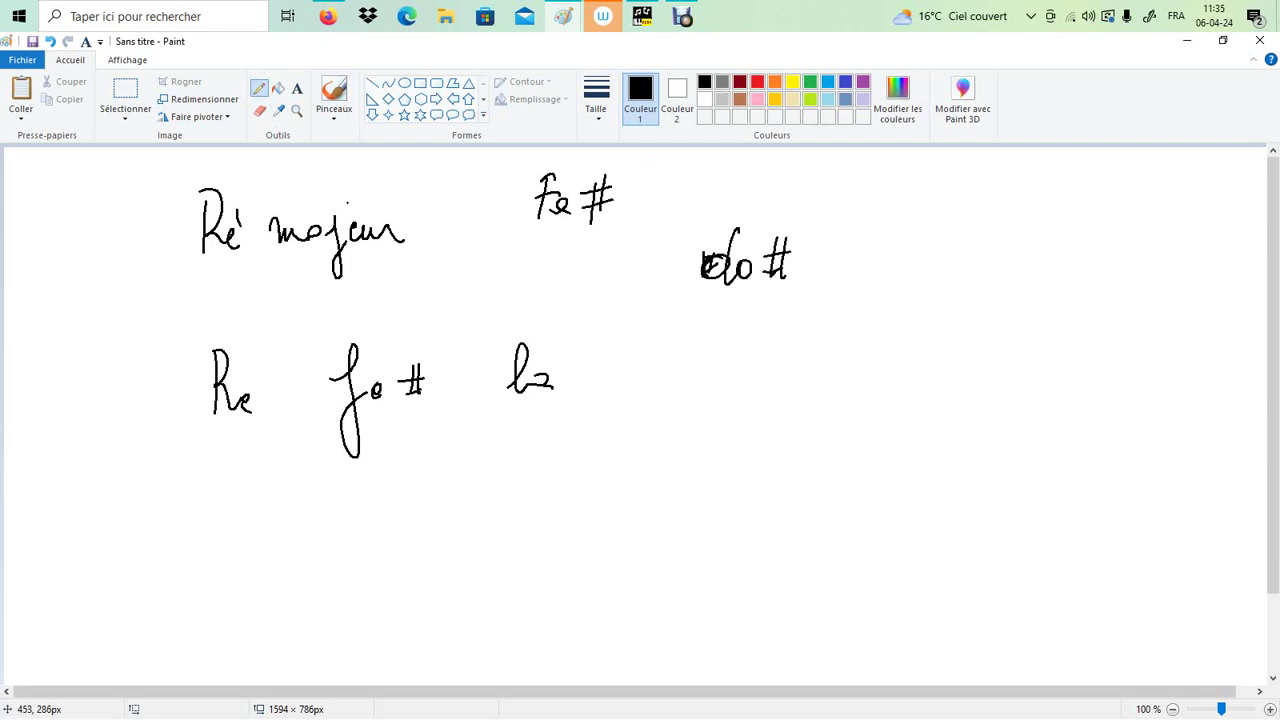
Circle the chord notes Ré, Fa # and La, moving Ré left and La right to widen the spacing.
mouse_move(210, 332)
mouse_down()
mouse_move(194, 392)
mouse_move(206, 340)
mouse_up()
mouse_move(350, 328)
mouse_down()
mouse_move(343, 436)
mouse_move(310, 376)
mouse_up()
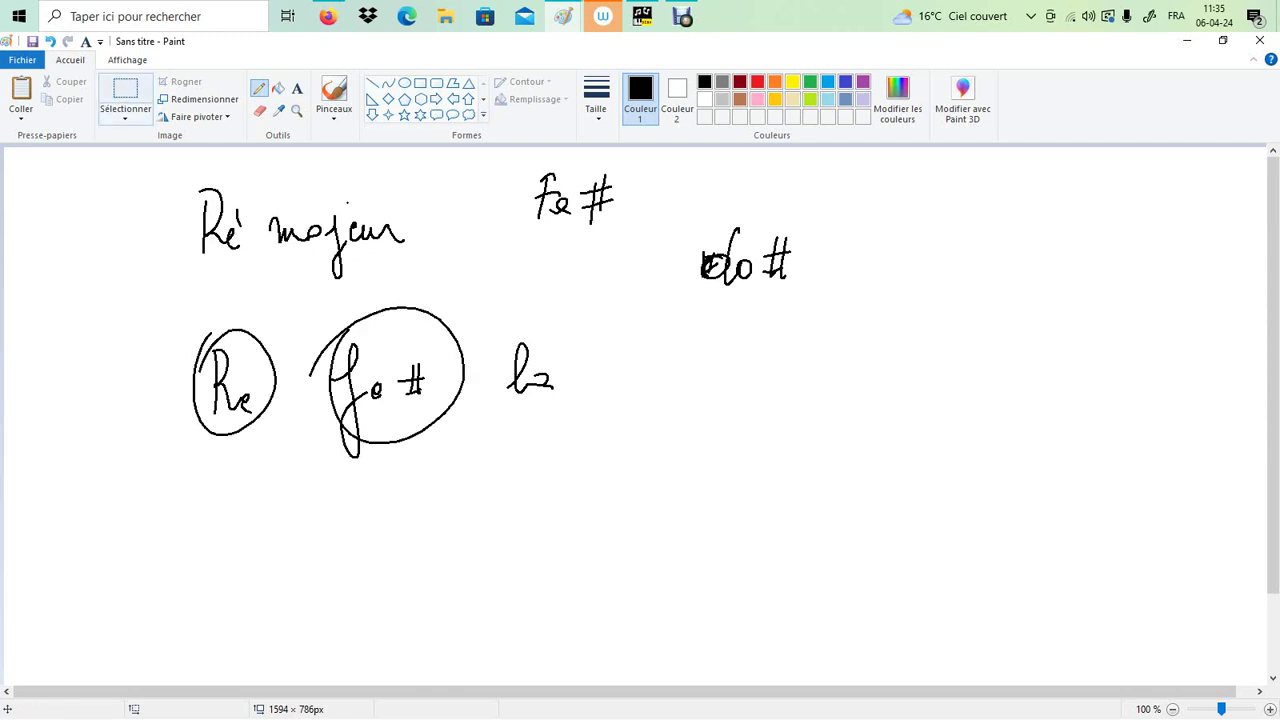
click(125, 95)
drag(291, 474, 176, 314)
drag(219, 358, 141, 361)
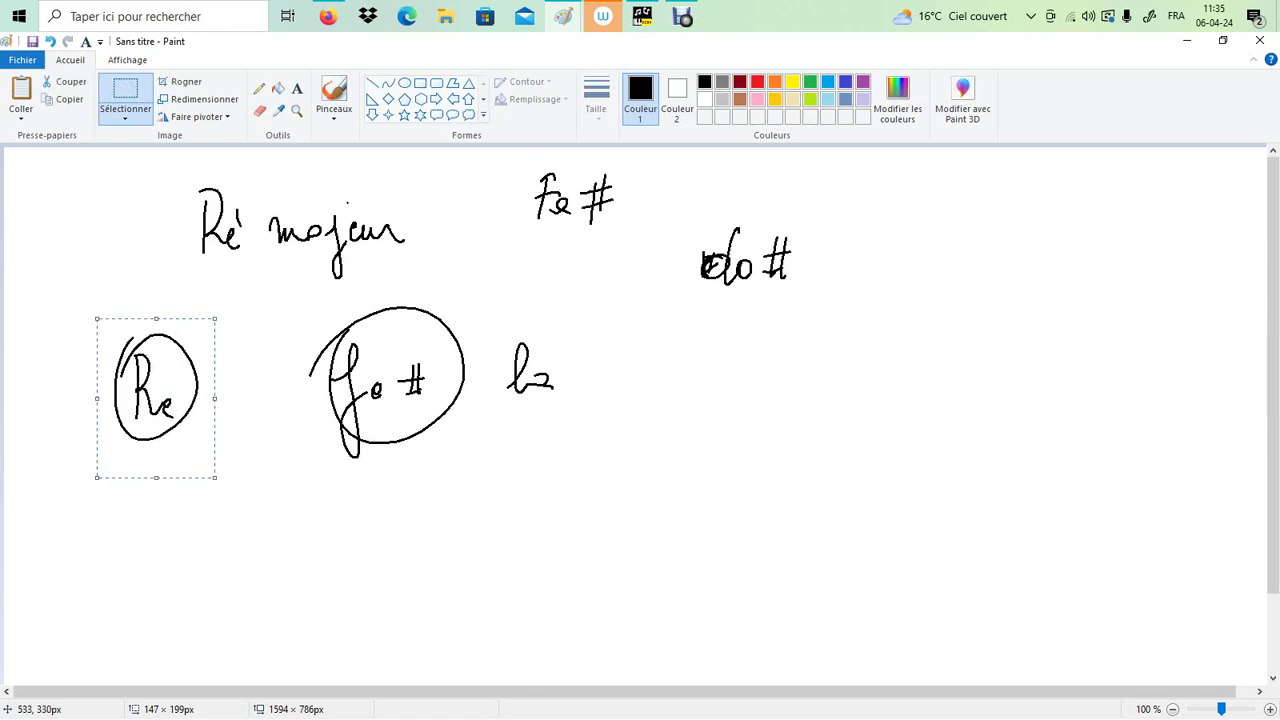
mouse_move(530, 368)
mouse_down()
mouse_move(616, 388)
mouse_move(628, 371)
mouse_up()
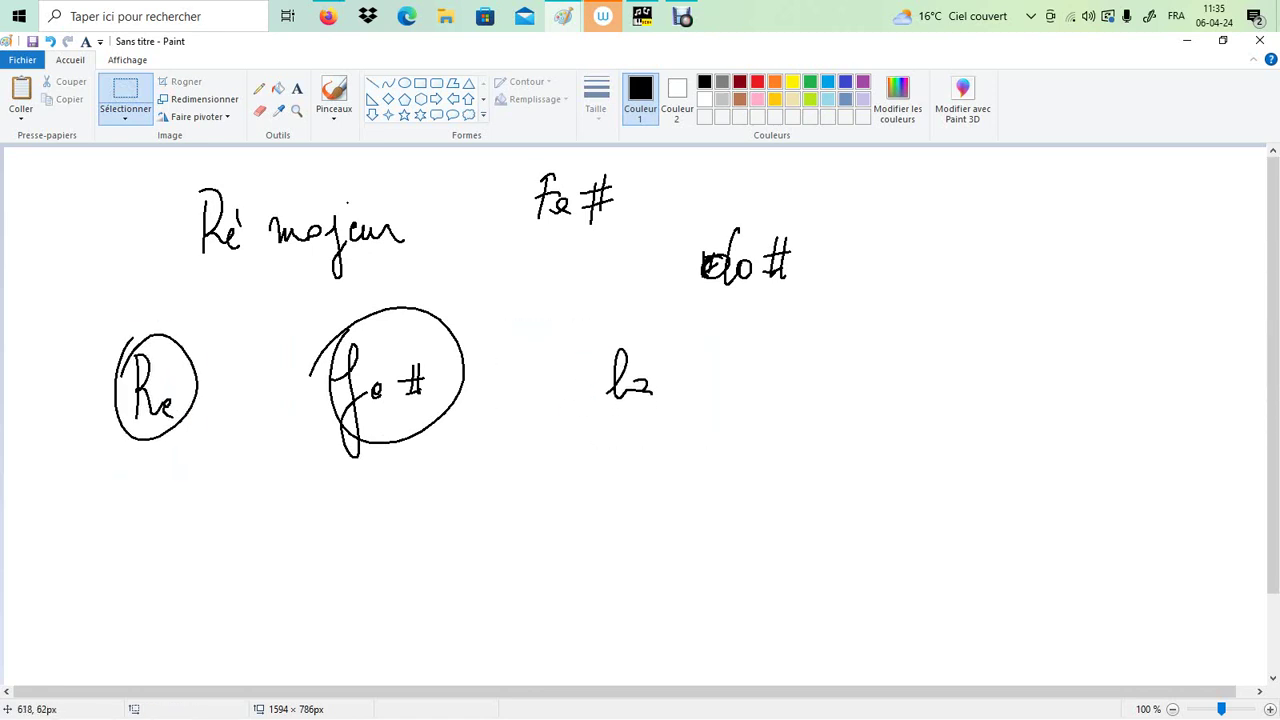
click(259, 88)
mouse_move(620, 326)
mouse_down()
mouse_move(590, 388)
mouse_move(592, 346)
mouse_up()
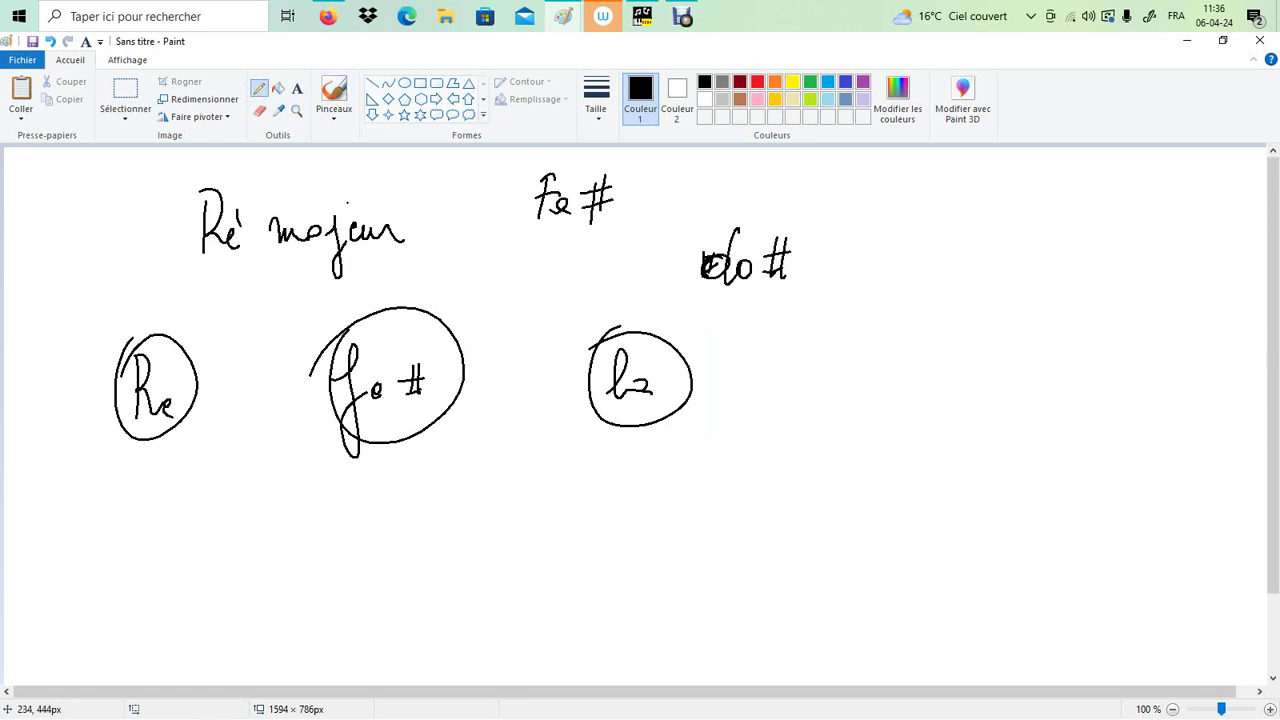
Write "mi" between Ré and Fa #, draw arcs joining Ré–mi and mi–Fa #, and label the first "1T".
mouse_move(223, 410)
mouse_down()
mouse_move(240, 395)
mouse_move(272, 400)
mouse_up()
drag(164, 450, 224, 446)
drag(210, 550, 226, 552)
mouse_move(242, 527)
mouse_down()
mouse_move(242, 544)
mouse_move(251, 514)
mouse_up()
mouse_move(262, 436)
mouse_down()
mouse_move(322, 466)
mouse_move(350, 438)
mouse_up()
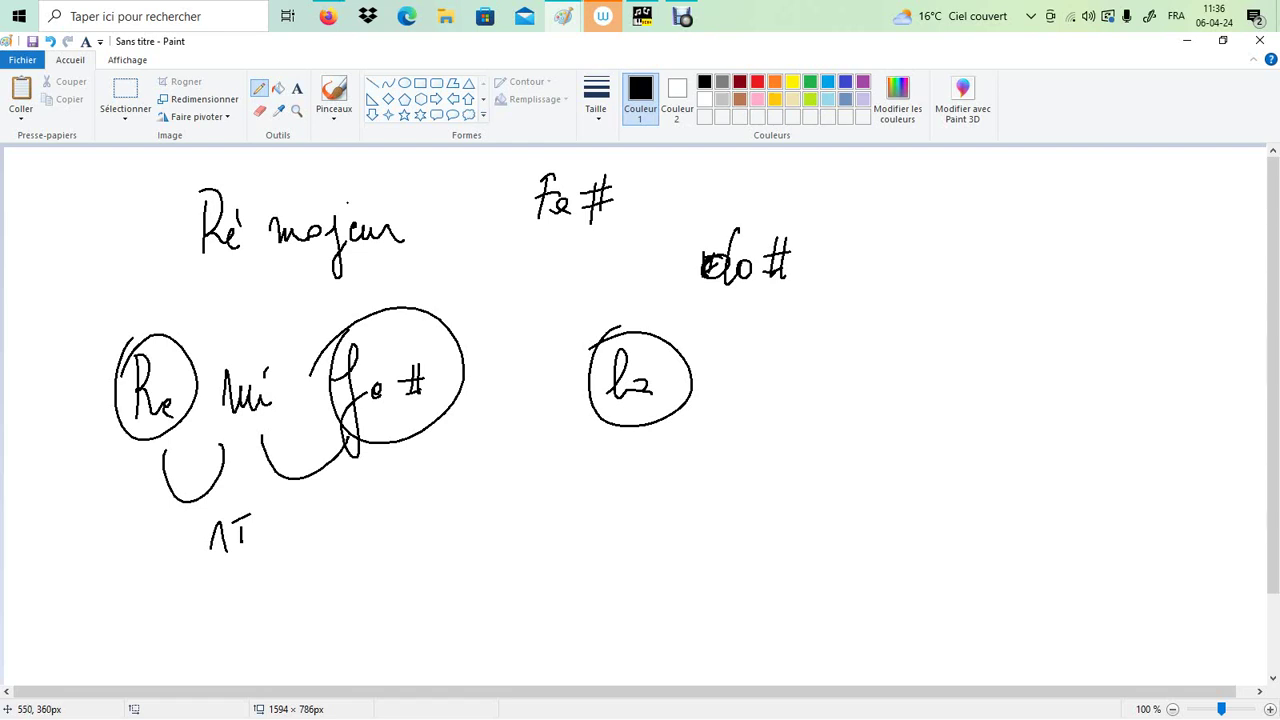
Write "mi fa" below the circled La and draw a V-shaped link beneath the two notes.
drag(544, 545, 614, 550)
drag(620, 522, 622, 530)
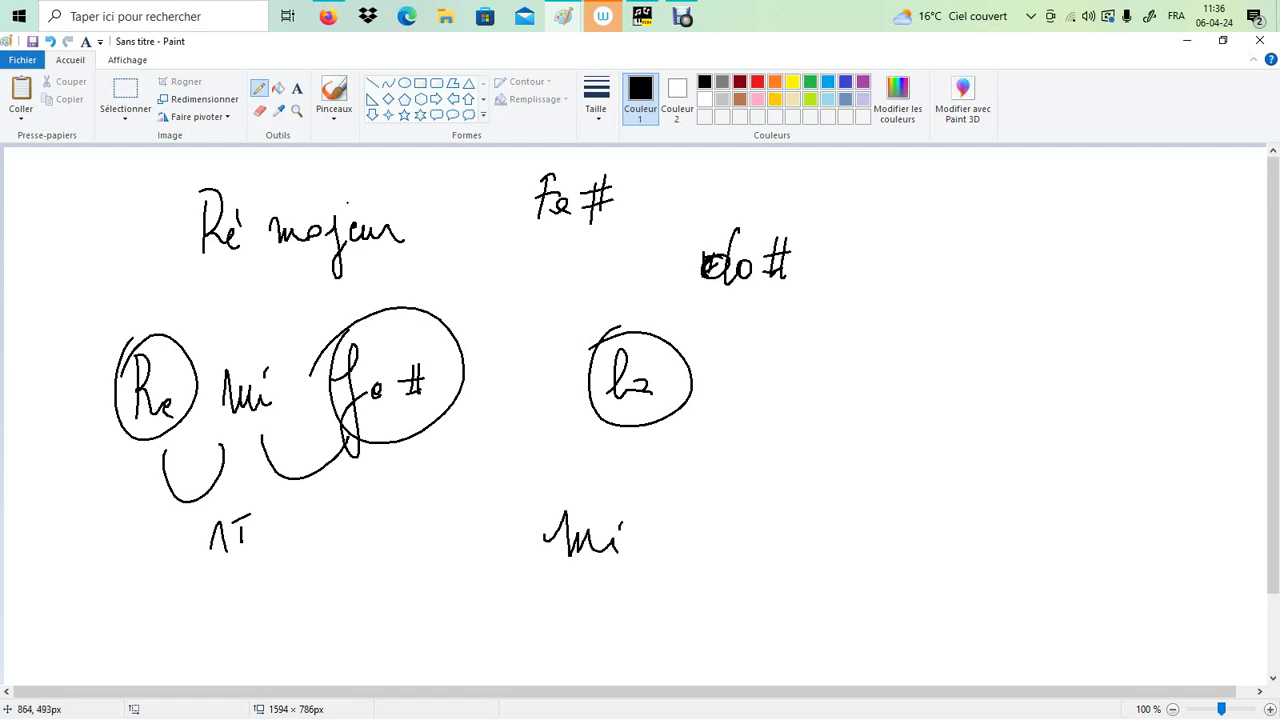
mouse_move(706, 528)
mouse_down()
mouse_move(716, 590)
mouse_move(748, 542)
mouse_up()
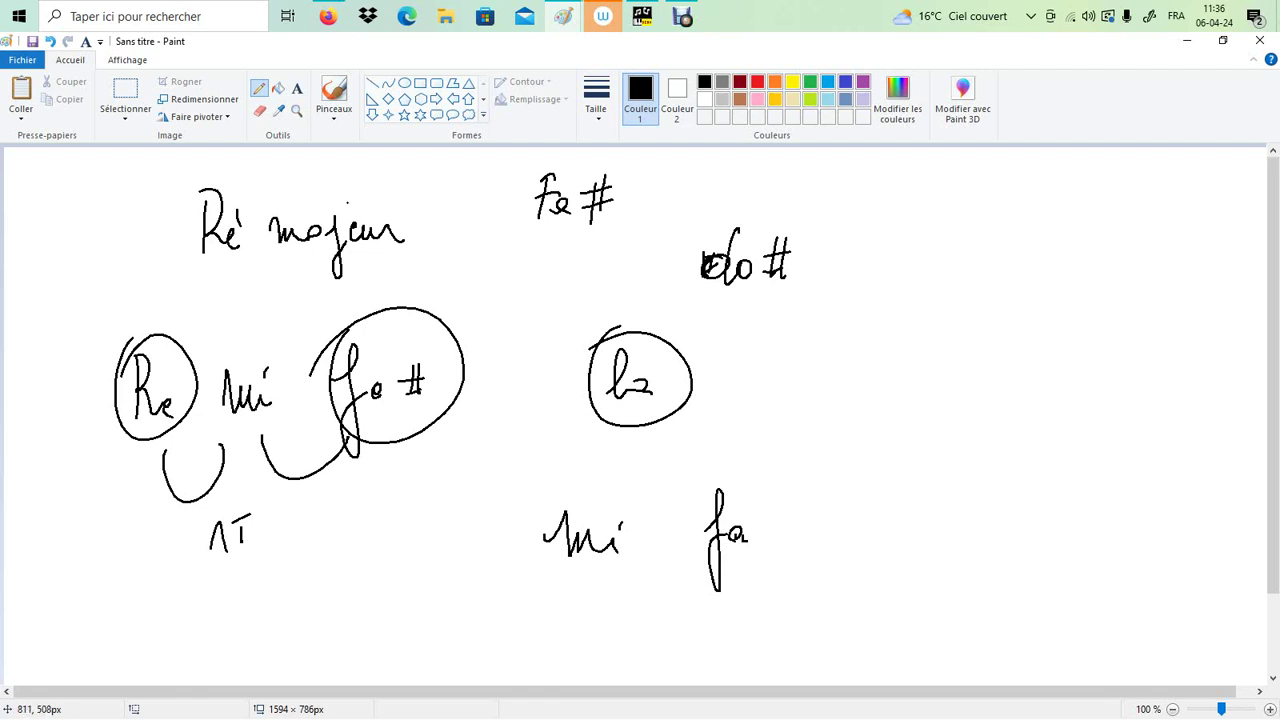
drag(652, 576, 710, 568)
Write "mi fa #" to the right of "mi fa" and draw a curved link beneath it.
mouse_move(862, 512)
mouse_down()
mouse_move(869, 532)
mouse_move(914, 546)
mouse_move(913, 522)
mouse_up()
mouse_move(968, 528)
mouse_down()
mouse_move(1001, 474)
mouse_move(956, 540)
mouse_up()
drag(1000, 515, 1012, 532)
mouse_move(1036, 470)
mouse_down()
mouse_move(1036, 502)
mouse_move(1050, 484)
mouse_up()
drag(1018, 497, 1040, 497)
drag(984, 582, 898, 608)
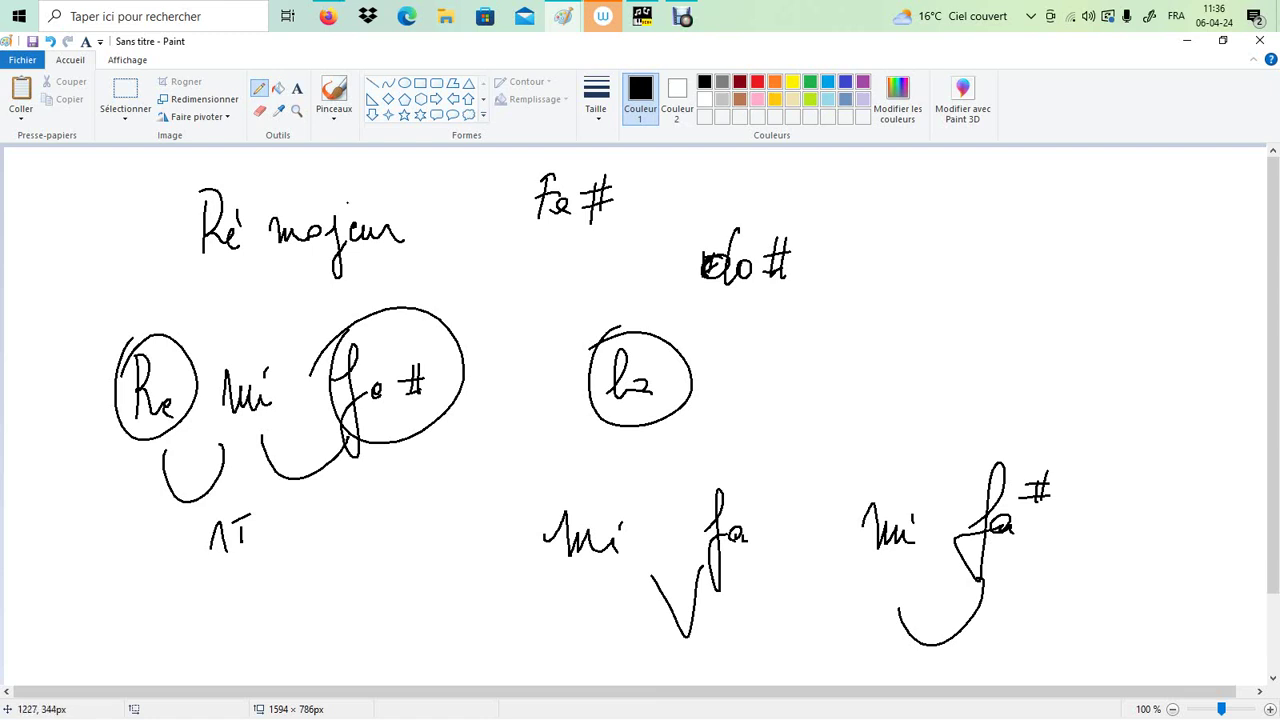
Sketch piano keys above "fa #" with a filled black key, labelling the white key on its left "Fa".
mouse_move(996, 342)
mouse_down()
mouse_move(1016, 352)
mouse_move(1012, 405)
mouse_move(1006, 392)
mouse_up()
mouse_move(955, 348)
mouse_down()
mouse_move(955, 444)
mouse_move(986, 392)
mouse_up()
mouse_move(984, 406)
mouse_down()
mouse_move(970, 420)
mouse_move(1039, 462)
mouse_up()
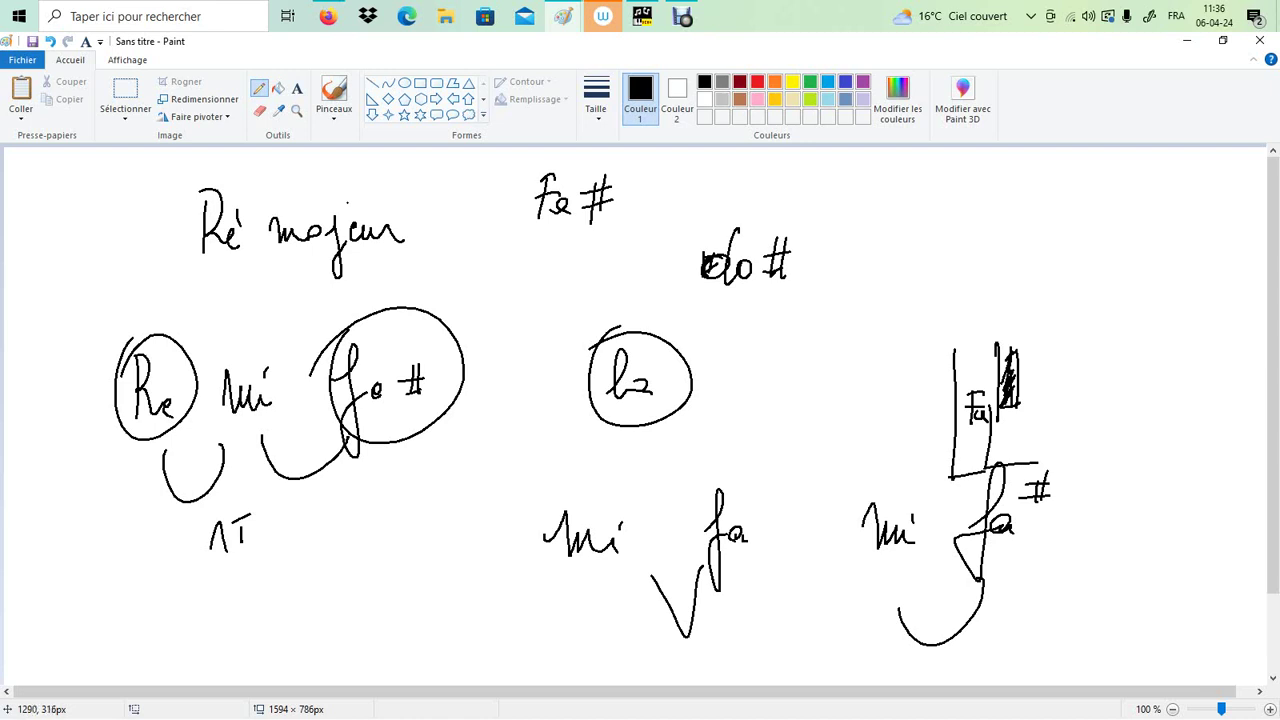
Label the piano key sketch with "#", "Sol" and "b", and add arrows above pointing toward the black key.
drag(984, 359, 982, 377)
drag(1042, 410, 1020, 445)
mouse_move(1046, 428)
mouse_down()
mouse_move(1038, 438)
mouse_move(1054, 432)
mouse_up()
mouse_move(1034, 350)
mouse_down()
mouse_move(1034, 386)
mouse_move(1046, 378)
mouse_up()
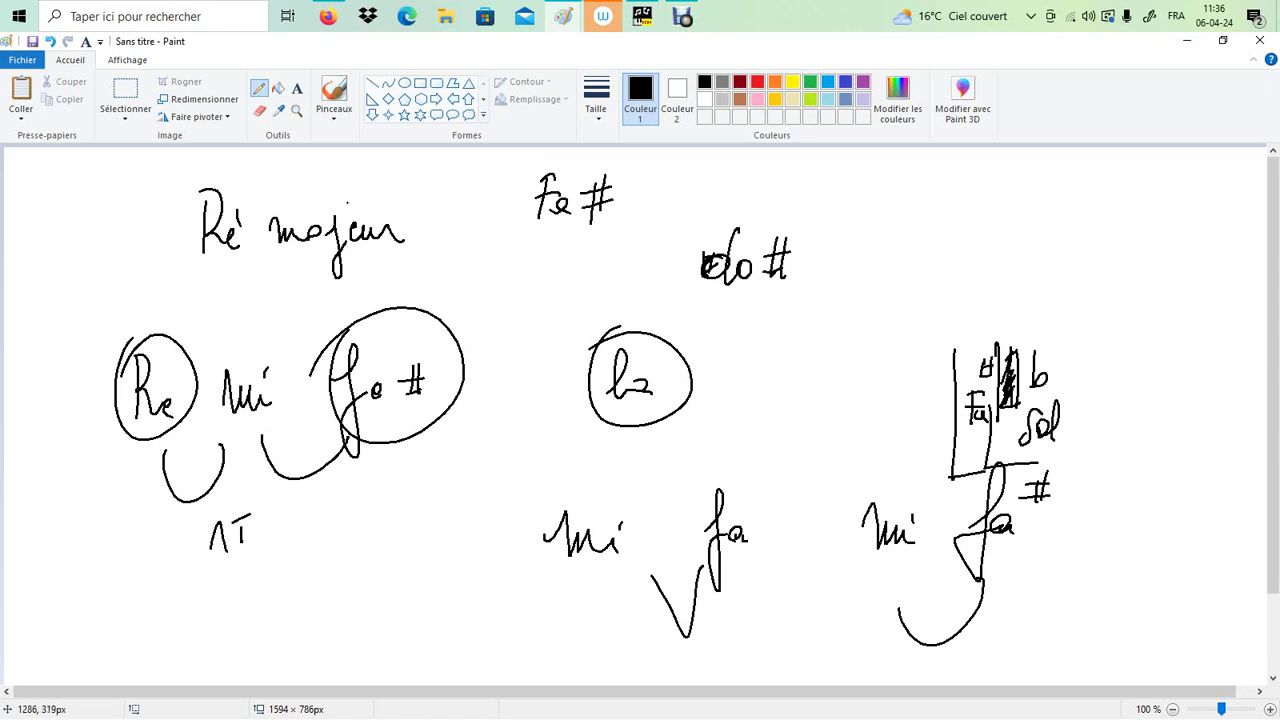
drag(1046, 328, 983, 322)
drag(985, 314, 999, 326)
drag(1003, 350, 999, 400)
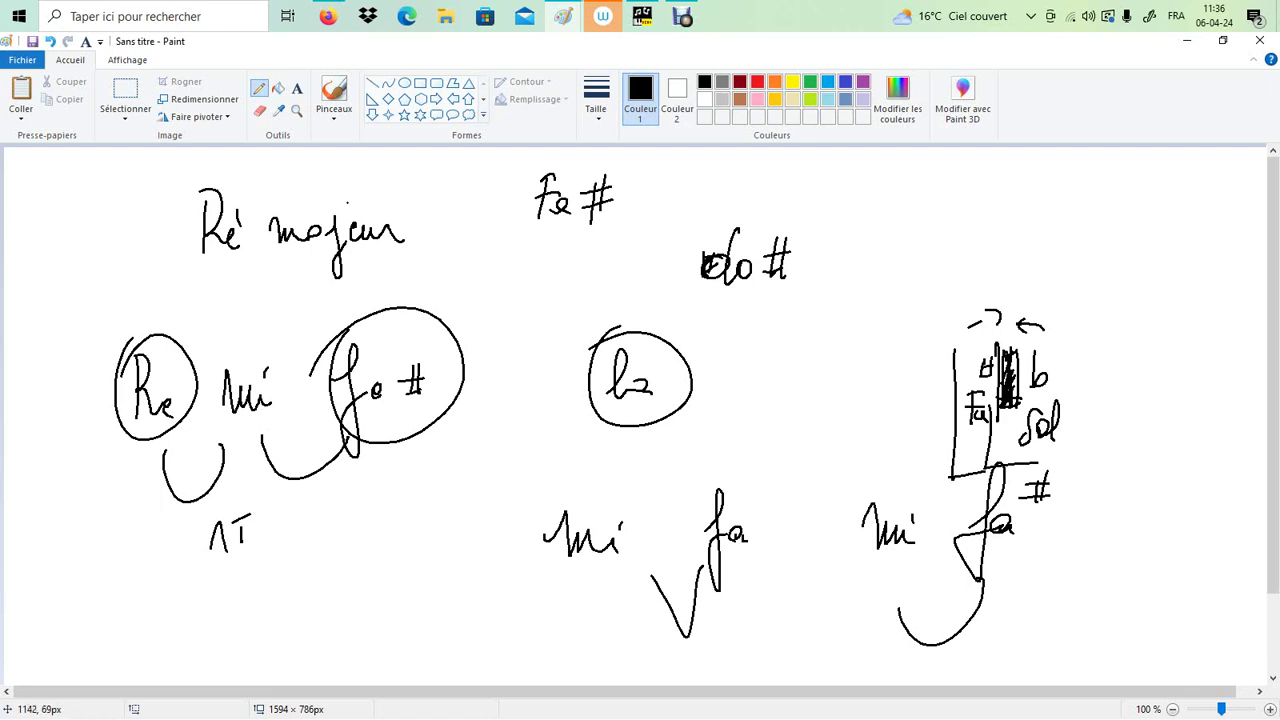
Write "mi # = Fa" in the upper-right area of the canvas and draw a box around "Fa".
drag(893, 251, 947, 222)
drag(953, 222, 958, 212)
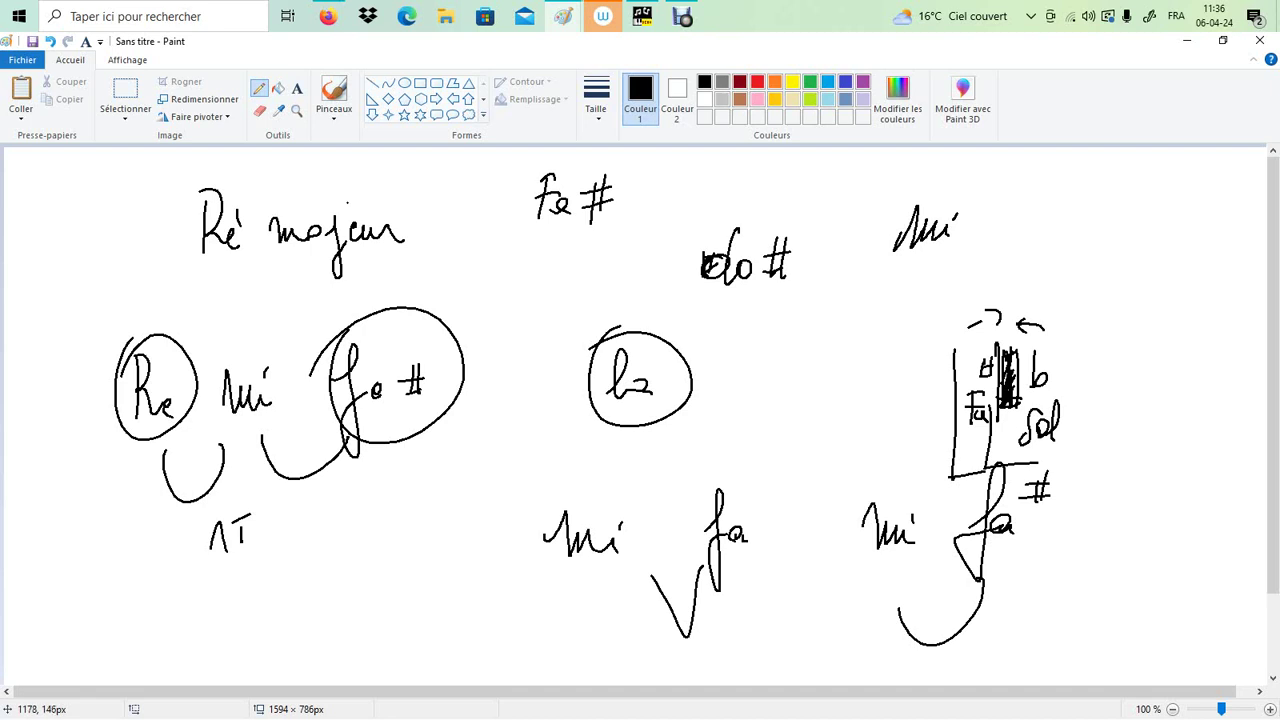
drag(972, 207, 977, 238)
drag(967, 216, 988, 213)
drag(966, 229, 1028, 217)
drag(1004, 235, 1049, 235)
drag(1044, 201, 1070, 197)
mouse_move(1044, 215)
mouse_down()
mouse_move(1072, 211)
mouse_move(1092, 228)
mouse_up()
mouse_move(1046, 192)
mouse_down()
mouse_move(1040, 242)
mouse_move(1072, 246)
mouse_up()
Select the "mi # = Fa" note and delete it.
click(125, 97)
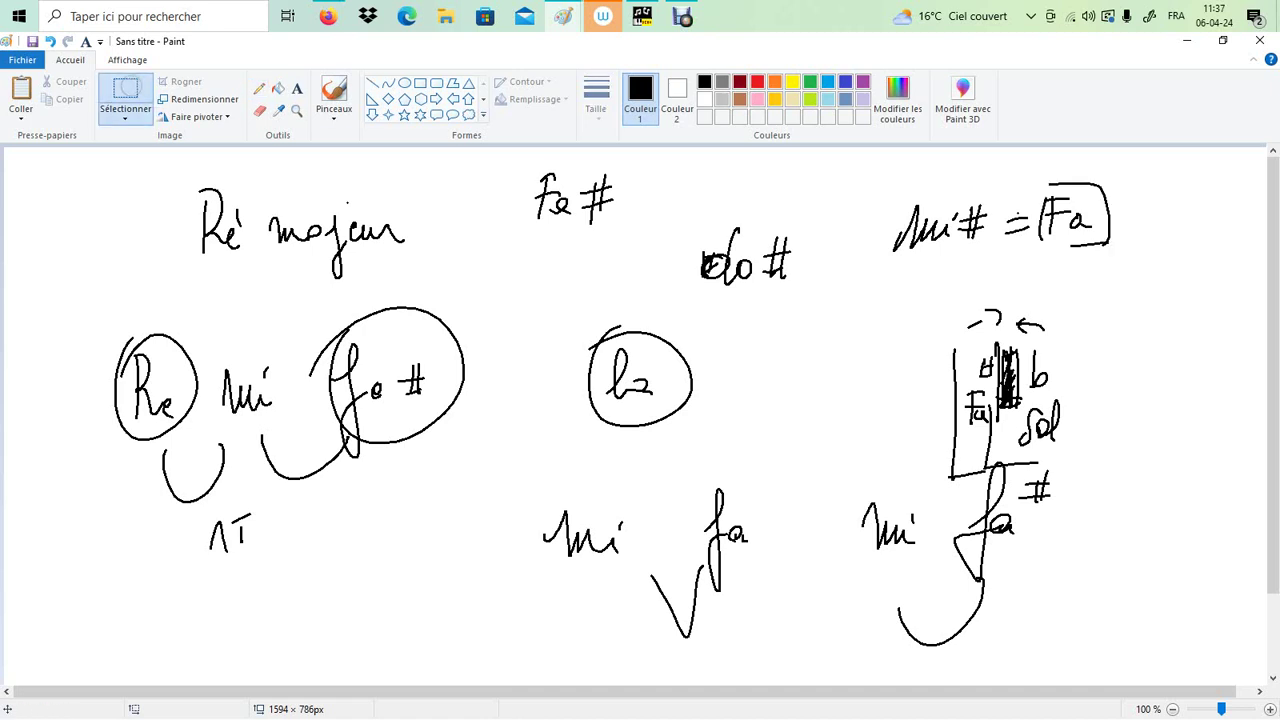
drag(882, 167, 1133, 292)
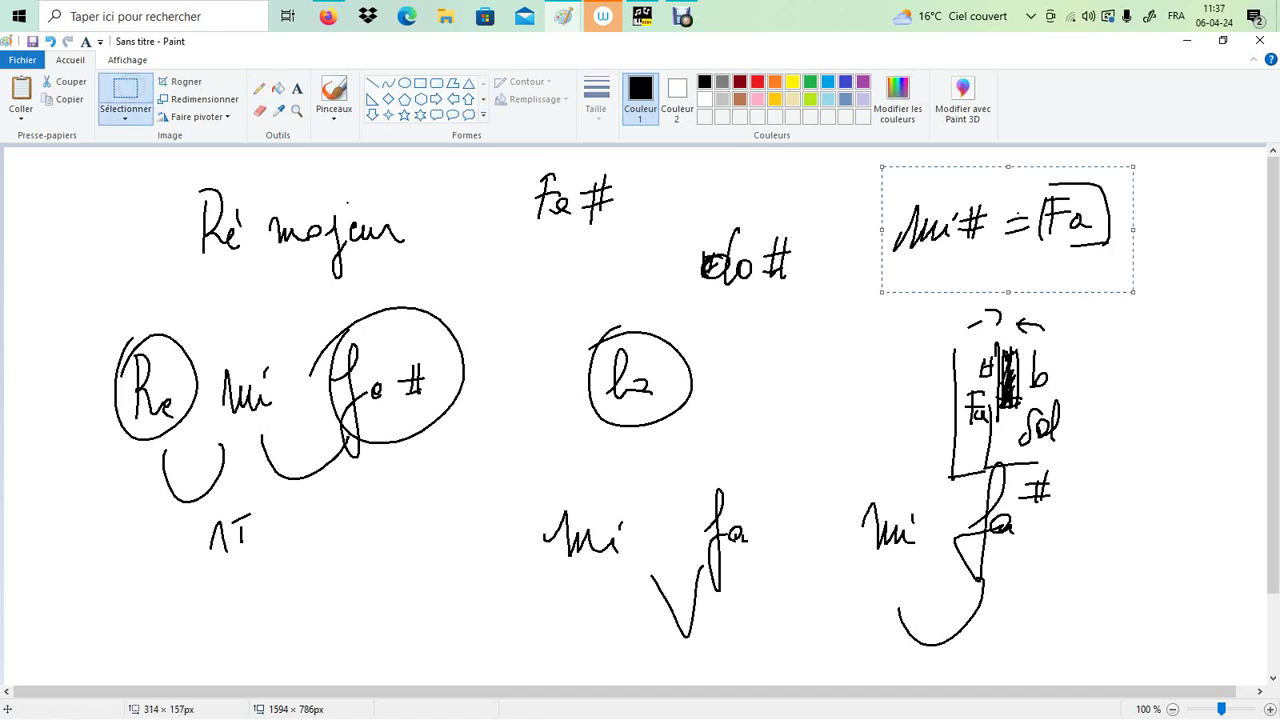
key(Delete)
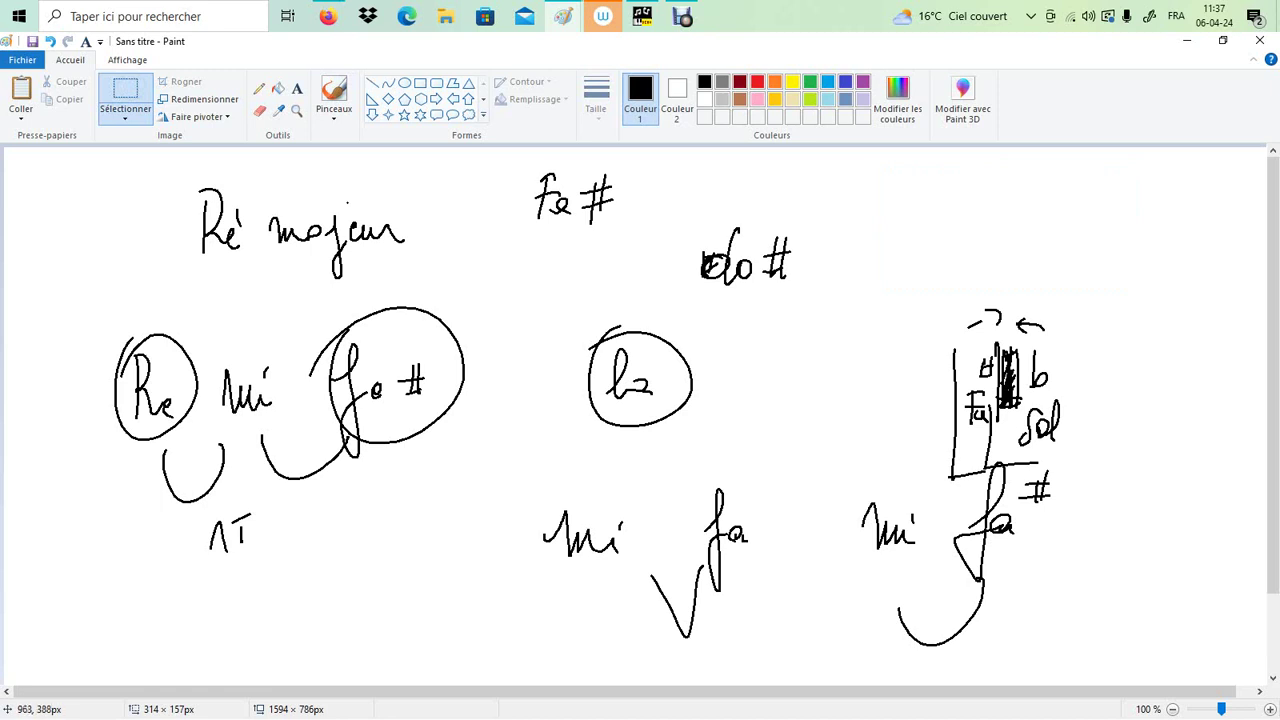
Label the mi–Fa # arc "1T" with the Pencil and write "majeur" beneath the Ré–Fa # interval.
click(259, 89)
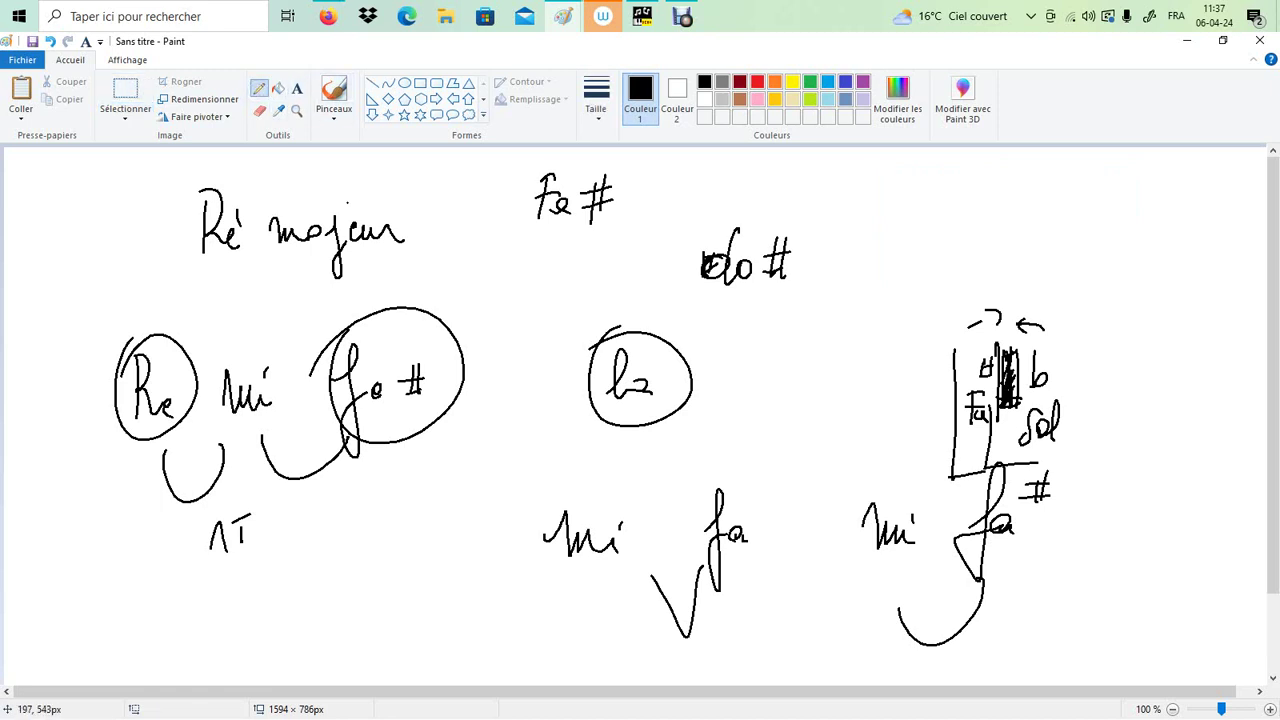
drag(267, 538, 307, 528)
drag(296, 500, 324, 490)
drag(48, 600, 170, 600)
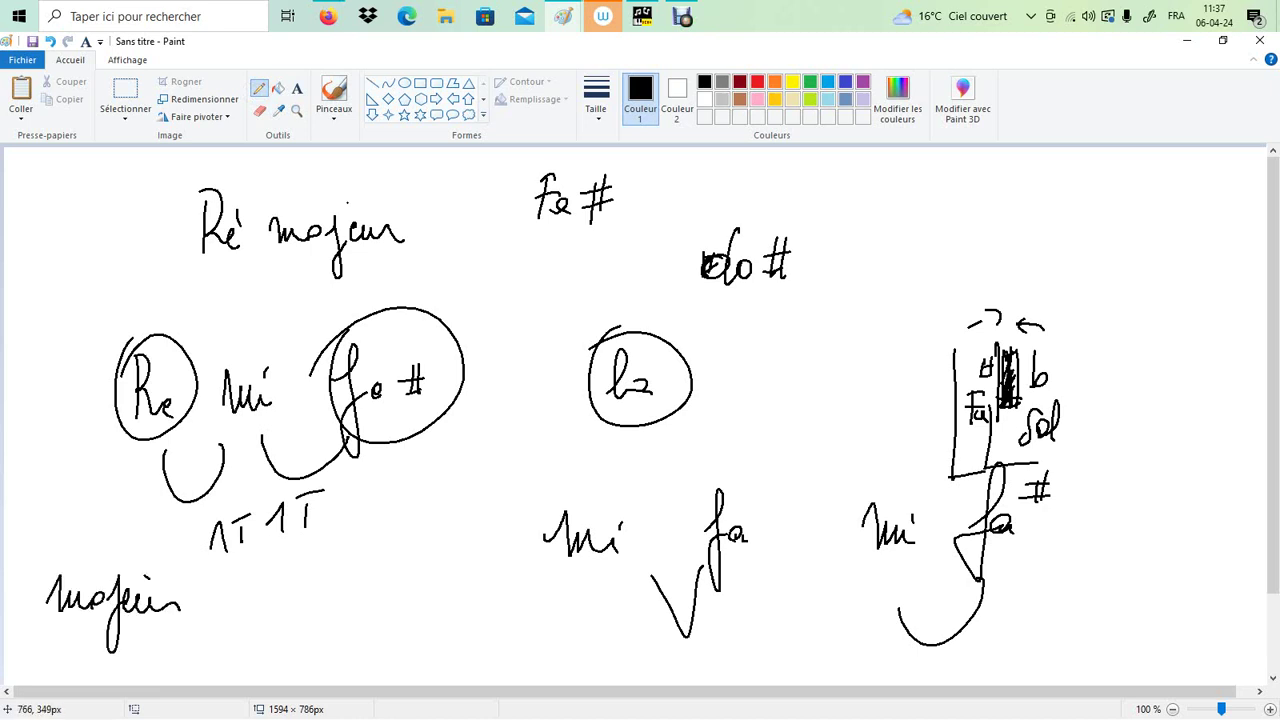
Write "sol" in purple between the circled Fa # and La.
click(863, 81)
mouse_move(465, 323)
mouse_down()
mouse_move(499, 321)
mouse_move(478, 300)
mouse_move(478, 332)
mouse_move(503, 320)
mouse_up()
click(503, 294)
drag(520, 278, 516, 318)
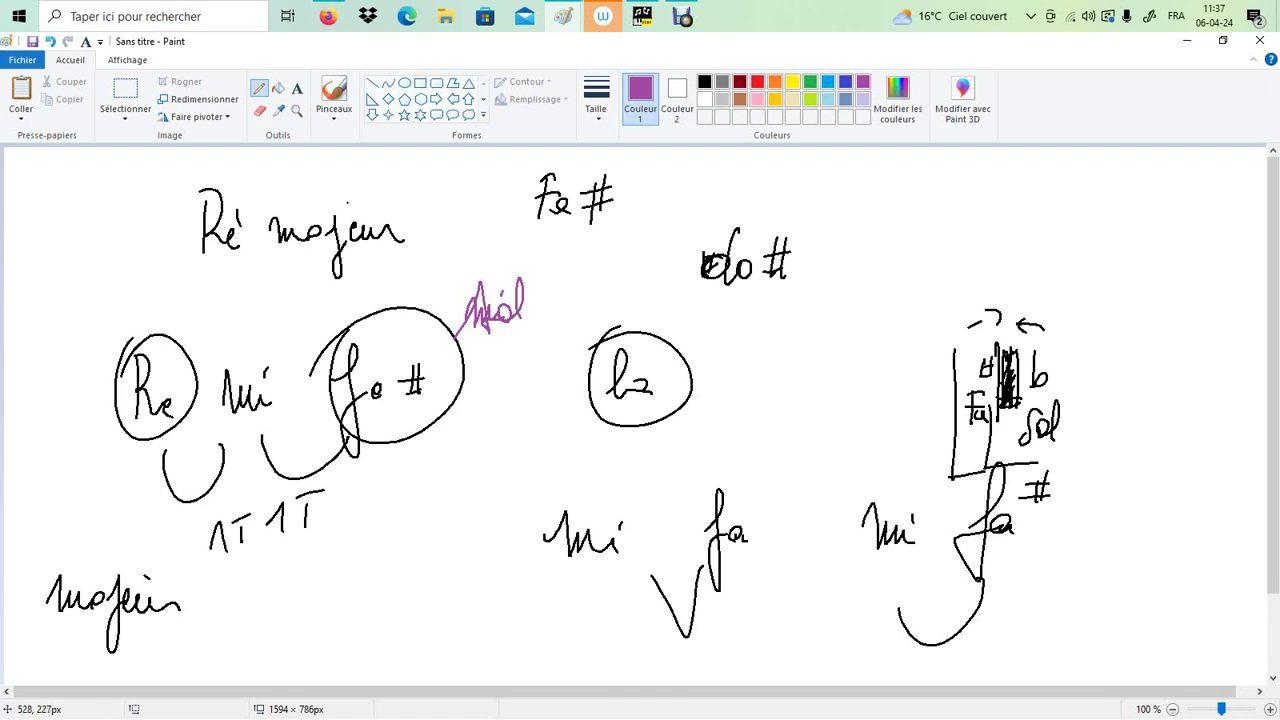
Mark the Fa #–sol interval as "1/2T" and the sol–La interval as "1T" in purple.
drag(412, 337, 448, 303)
drag(440, 240, 449, 262)
mouse_move(466, 232)
mouse_down()
mouse_move(452, 276)
mouse_move(488, 270)
mouse_move(495, 222)
mouse_up()
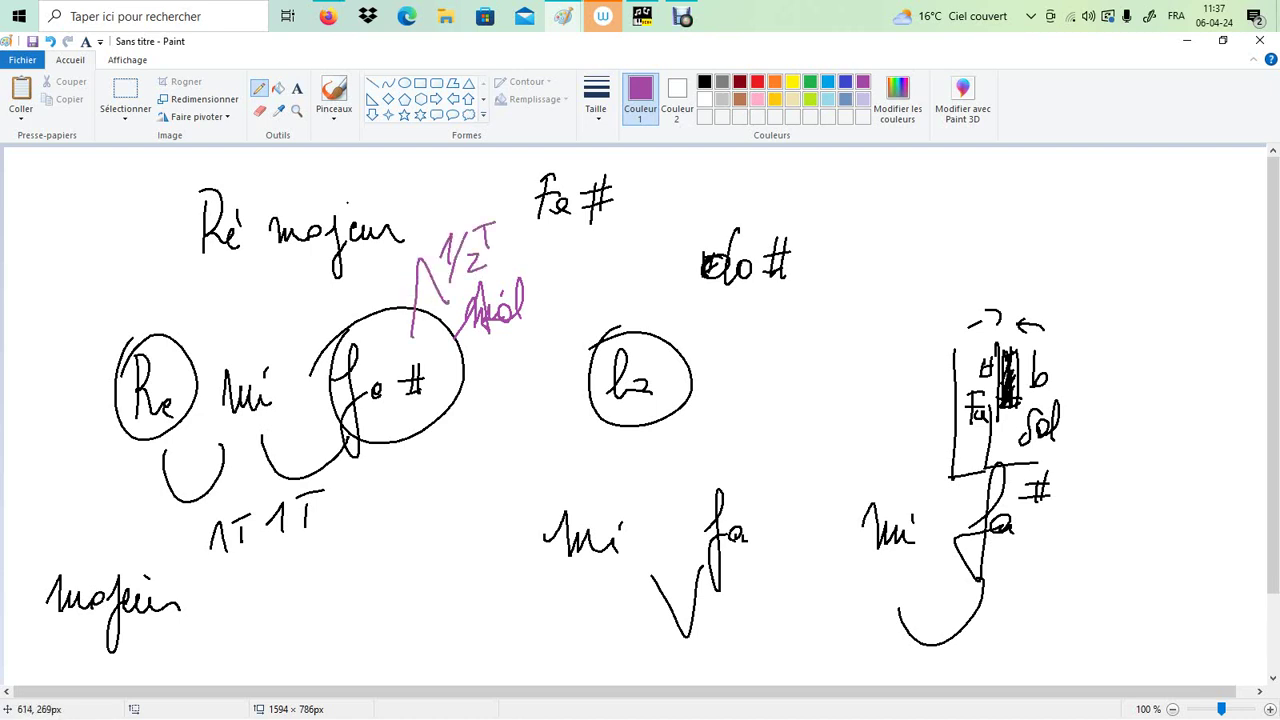
drag(492, 365, 574, 401)
drag(520, 476, 524, 494)
mouse_move(540, 470)
mouse_down()
mouse_move(541, 496)
mouse_move(562, 463)
mouse_up()
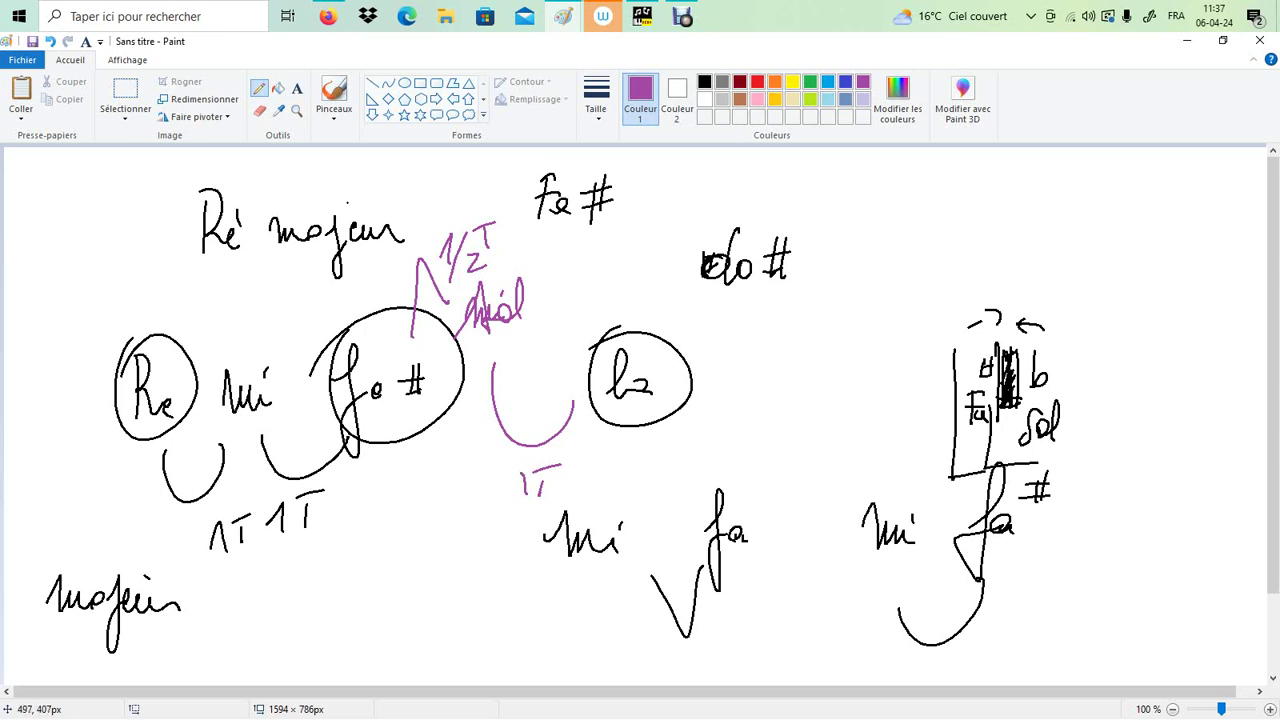
Add purple ticks under Fa # and La with "mineure" below, then circle and underline "majeur" and extend it to "majeure".
drag(405, 455, 405, 510)
drag(630, 442, 628, 480)
drag(183, 562, 188, 600)
mouse_move(410, 588)
mouse_down()
mouse_move(424, 625)
mouse_move(546, 618)
mouse_up()
mouse_move(62, 628)
mouse_down()
mouse_move(144, 630)
mouse_move(126, 648)
mouse_move(176, 647)
mouse_up()
mouse_move(546, 624)
mouse_down()
mouse_move(558, 604)
mouse_move(591, 599)
mouse_up()
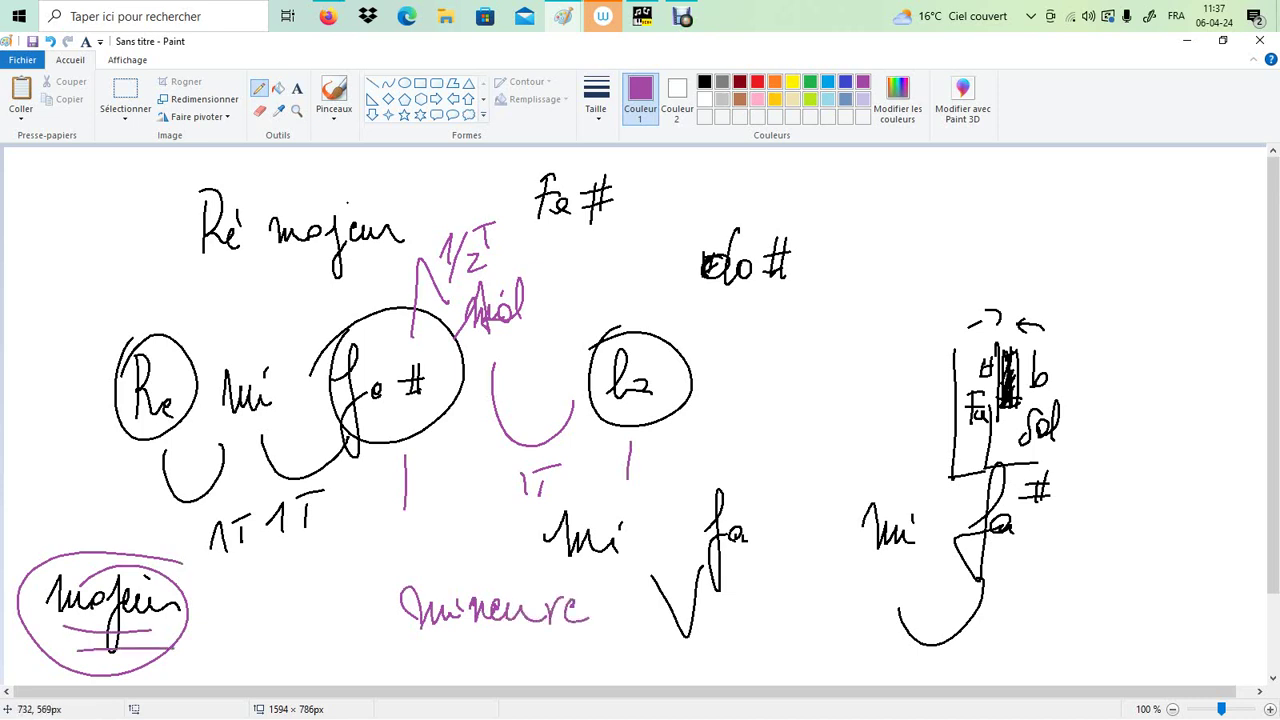
drag(190, 612, 216, 621)
Open another blank Paint window and choose the Pencil and its line thickness.
click(563, 16)
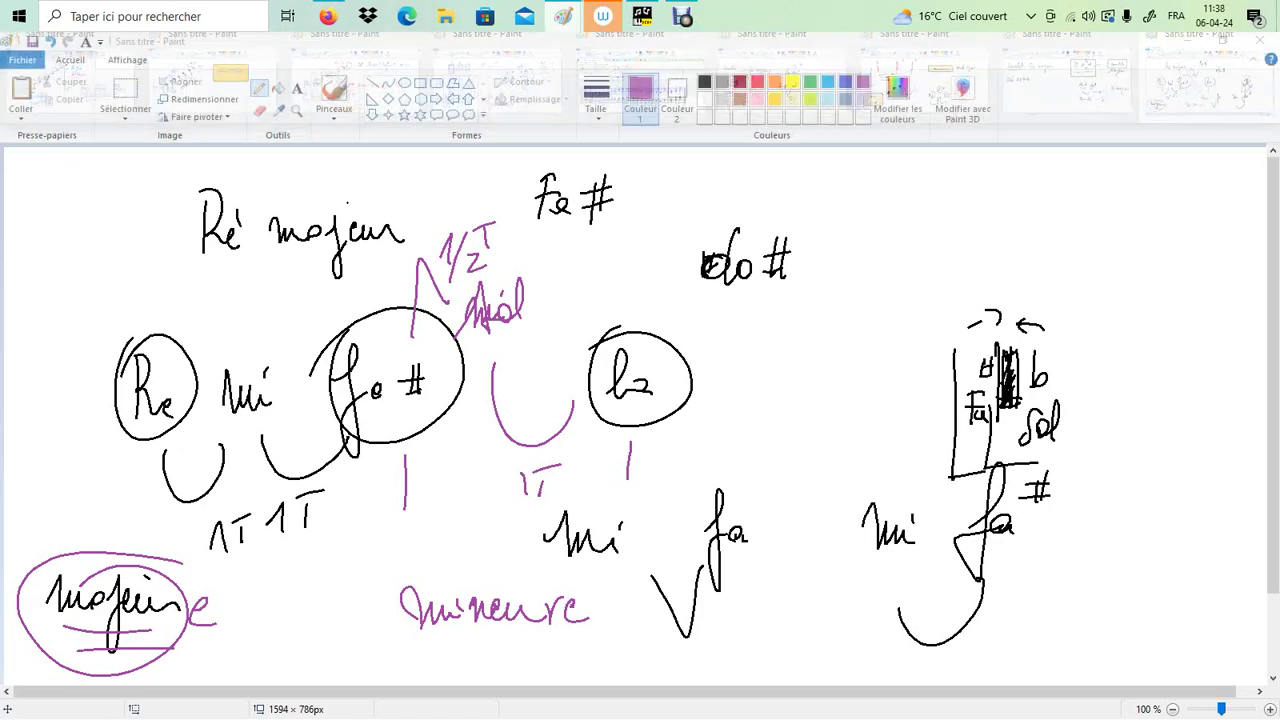
right_click(563, 16)
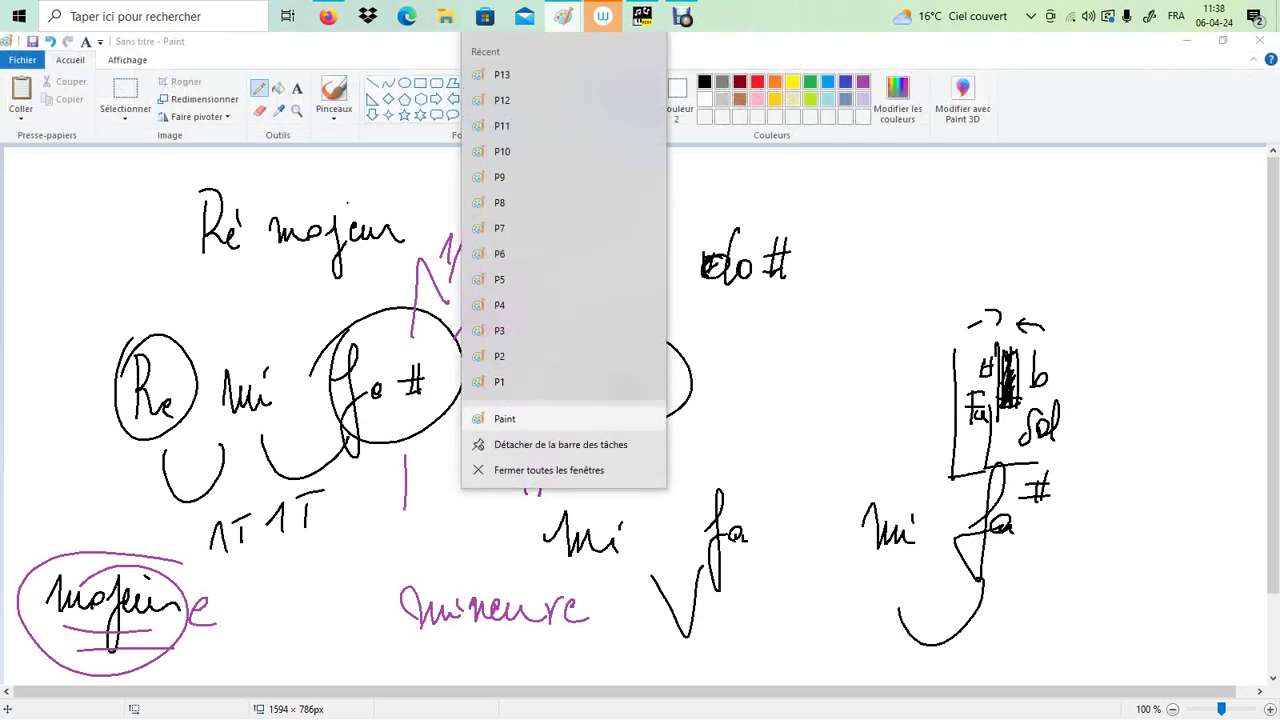
click(504, 418)
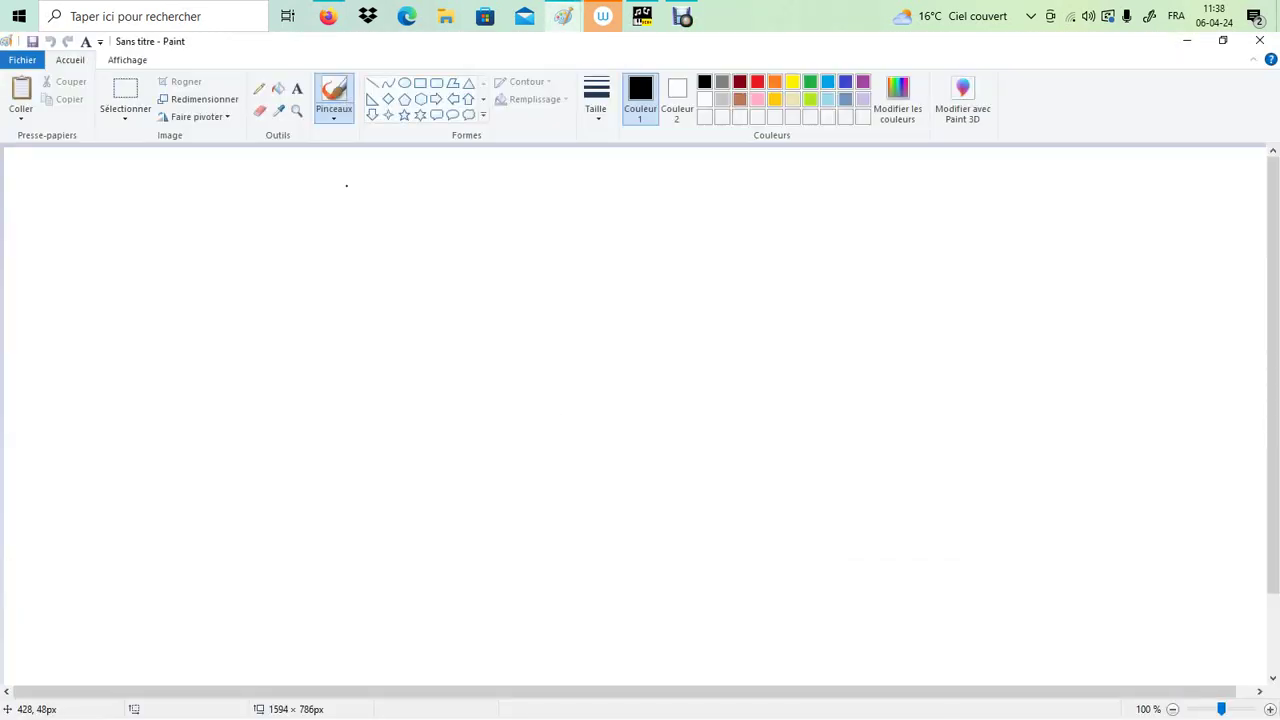
click(259, 88)
click(596, 108)
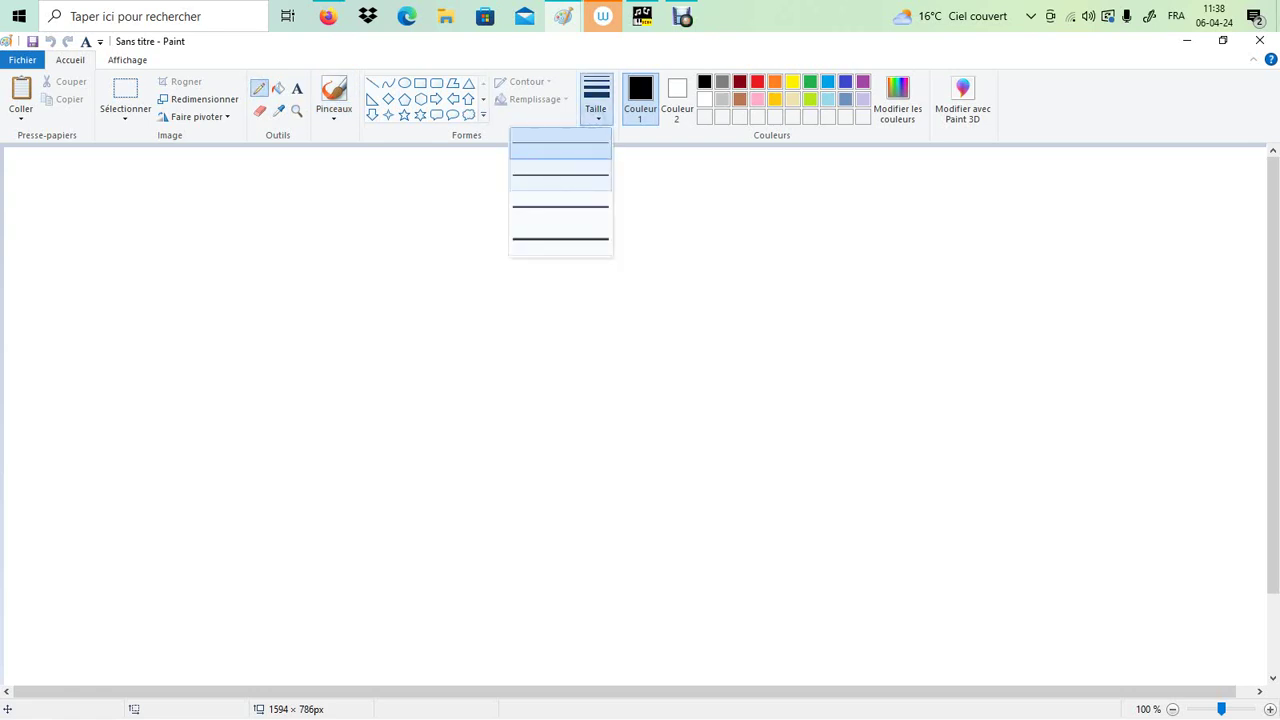
click(560, 144)
Draw three boxes in a row and write "3! = 6" to their right.
drag(160, 188, 165, 253)
mouse_move(291, 179)
mouse_down()
mouse_move(270, 238)
mouse_move(298, 241)
mouse_up()
drag(376, 186, 372, 236)
drag(376, 176, 374, 236)
mouse_move(574, 181)
mouse_down()
mouse_move(583, 198)
mouse_move(567, 217)
mouse_up()
click(612, 217)
mouse_move(611, 174)
mouse_down()
mouse_move(612, 210)
mouse_move(667, 205)
mouse_up()
drag(655, 216, 673, 213)
mouse_move(735, 172)
mouse_down()
mouse_move(713, 206)
mouse_move(654, 221)
mouse_up()
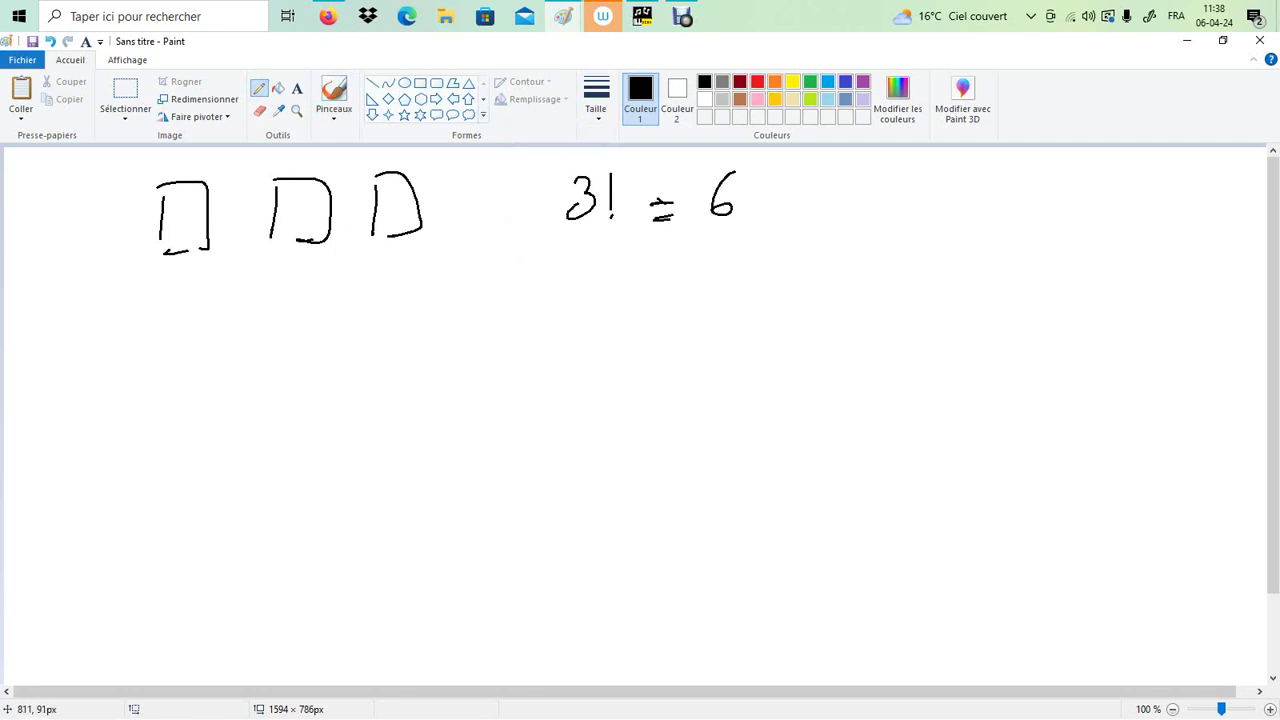
Write 3, 2 and 1 inside the three boxes and redraw the outlines of the second and third boxes.
mouse_move(175, 205)
mouse_down()
mouse_move(184, 229)
mouse_move(170, 233)
mouse_up()
drag(293, 197, 320, 229)
drag(273, 182, 272, 246)
drag(310, 240, 322, 238)
mouse_move(292, 181)
mouse_down()
mouse_move(338, 178)
mouse_move(340, 228)
mouse_up()
drag(338, 170, 336, 240)
drag(336, 204, 334, 230)
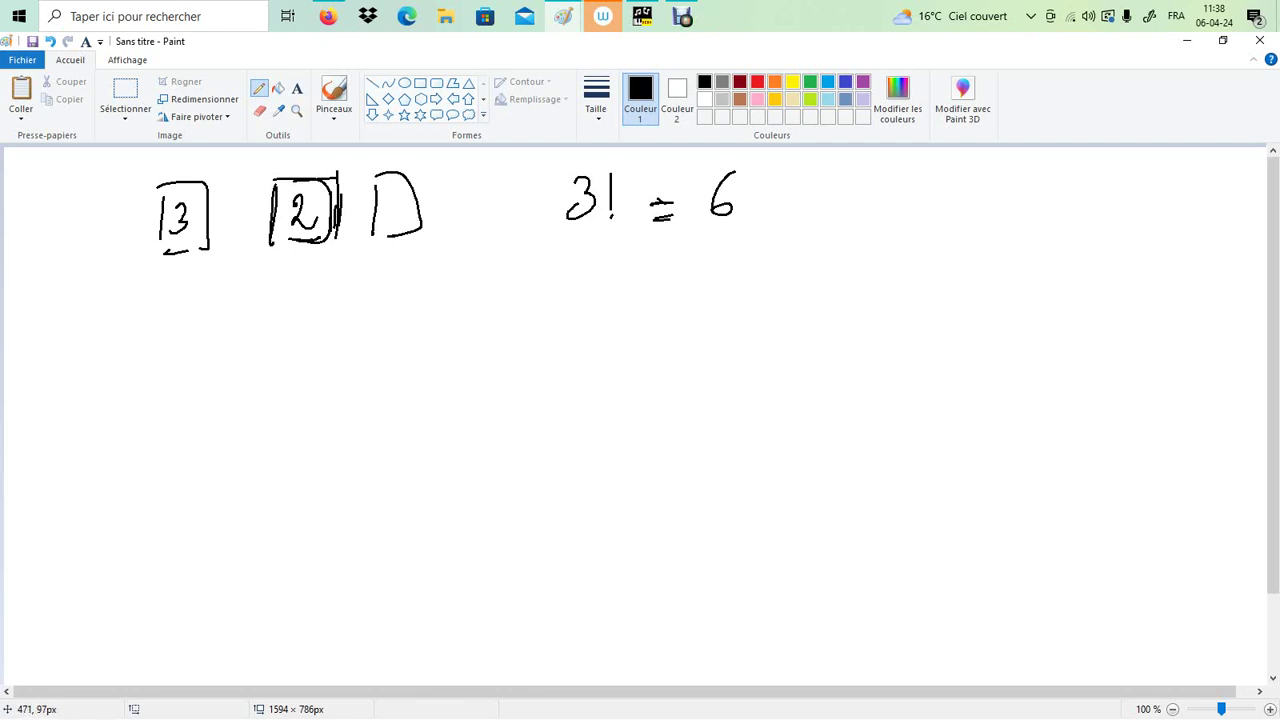
drag(377, 178, 375, 242)
mouse_move(380, 177)
mouse_down()
mouse_move(402, 175)
mouse_move(422, 244)
mouse_up()
drag(382, 242, 417, 236)
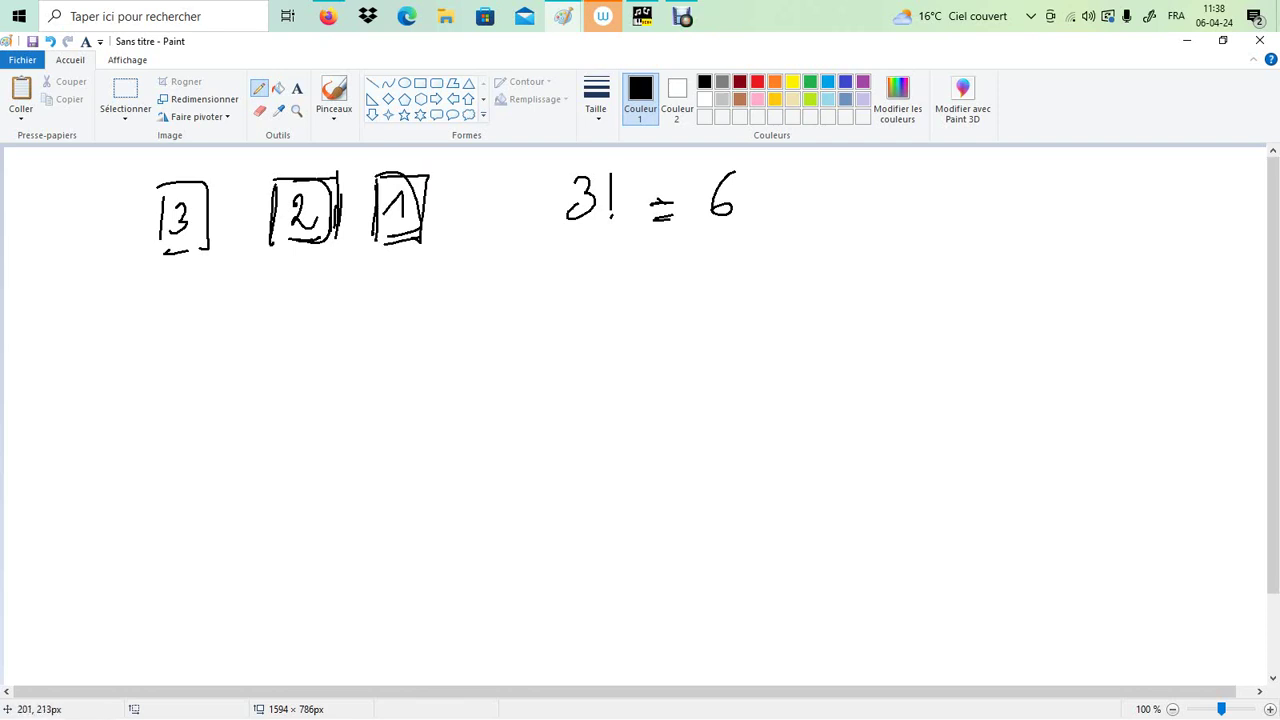
Write the notes "Re", "fa #" and "la" in a row beneath the three boxes.
drag(154, 286, 151, 340)
mouse_move(148, 284)
mouse_down()
mouse_move(176, 342)
mouse_move(188, 340)
mouse_up()
drag(280, 272, 260, 358)
drag(294, 310, 296, 322)
drag(314, 278, 312, 302)
mouse_move(326, 274)
mouse_down()
mouse_move(324, 300)
mouse_move(418, 330)
mouse_up()
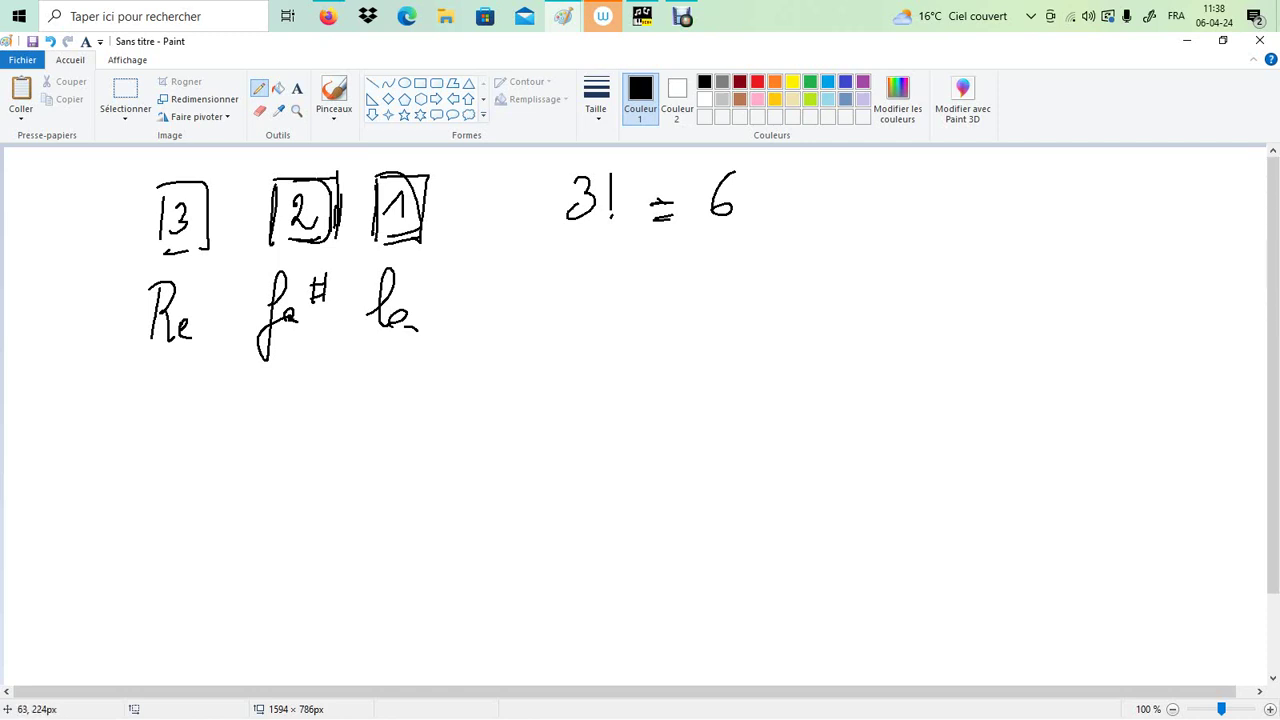
Label the first row "E.F" and add a second "E F" row below it reading "Re la fa #".
drag(42, 294, 56, 342)
mouse_move(32, 324)
mouse_down()
mouse_move(52, 322)
mouse_move(56, 304)
mouse_up()
drag(74, 303, 100, 303)
drag(87, 304, 87, 347)
mouse_move(37, 385)
mouse_down()
mouse_move(34, 425)
mouse_move(60, 414)
mouse_up()
drag(44, 382, 66, 378)
mouse_move(40, 393)
mouse_down()
mouse_move(62, 390)
mouse_move(86, 416)
mouse_move(98, 398)
mouse_up()
mouse_move(170, 379)
mouse_down()
mouse_move(162, 429)
mouse_move(194, 424)
mouse_up()
drag(264, 404, 314, 412)
mouse_move(380, 378)
mouse_down()
mouse_move(370, 466)
mouse_move(357, 422)
mouse_up()
drag(402, 390, 404, 406)
drag(423, 354, 423, 378)
drag(434, 350, 434, 370)
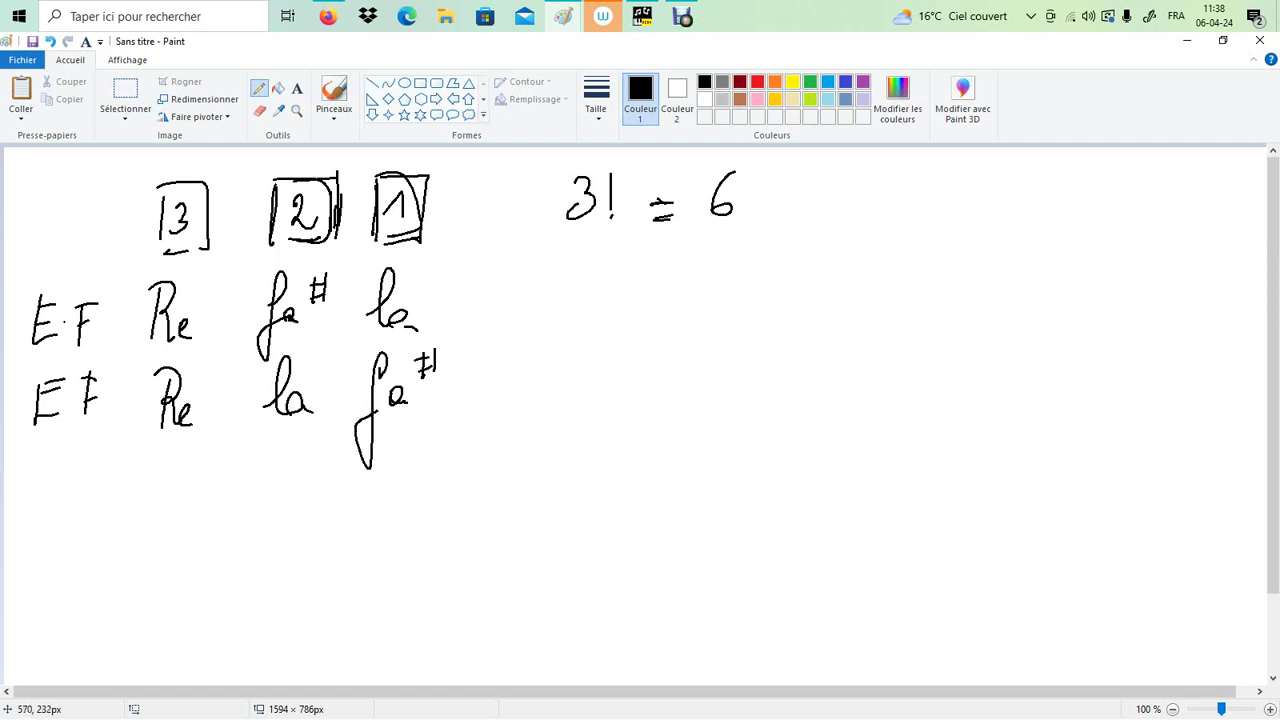
Bracket the two E.F rows on their right side and draw a frame around "Re fa # la".
drag(480, 288, 459, 418)
drag(133, 274, 132, 354)
drag(132, 265, 446, 259)
drag(445, 272, 447, 332)
drag(138, 350, 446, 343)
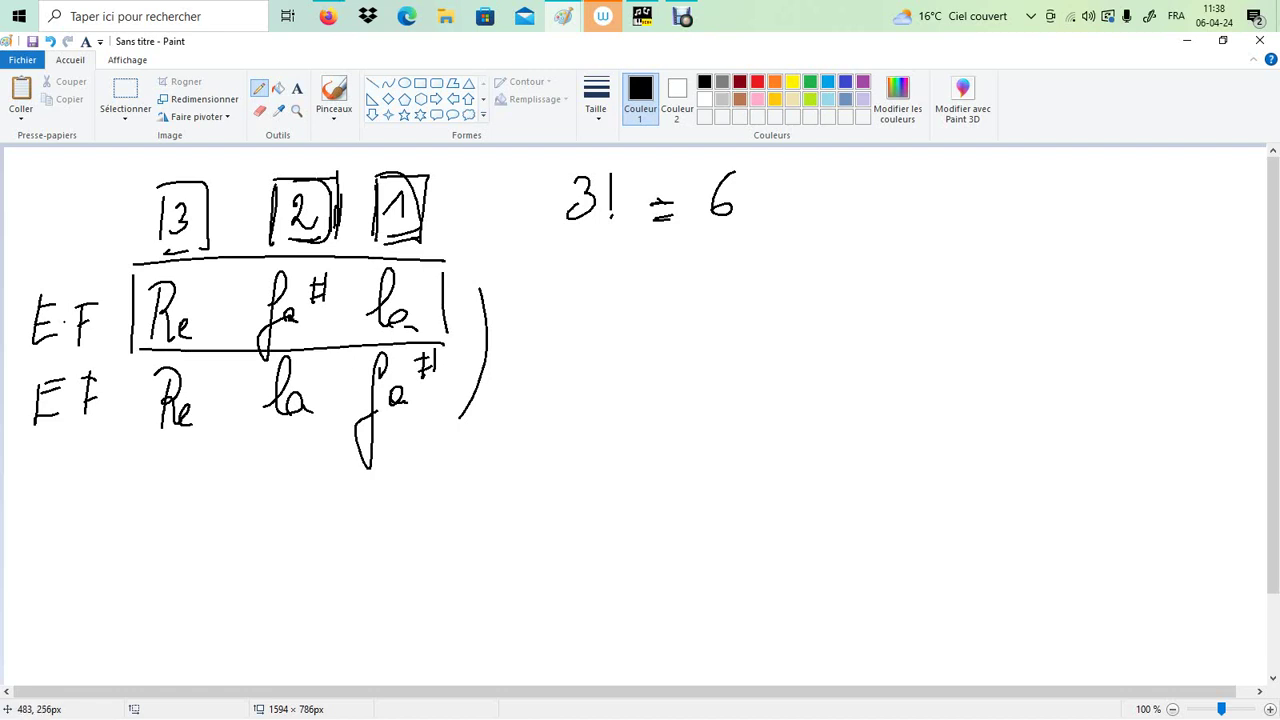
Label the third row "1 R" below the two E.F labels.
drag(31, 506, 72, 521)
drag(74, 484, 94, 515)
Sketch Re, fa # and la stacked upward with dots beside them, and draw an arc from Re over la.
mouse_move(772, 458)
mouse_down()
mouse_move(770, 446)
mouse_move(728, 468)
mouse_move(758, 462)
mouse_up()
mouse_move(769, 375)
mouse_down()
mouse_move(756, 418)
mouse_move(832, 369)
mouse_up()
drag(806, 388, 840, 375)
drag(746, 379, 744, 388)
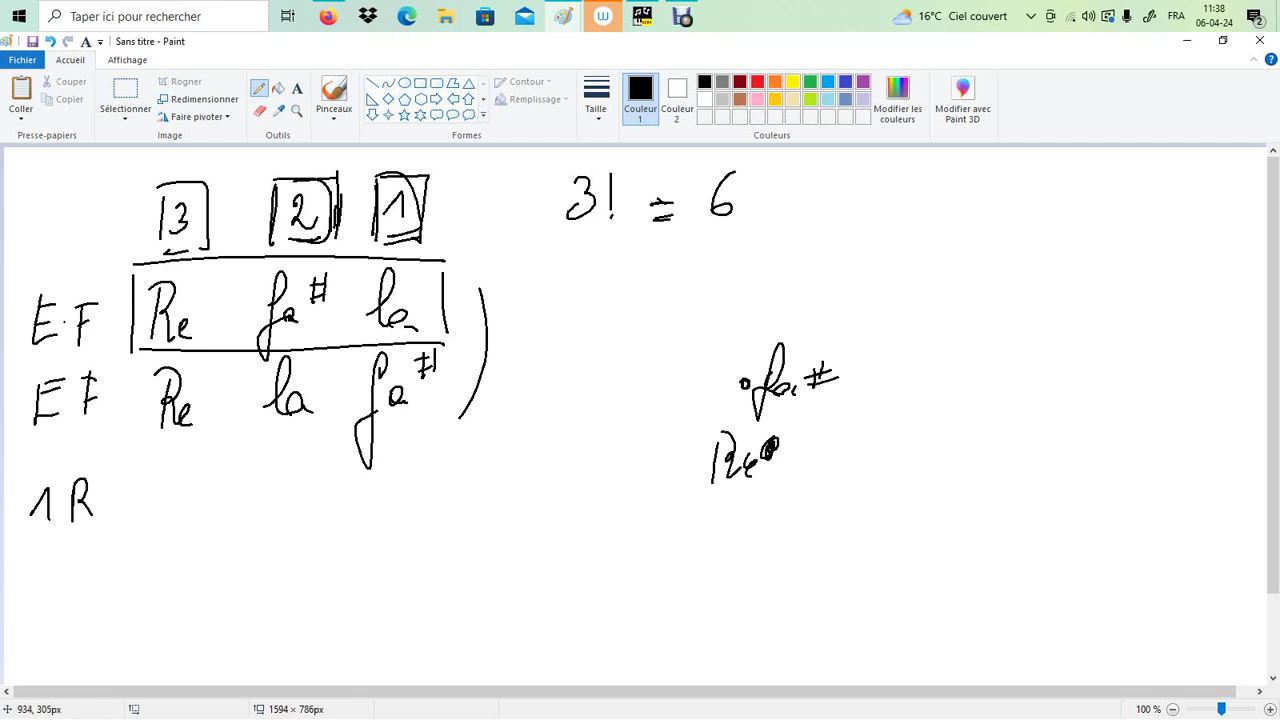
drag(686, 338, 769, 326)
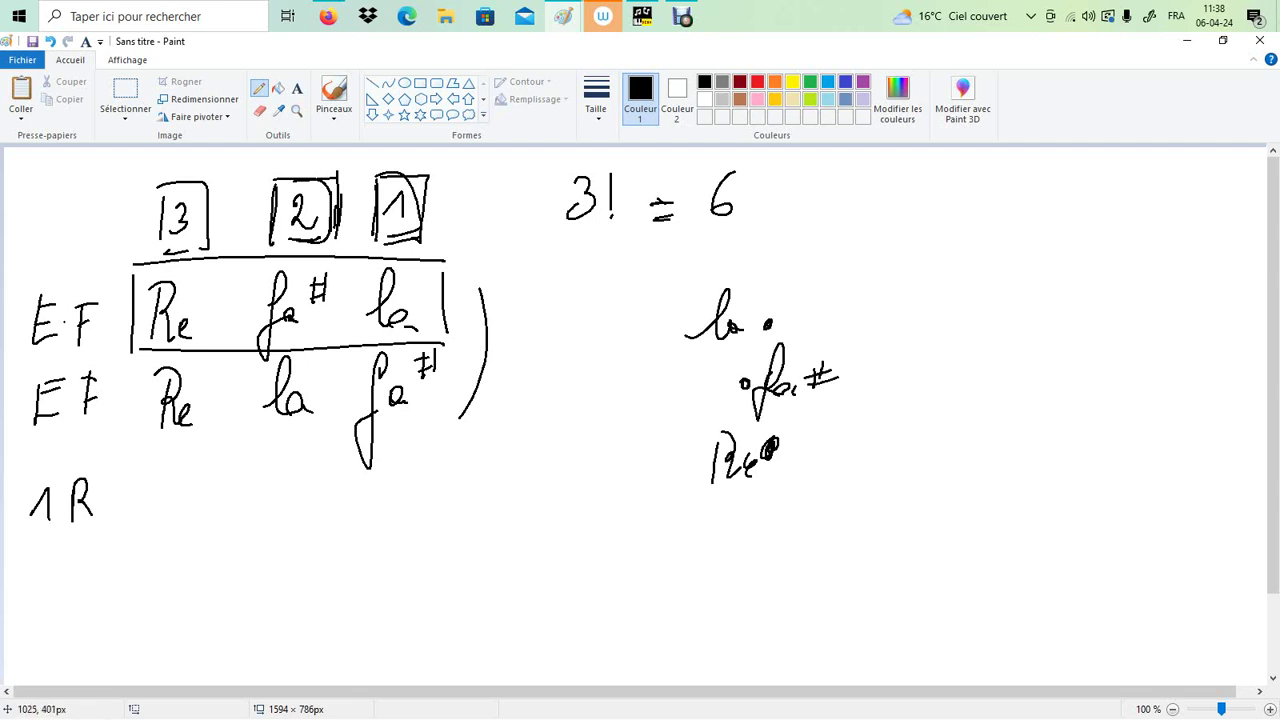
mouse_move(795, 455)
mouse_down()
mouse_move(858, 469)
mouse_move(818, 272)
mouse_up()
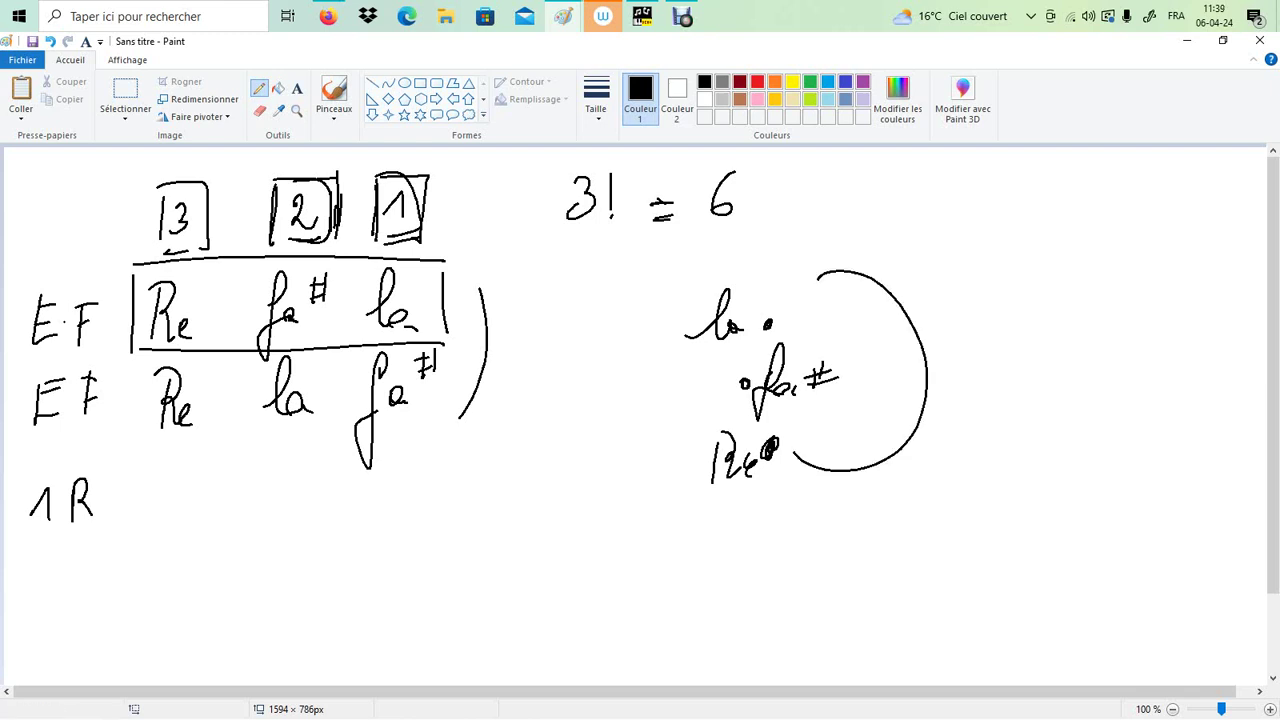
Write the notes "fa # la Re" in the third row beside its label.
mouse_move(180, 448)
mouse_down()
mouse_move(136, 522)
mouse_move(196, 496)
mouse_up()
mouse_move(206, 460)
mouse_down()
mouse_move(206, 500)
mouse_move(204, 476)
mouse_up()
drag(190, 491, 300, 494)
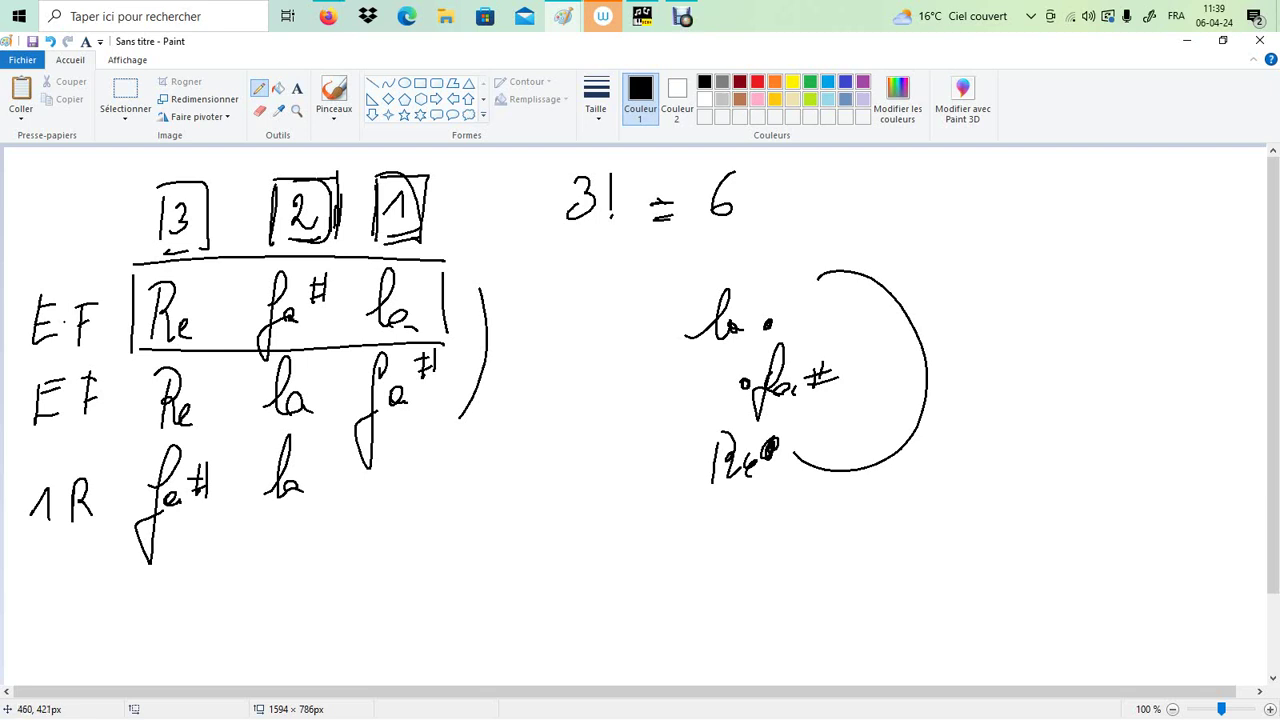
mouse_move(373, 456)
mouse_down()
mouse_move(372, 494)
mouse_move(368, 472)
mouse_up()
drag(368, 472, 406, 494)
Write "1 R" to the right of the "fa # la Re" row and frame that row.
mouse_move(488, 490)
mouse_down()
mouse_move(505, 468)
mouse_move(506, 494)
mouse_up()
drag(538, 448, 540, 488)
drag(536, 442, 570, 490)
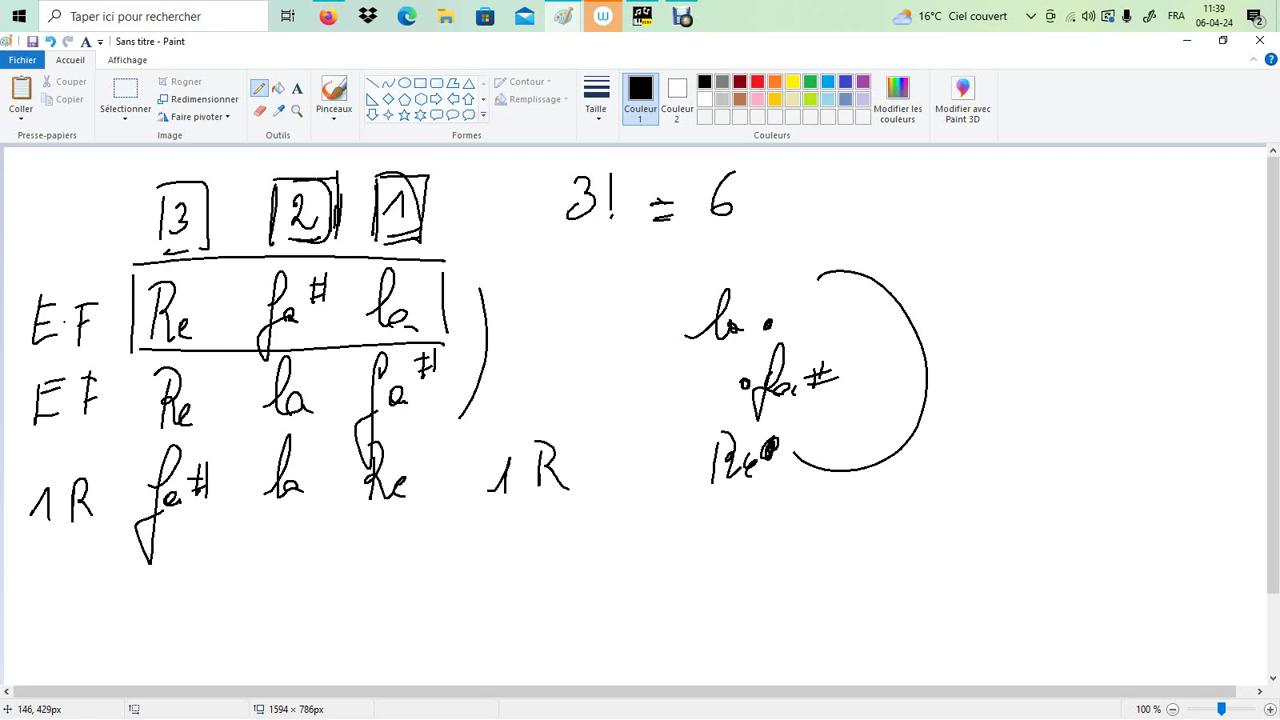
mouse_move(130, 437)
mouse_down()
mouse_move(128, 537)
mouse_move(434, 520)
mouse_up()
mouse_move(144, 446)
mouse_down()
mouse_move(436, 428)
mouse_move(432, 504)
mouse_up()
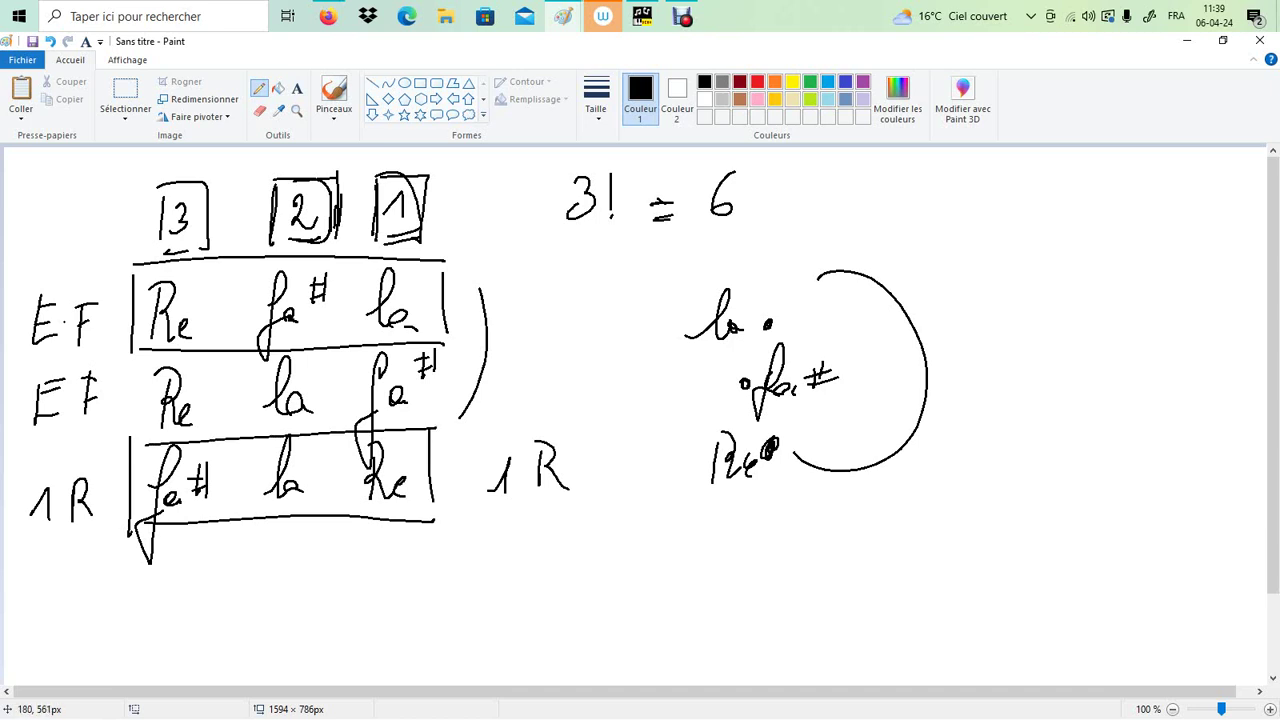
Write "fa # Re la" as the fourth row and draw an arrow pointing to it from the left.
drag(148, 578, 138, 598)
drag(150, 548, 134, 660)
drag(152, 592, 190, 606)
drag(200, 566, 198, 602)
drag(180, 586, 216, 592)
mouse_move(276, 556)
mouse_down()
mouse_move(270, 606)
mouse_move(300, 604)
mouse_up()
mouse_move(302, 592)
mouse_down()
mouse_move(310, 582)
mouse_move(316, 596)
mouse_up()
drag(354, 590, 432, 578)
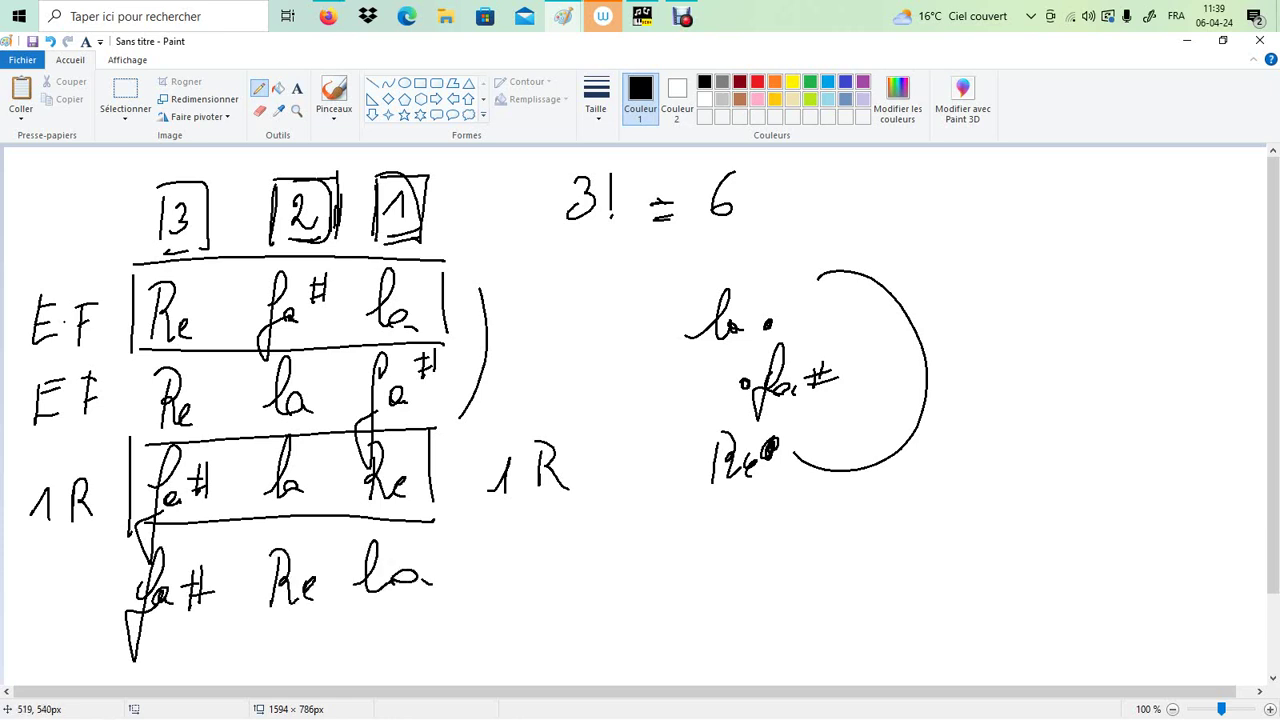
drag(28, 603, 70, 598)
mouse_move(56, 586)
mouse_down()
mouse_move(68, 602)
mouse_move(52, 618)
mouse_up()
Circle the first note of all four rows: fa # in the third and fourth, Re in the first two.
drag(160, 440, 200, 448)
mouse_move(205, 545)
mouse_down()
mouse_move(122, 570)
mouse_move(210, 543)
mouse_up()
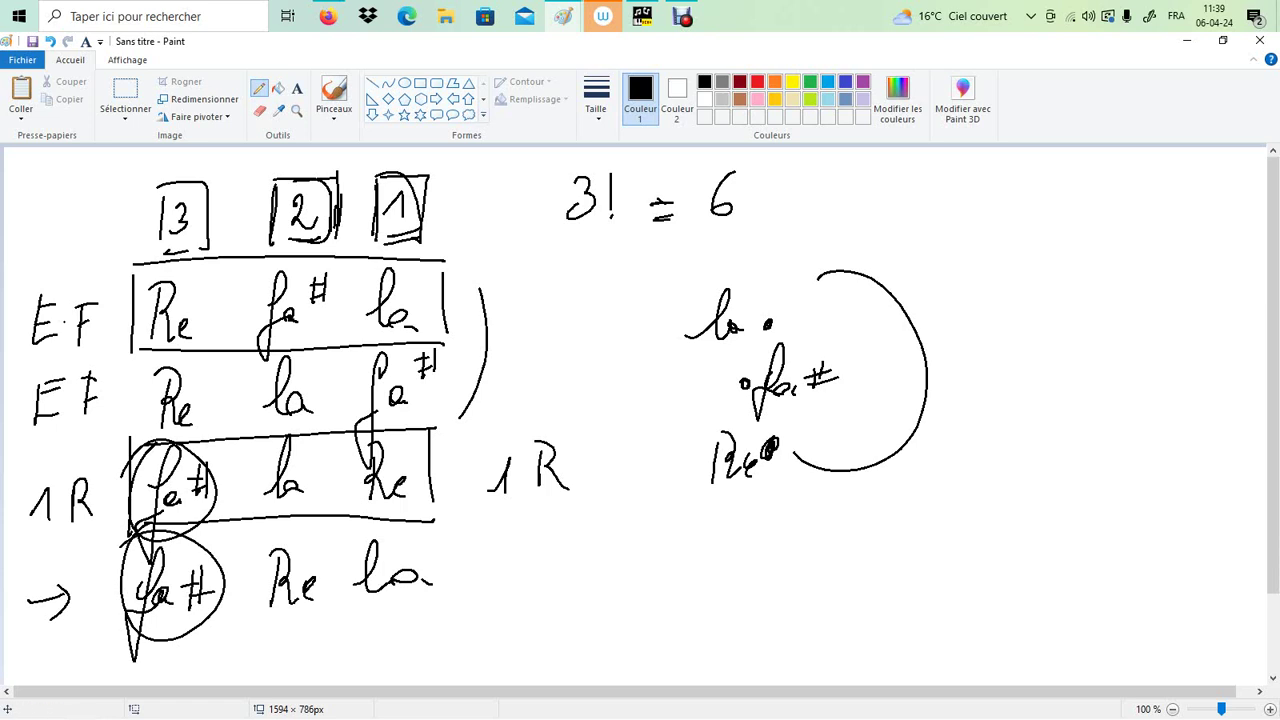
click(118, 96)
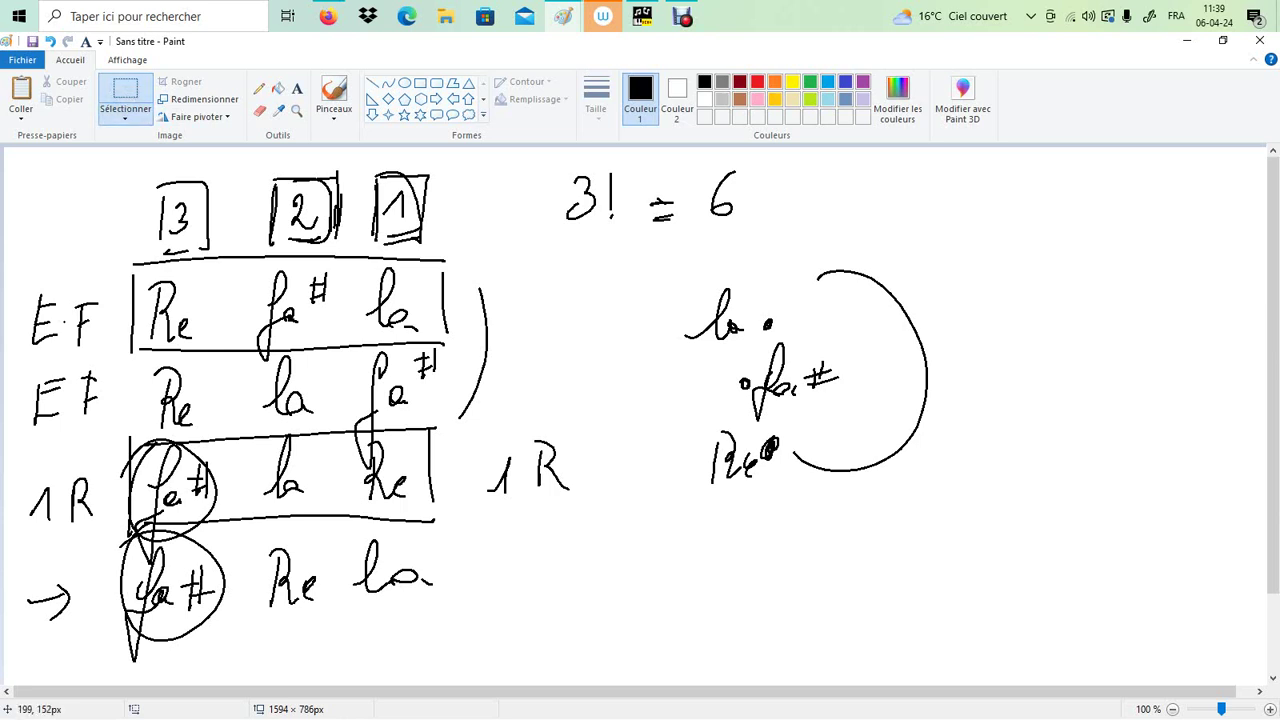
click(259, 88)
drag(160, 268, 137, 300)
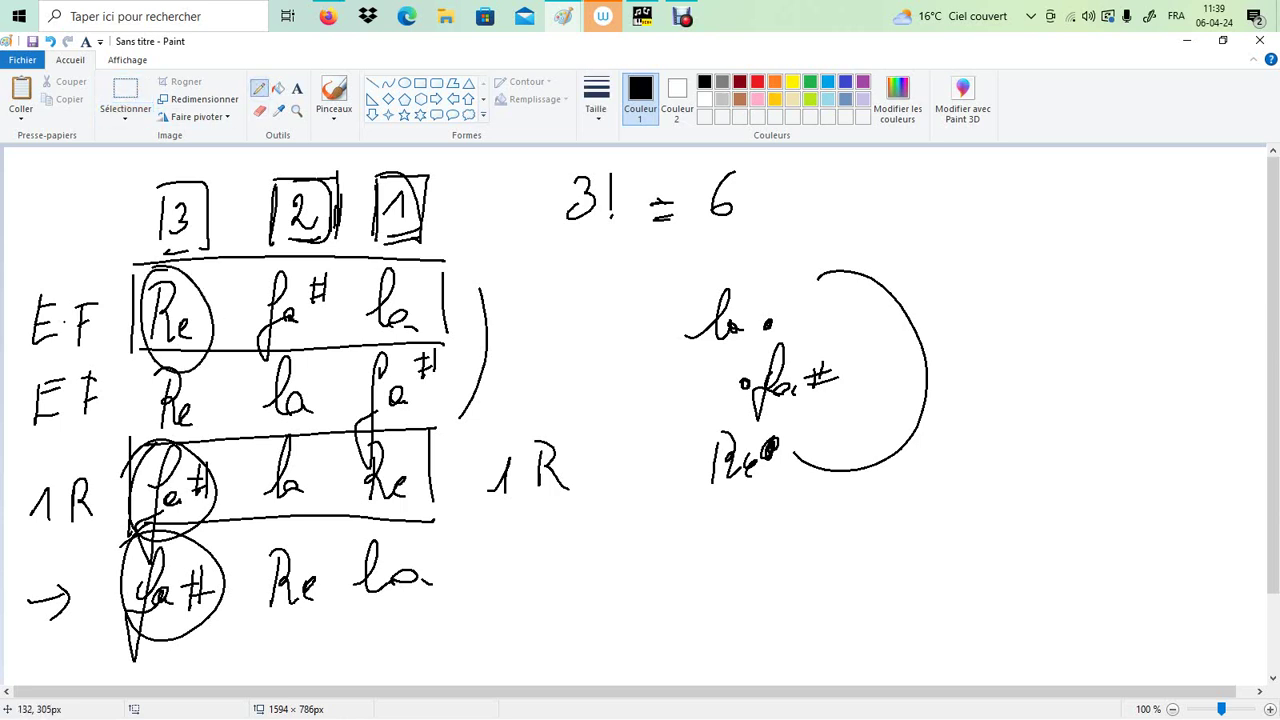
mouse_move(155, 368)
mouse_down()
mouse_move(200, 440)
mouse_move(117, 424)
mouse_up()
Select the stacked-note sketch with its arc and delete it.
click(125, 95)
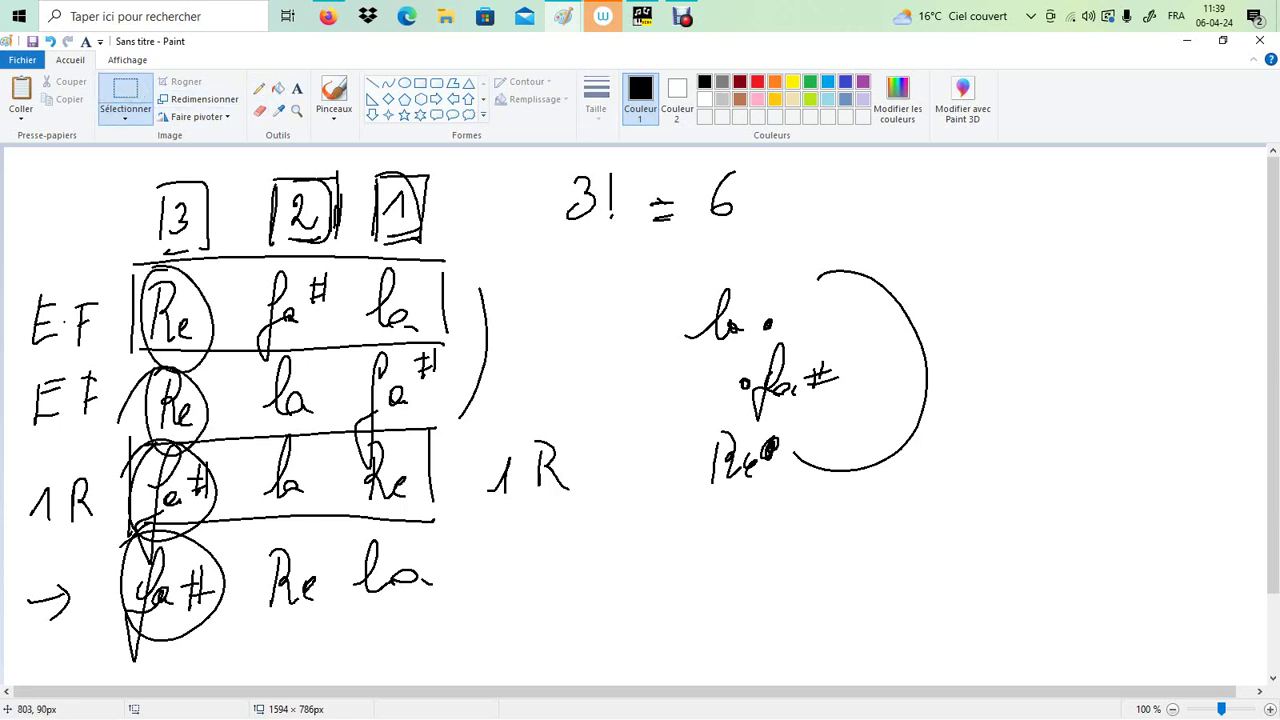
drag(643, 214, 986, 557)
key(Escape)
drag(686, 249, 1015, 567)
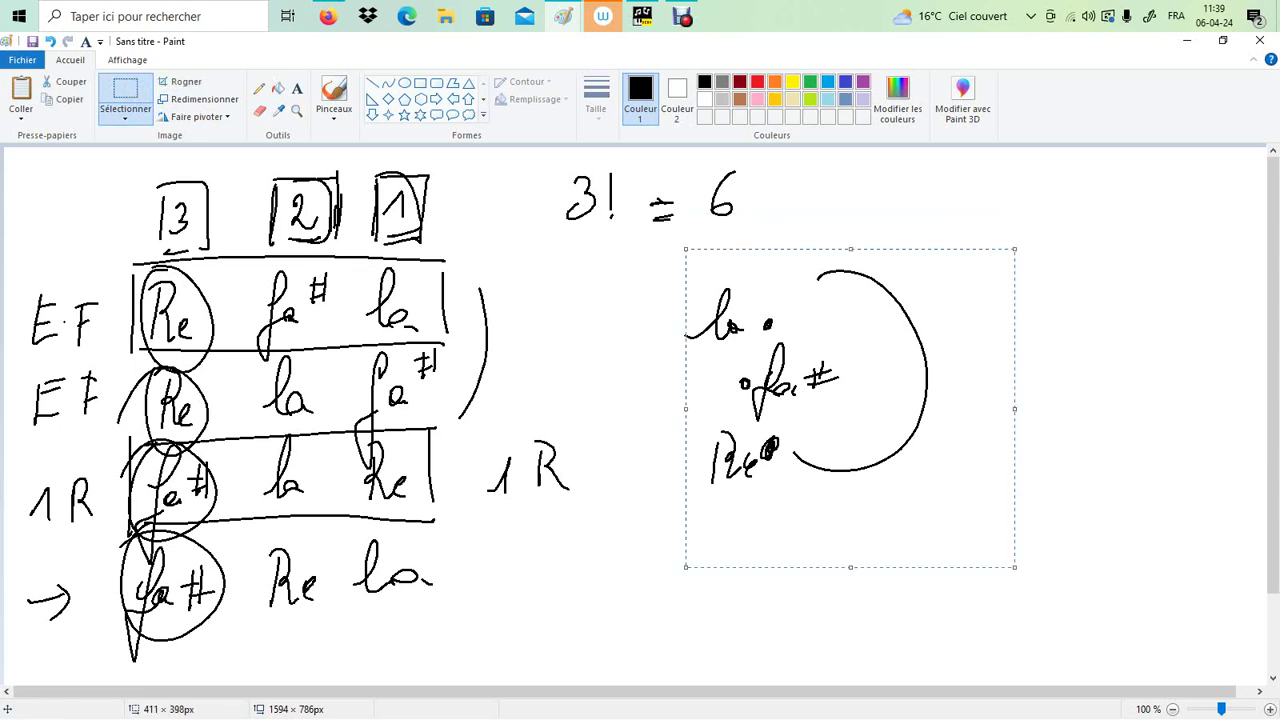
key(Delete)
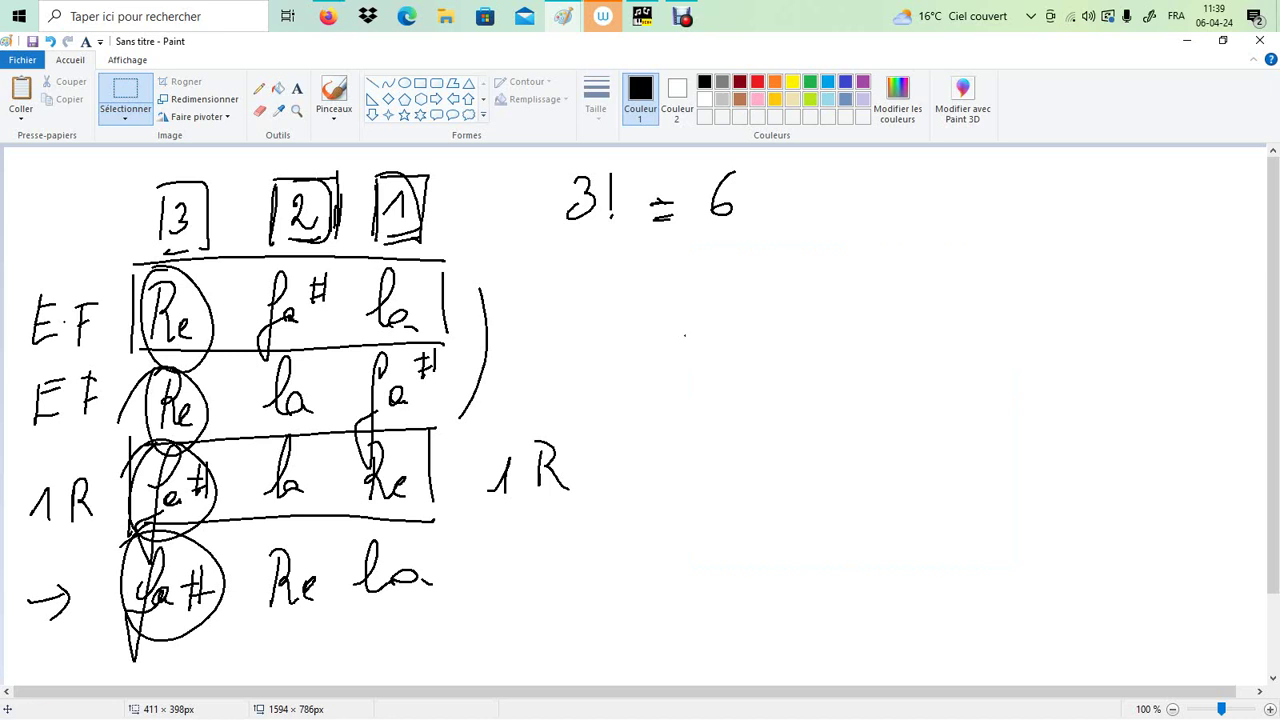
With the Pencil, write Re, fa # and la stacked from bottom to top below "3! = 6".
click(259, 88)
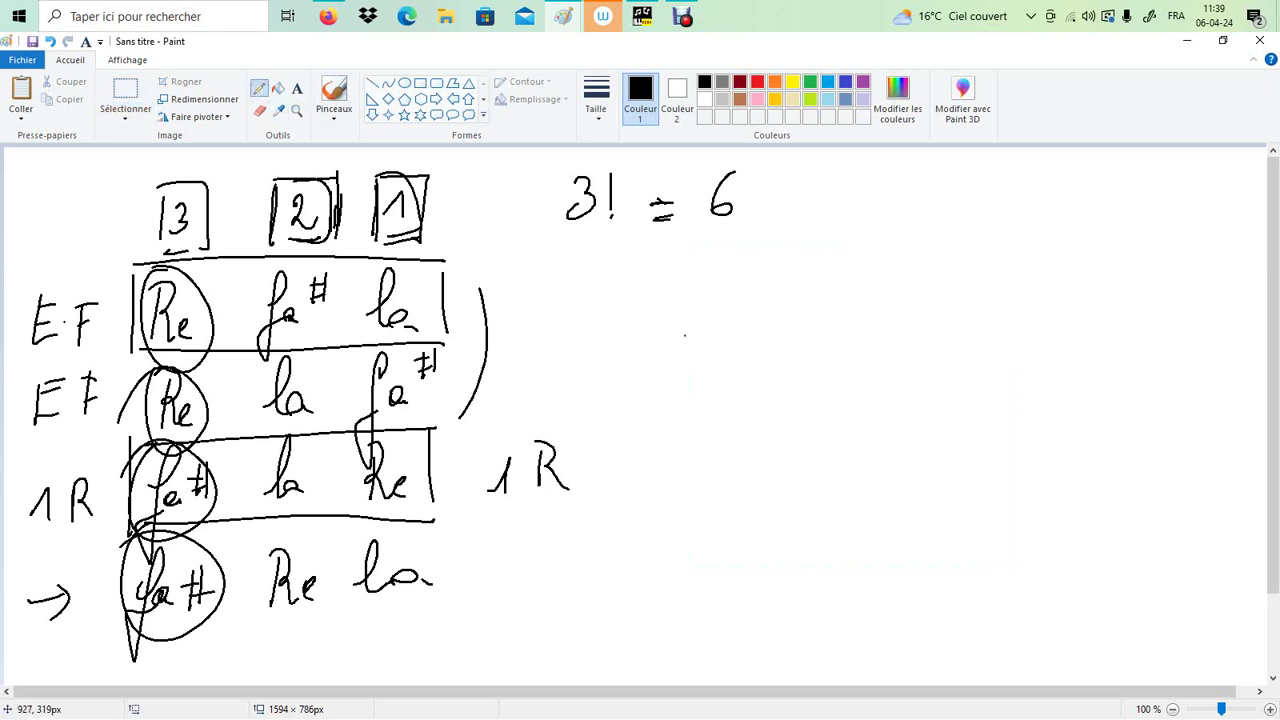
mouse_move(740, 392)
mouse_down()
mouse_move(745, 430)
mouse_move(769, 440)
mouse_up()
mouse_move(763, 286)
mouse_down()
mouse_move(761, 331)
mouse_move(787, 344)
mouse_up()
mouse_move(799, 320)
mouse_down()
mouse_move(796, 344)
mouse_move(804, 334)
mouse_up()
mouse_move(768, 268)
mouse_down()
mouse_move(778, 236)
mouse_move(788, 270)
mouse_up()
drag(795, 262, 800, 276)
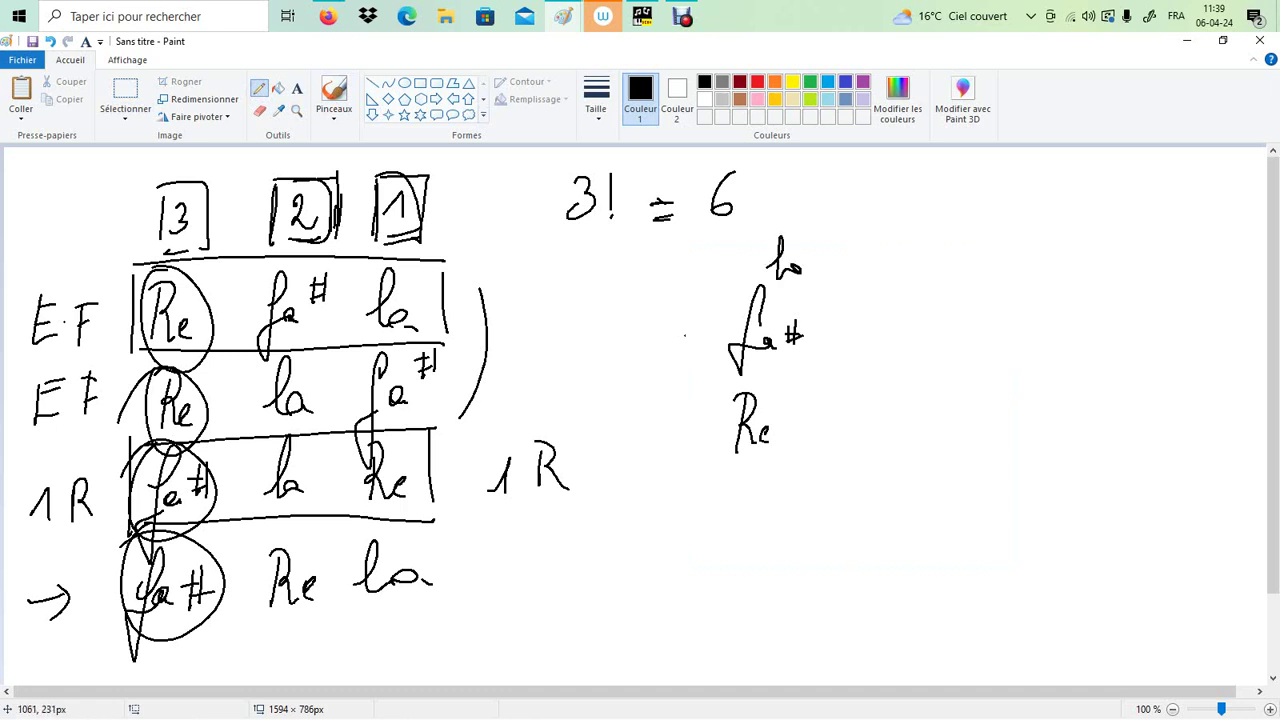
Write a second stack with fa #, la and Re from bottom to top, and start a curve from Re.
drag(908, 312, 890, 400)
drag(912, 352, 951, 366)
mouse_move(963, 332)
mouse_down()
mouse_move(960, 358)
mouse_move(972, 352)
mouse_up()
drag(906, 300, 940, 298)
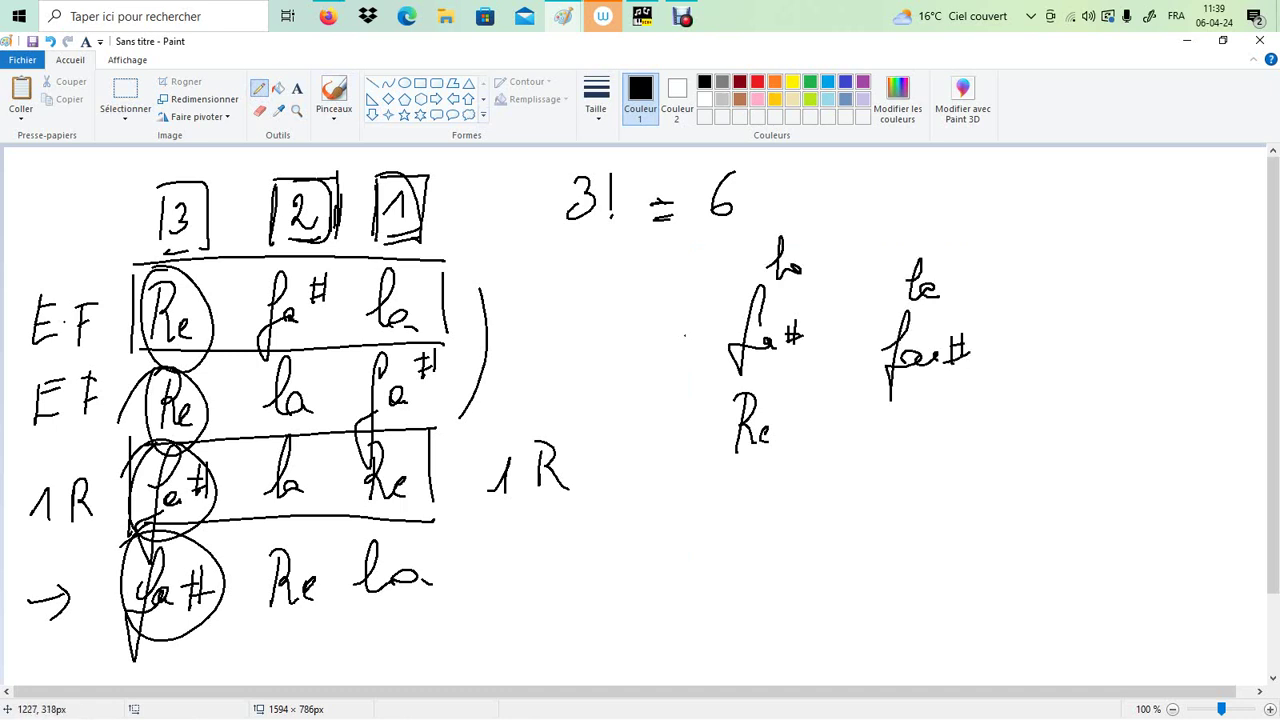
drag(996, 384, 999, 392)
drag(954, 222, 1008, 264)
mouse_move(914, 202)
mouse_down()
mouse_move(916, 242)
mouse_move(932, 228)
mouse_up()
mouse_move(926, 234)
mouse_down()
mouse_move(950, 230)
mouse_move(946, 244)
mouse_up()
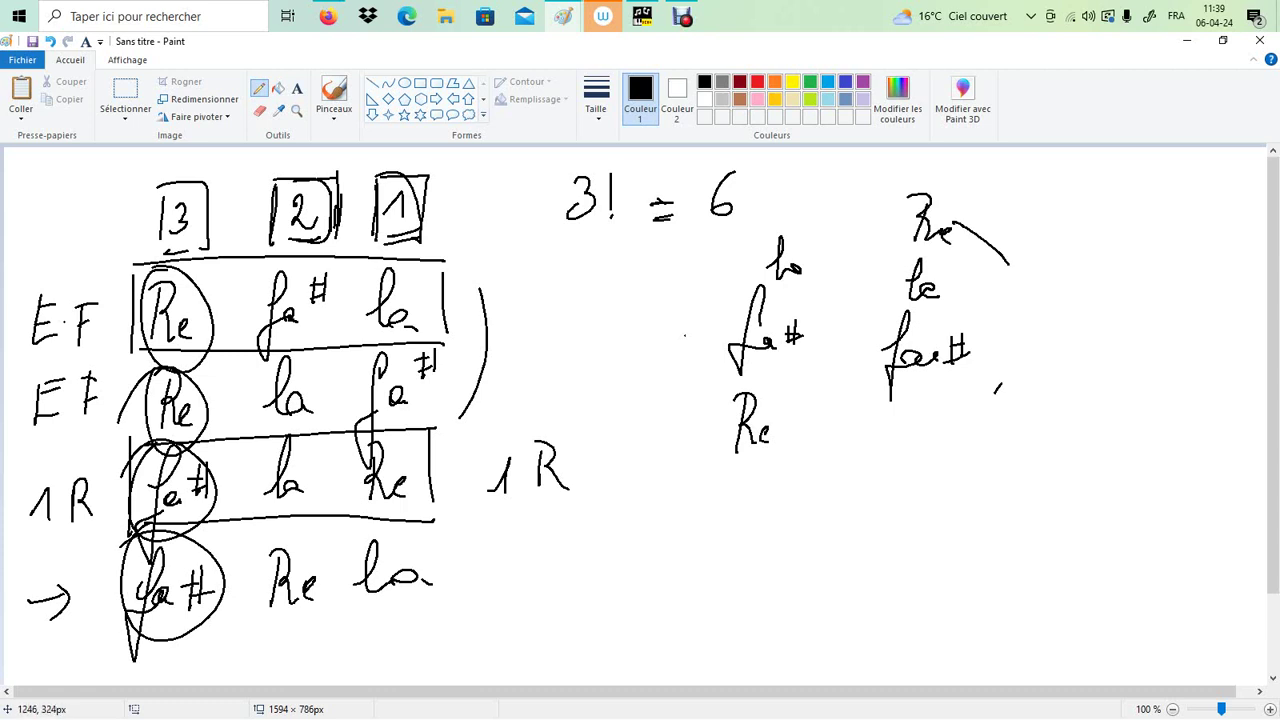
Write a third stack with la, Re and fa # from bottom to top, and draw an arc beside the second stack.
mouse_move(1100, 262)
mouse_down()
mouse_move(1092, 306)
mouse_move(1132, 310)
mouse_up()
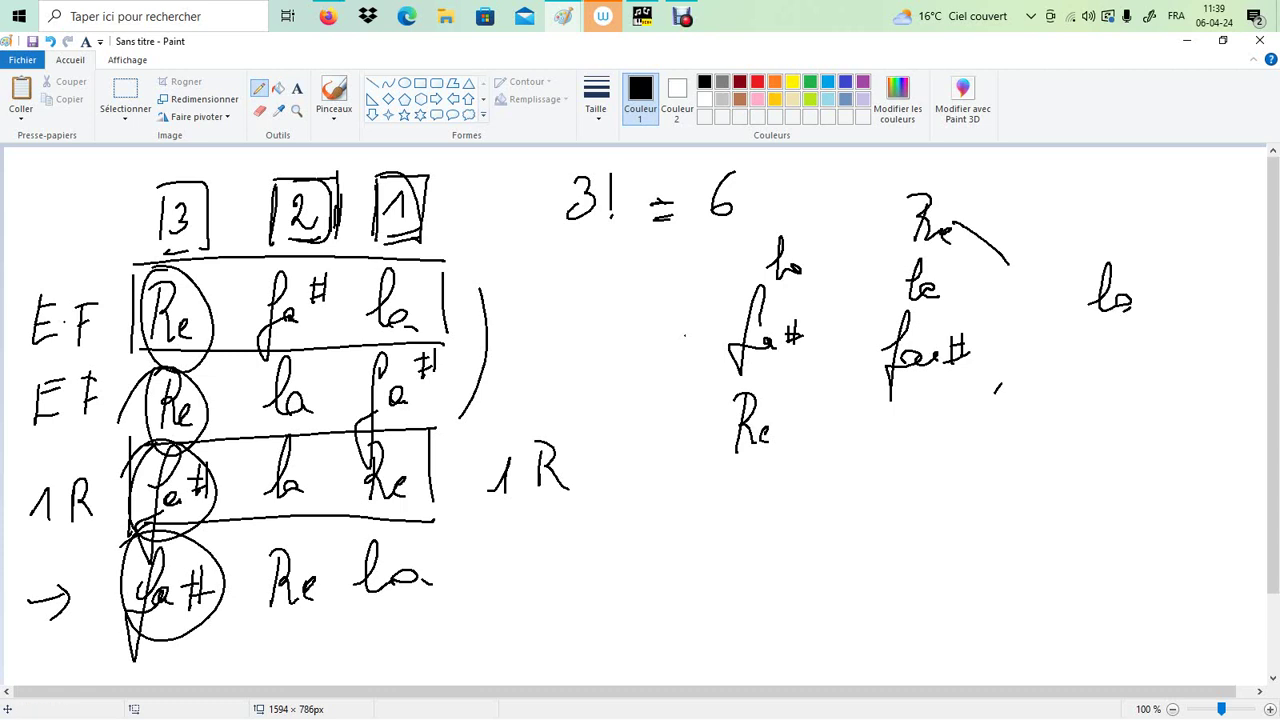
drag(1104, 216, 1102, 250)
mouse_move(1106, 210)
mouse_down()
mouse_move(1124, 240)
mouse_move(1142, 242)
mouse_up()
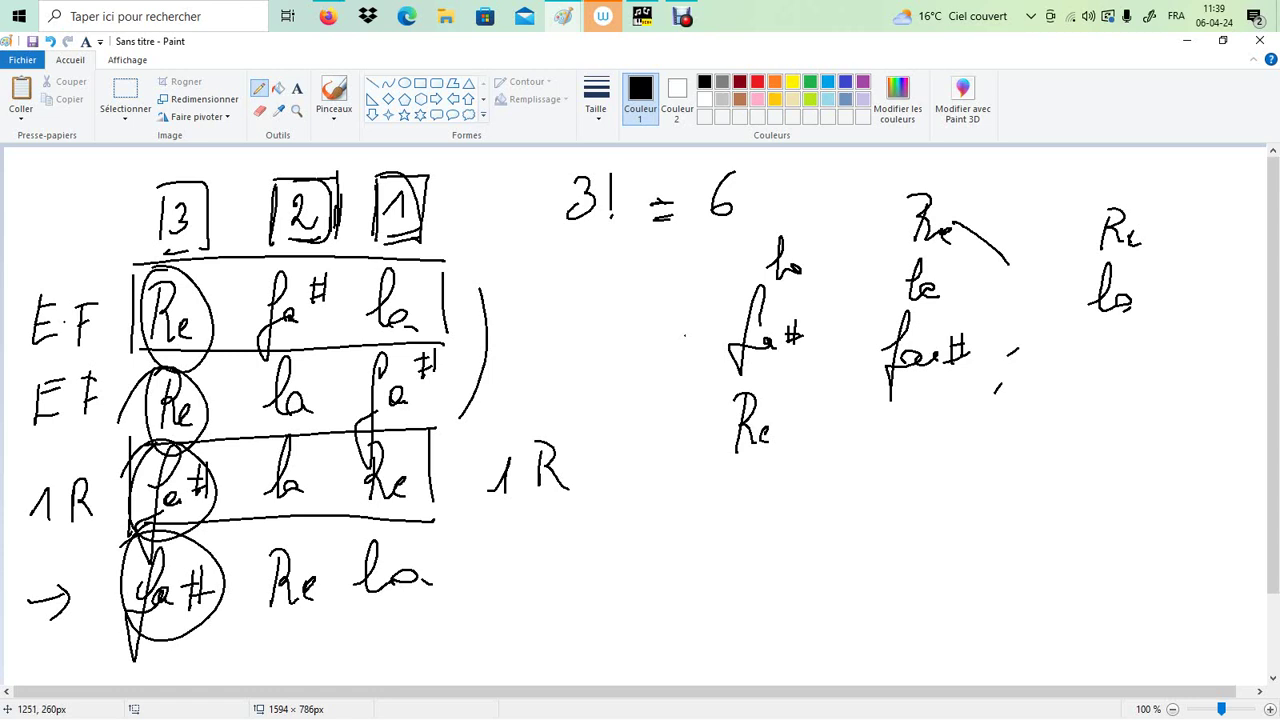
drag(1024, 222, 1008, 355)
mouse_move(1116, 154)
mouse_down()
mouse_move(1096, 212)
mouse_move(1140, 186)
mouse_move(1162, 202)
mouse_up()
drag(1144, 182, 1180, 182)
drag(1132, 232, 1144, 236)
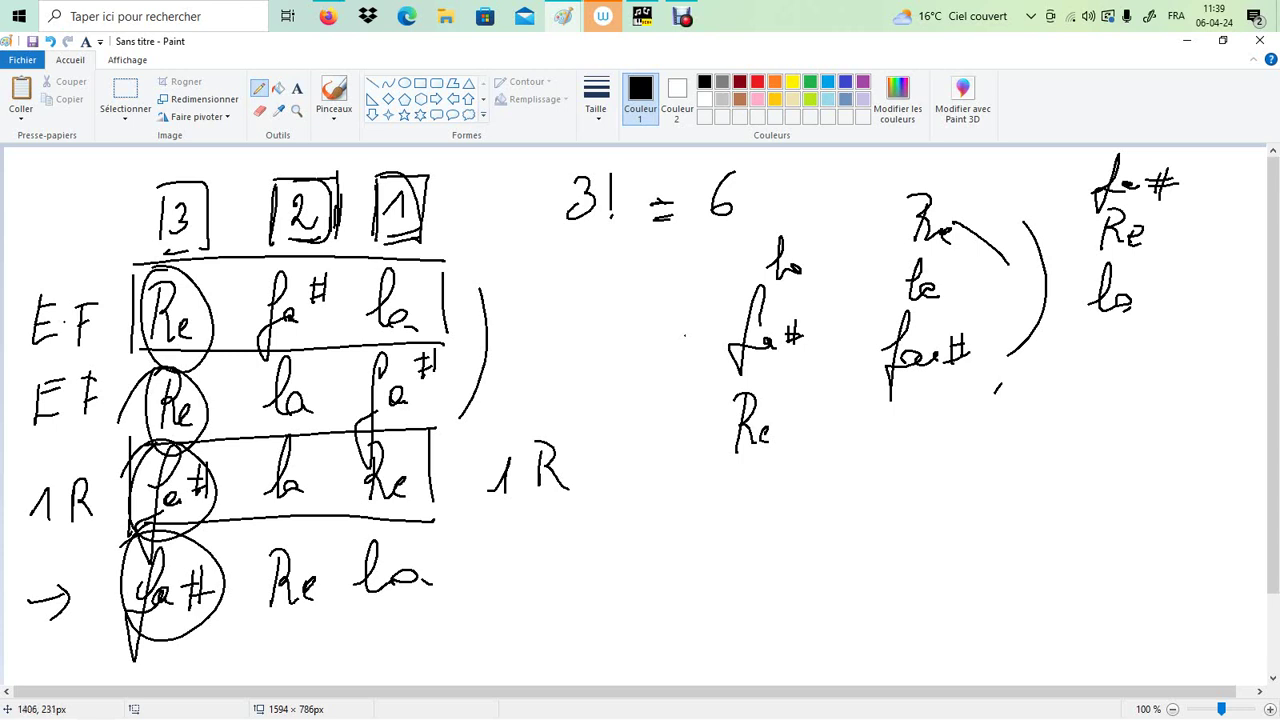
Write the ordering "la Re fa #" below the stacks and label it "2 R".
mouse_move(655, 532)
mouse_down()
mouse_move(674, 484)
mouse_move(696, 538)
mouse_move(772, 500)
mouse_move(800, 538)
mouse_up()
mouse_move(866, 476)
mouse_down()
mouse_move(858, 528)
mouse_move(876, 530)
mouse_up()
mouse_move(910, 508)
mouse_down()
mouse_move(906, 532)
mouse_move(920, 532)
mouse_up()
drag(892, 528, 928, 522)
mouse_move(902, 510)
mouse_down()
mouse_move(1026, 492)
mouse_move(1028, 520)
mouse_up()
mouse_move(1052, 490)
mouse_down()
mouse_move(1050, 522)
mouse_move(1072, 512)
mouse_up()
Write the ordering "la fa # Re" beneath the "2 R" row.
drag(636, 628, 708, 630)
mouse_move(784, 570)
mouse_down()
mouse_move(772, 638)
mouse_move(804, 632)
mouse_up()
drag(844, 608, 846, 638)
mouse_move(818, 630)
mouse_down()
mouse_move(858, 618)
mouse_move(902, 638)
mouse_up()
drag(894, 600, 940, 630)
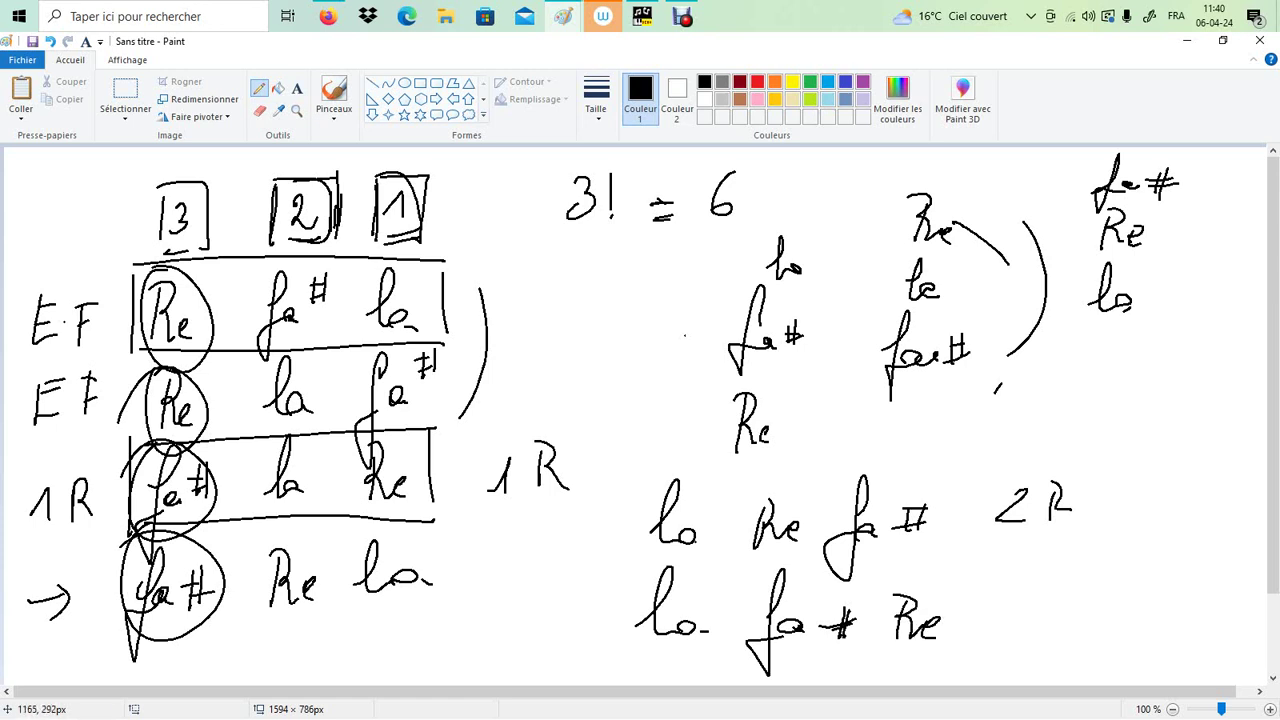
In blue, circle the la starting each of the last two orderings and draw a downward arrow above them.
click(842, 84)
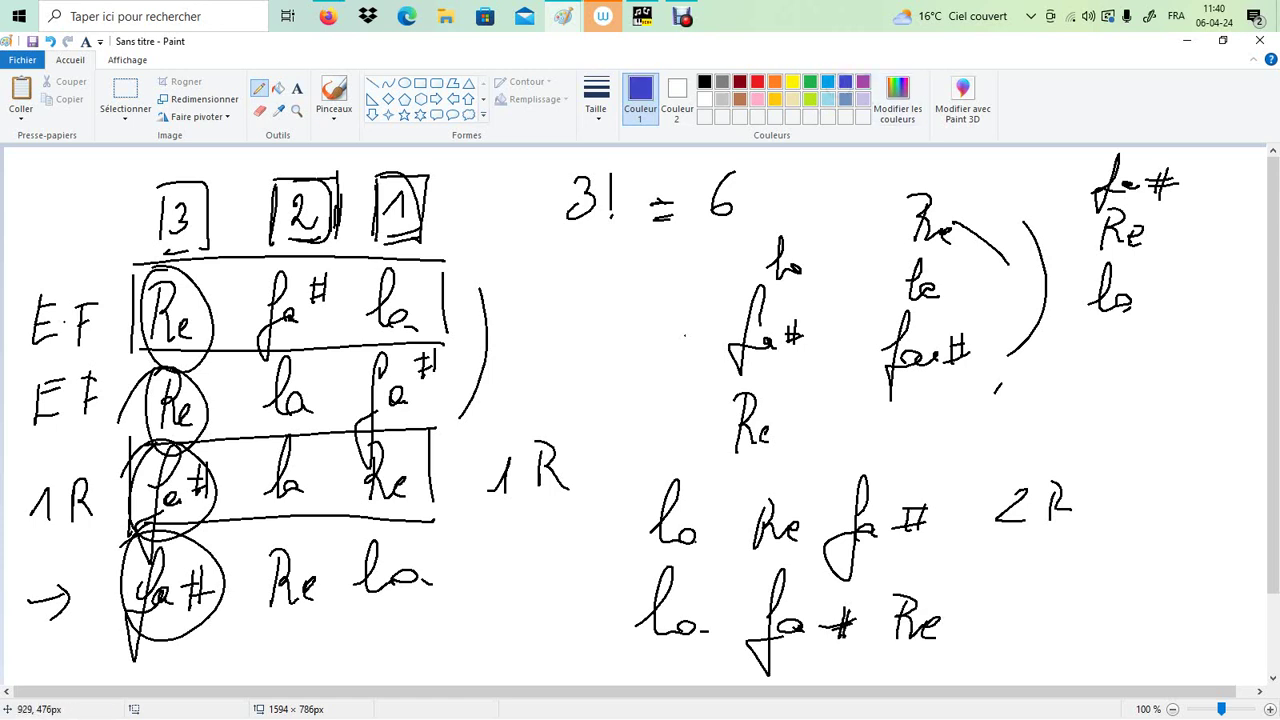
drag(660, 472, 664, 474)
drag(642, 576, 700, 560)
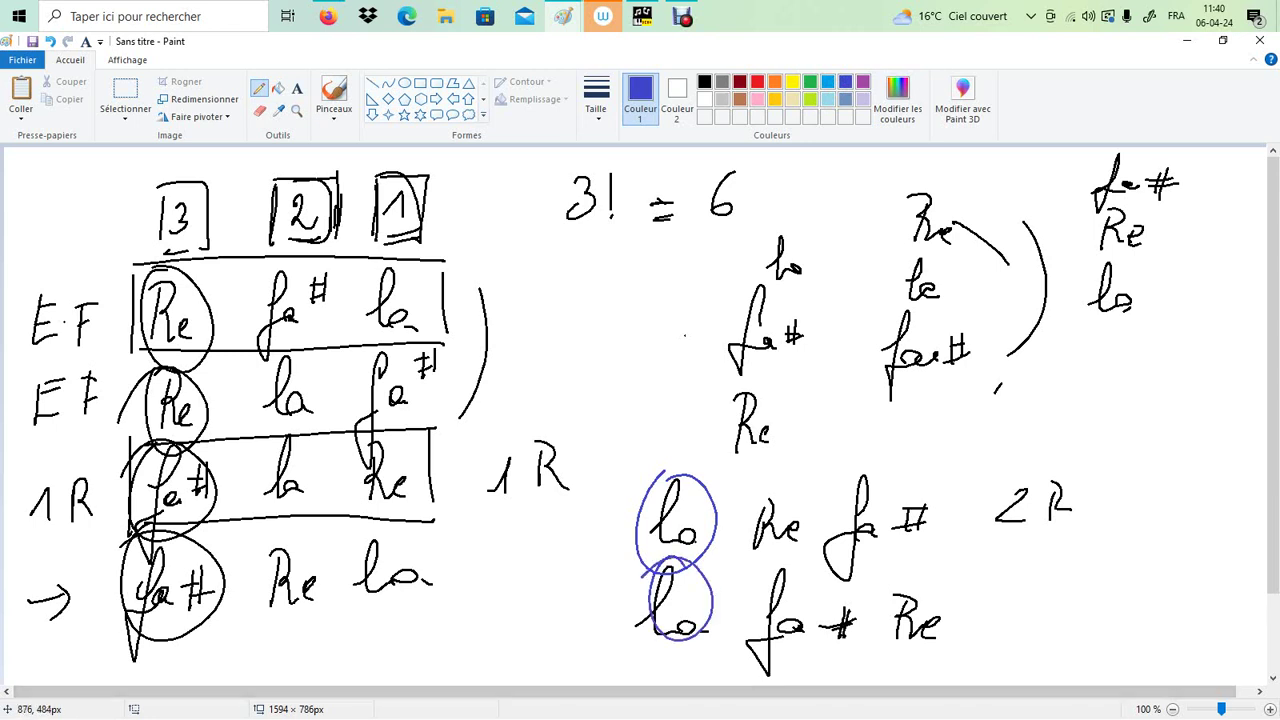
drag(682, 418, 684, 454)
drag(666, 446, 694, 446)
Mark the two framed rows and the "la Re fa #" row with blue stars at their ends.
drag(490, 280, 490, 294)
mouse_move(508, 278)
mouse_down()
mouse_move(474, 312)
mouse_move(506, 297)
mouse_up()
drag(457, 460, 450, 489)
drag(450, 467, 467, 488)
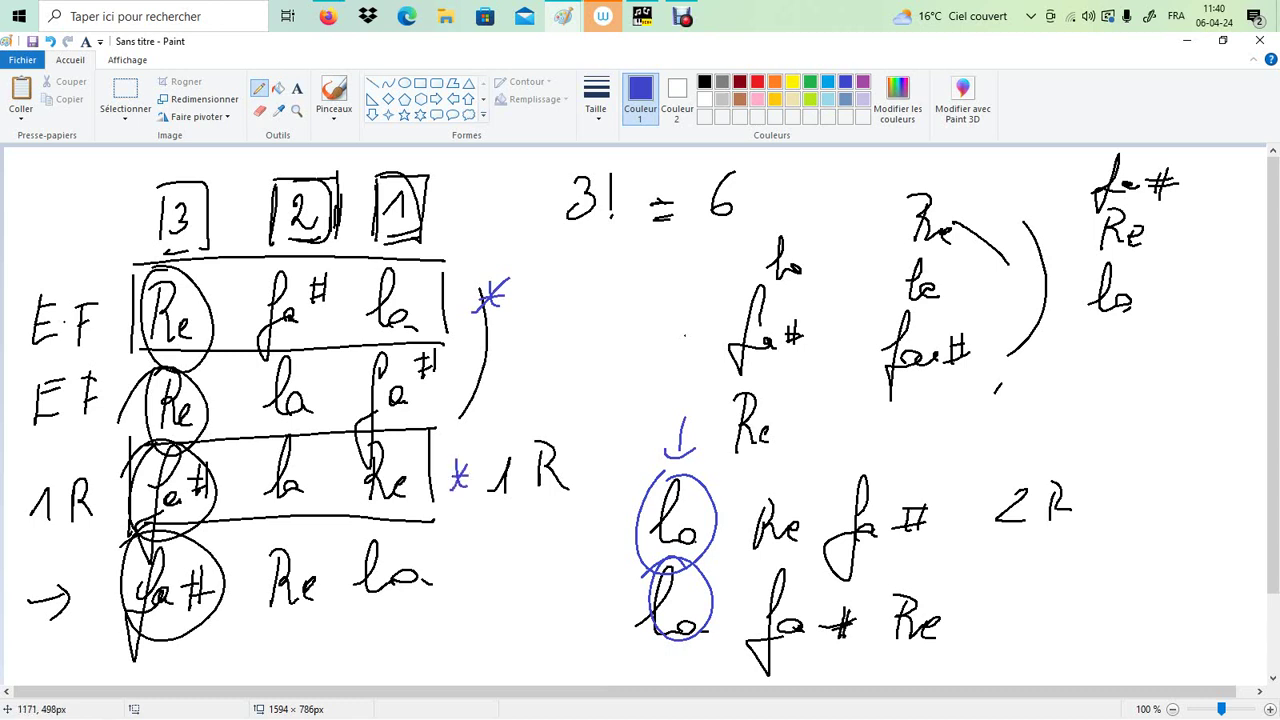
mouse_move(963, 500)
mouse_down()
mouse_move(944, 534)
mouse_move(974, 518)
mouse_up()
Link Re to la in the first row with a blue bracket and label it "quinte juste".
mouse_move(189, 285)
mouse_down()
mouse_move(190, 226)
mouse_move(385, 268)
mouse_up()
mouse_move(430, 225)
mouse_down()
mouse_move(532, 232)
mouse_move(562, 292)
mouse_move(616, 250)
mouse_move(620, 264)
mouse_up()
drag(630, 234, 652, 264)
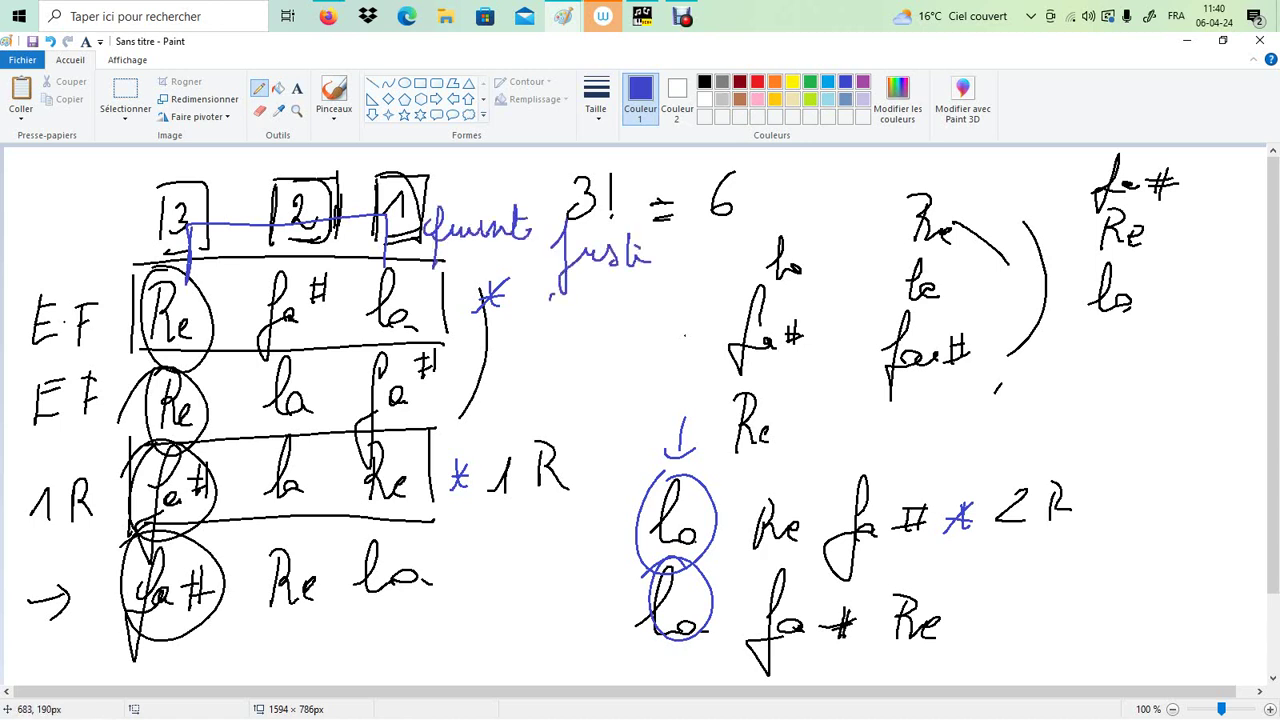
Write the interval sum 2T plus 1T 1/2, underline it, and write the total 3T 1/2 below.
mouse_move(538, 298)
mouse_down()
mouse_move(574, 318)
mouse_move(530, 366)
mouse_move(548, 344)
mouse_move(620, 382)
mouse_up()
mouse_move(482, 406)
mouse_down()
mouse_move(594, 398)
mouse_move(514, 434)
mouse_up()
mouse_move(558, 414)
mouse_down()
mouse_move(558, 432)
mouse_move(568, 410)
mouse_up()
drag(586, 404, 580, 440)
drag(592, 434, 618, 453)
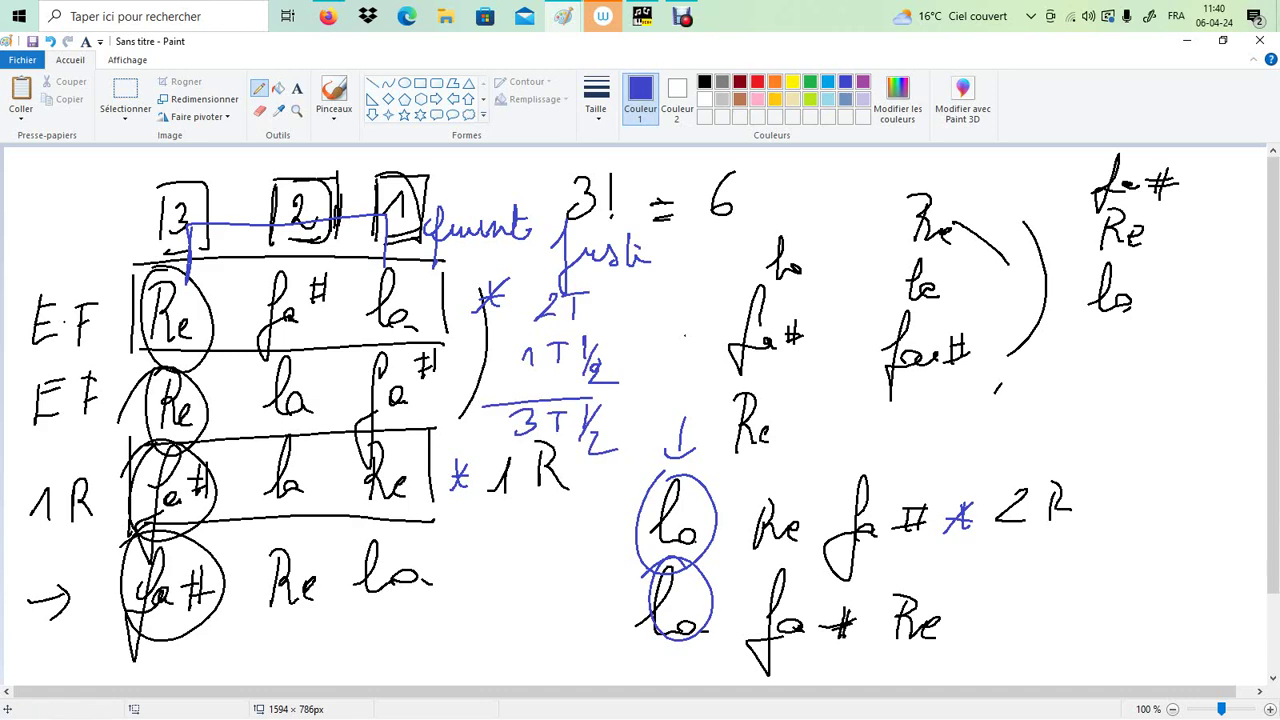
Switch to NoteWorthy Composer and add a Double bar line at the end of bar 4 in the treble staff.
click(642, 16)
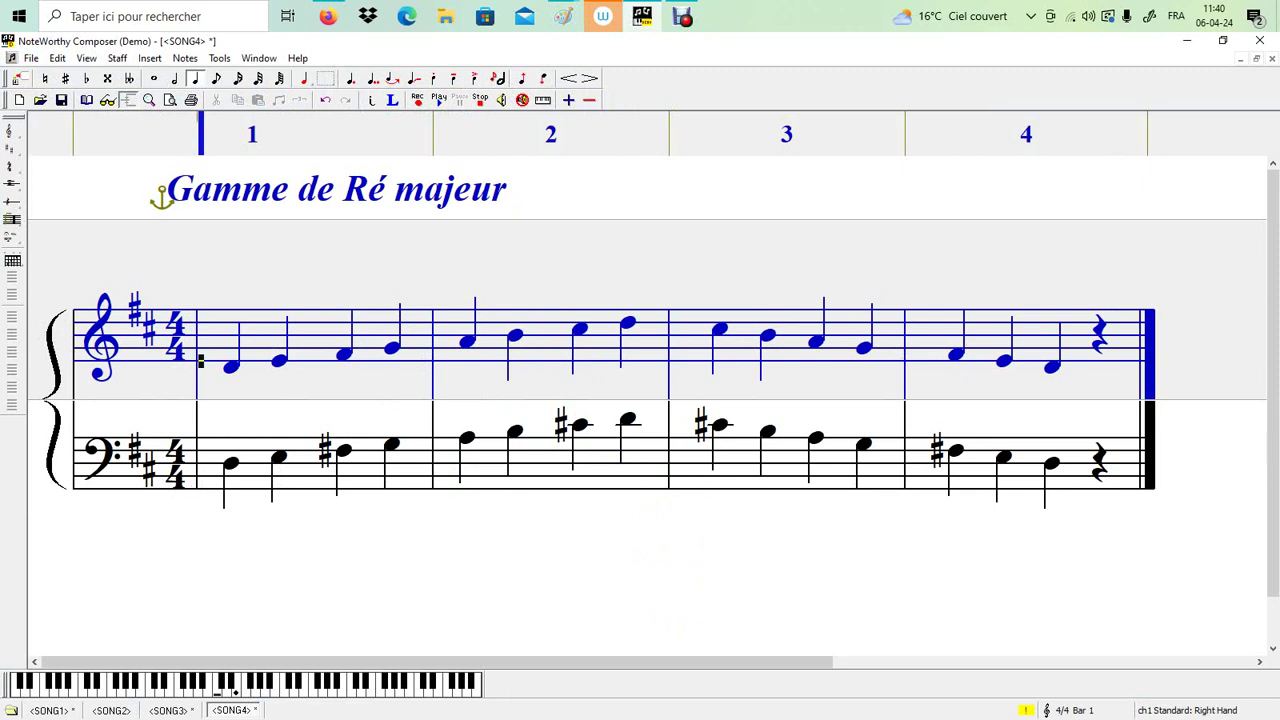
key(ctrl+End)
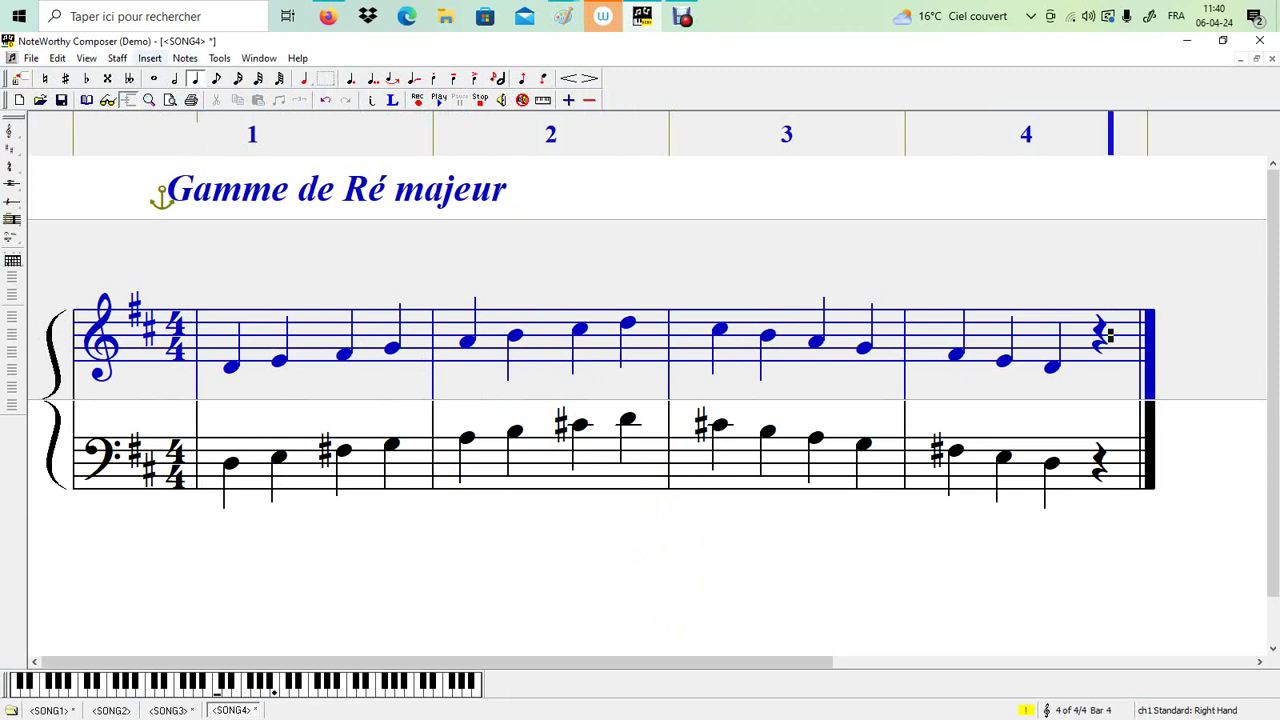
click(150, 58)
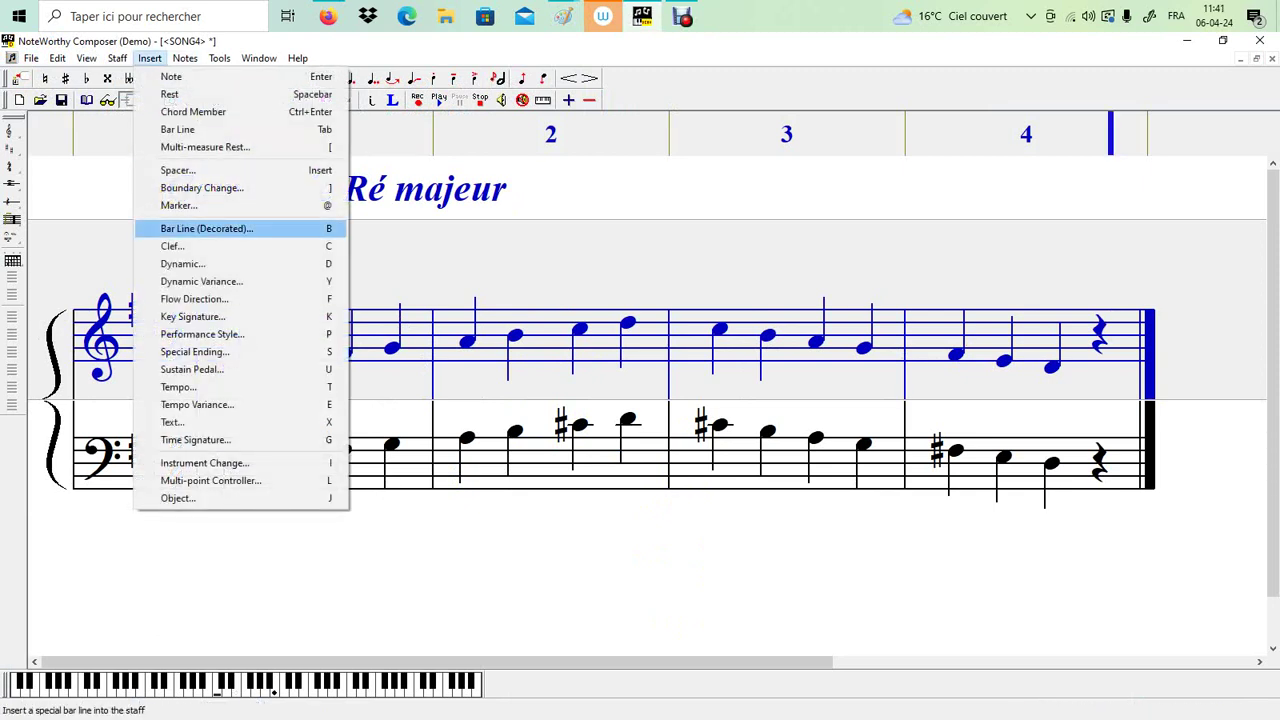
key(Return)
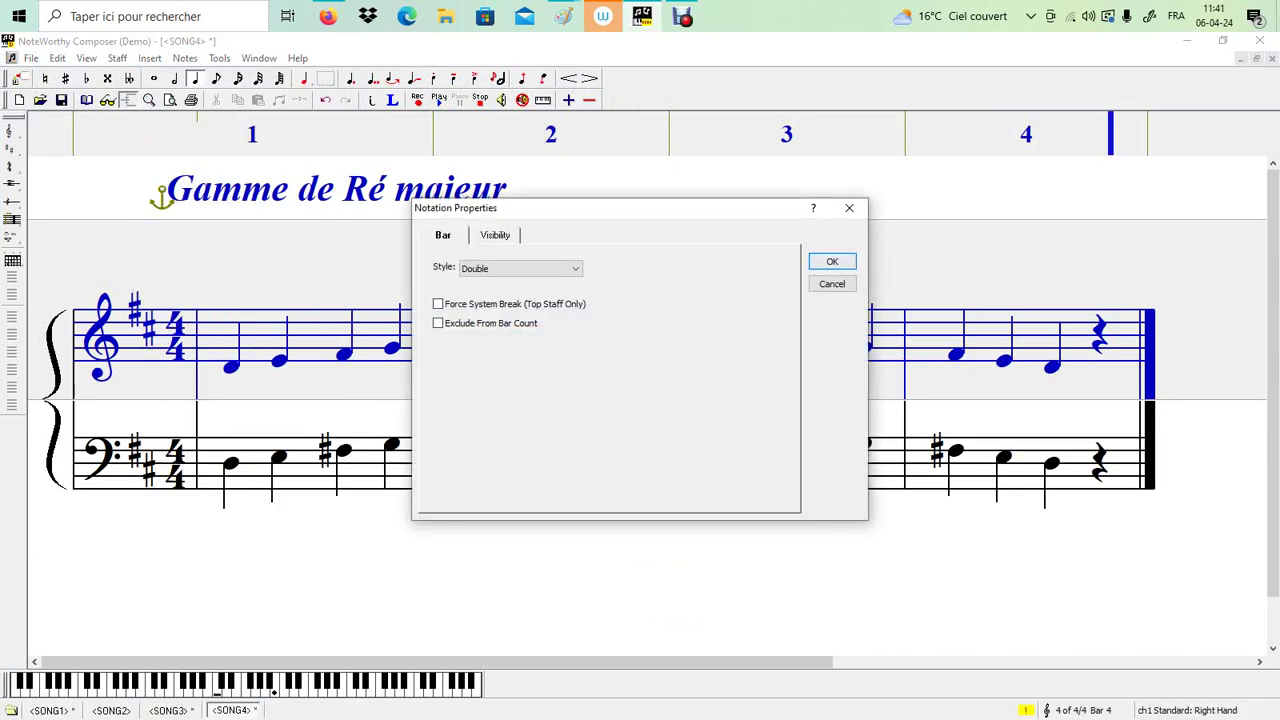
key(Return)
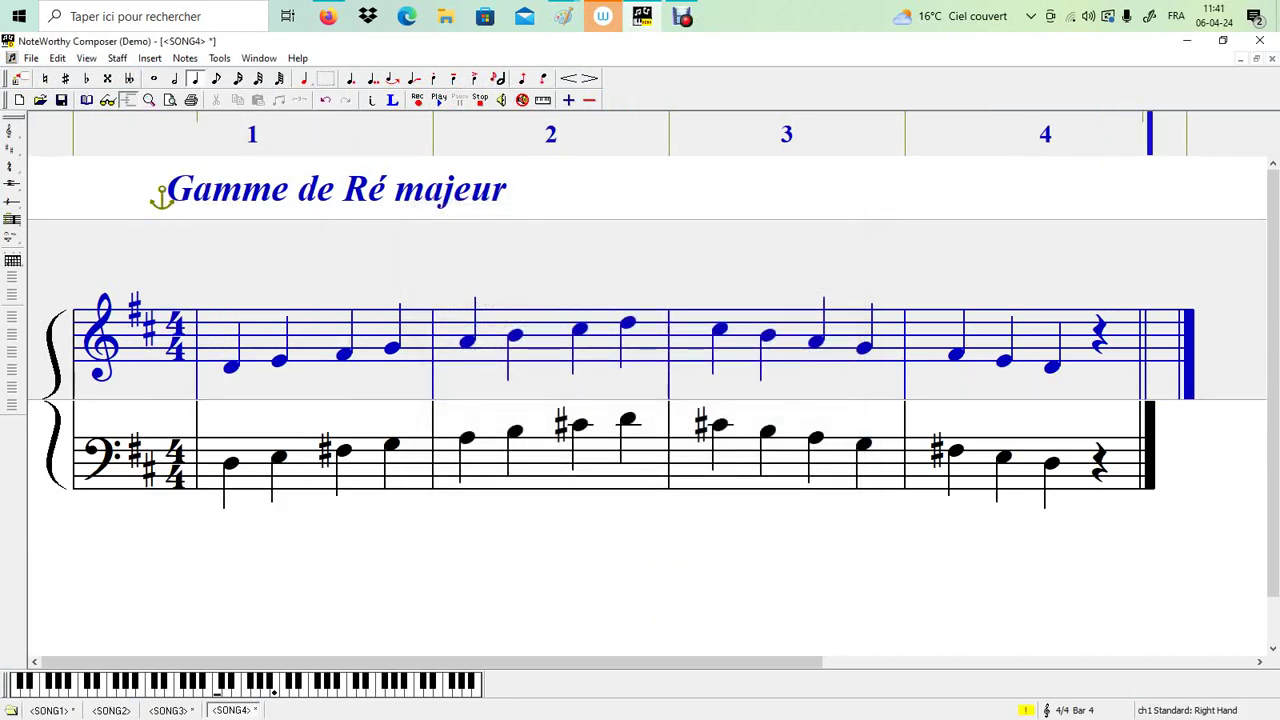
Add a matching Double bar line at the end of bar 4 in the bass staff.
key(ctrl+Down)
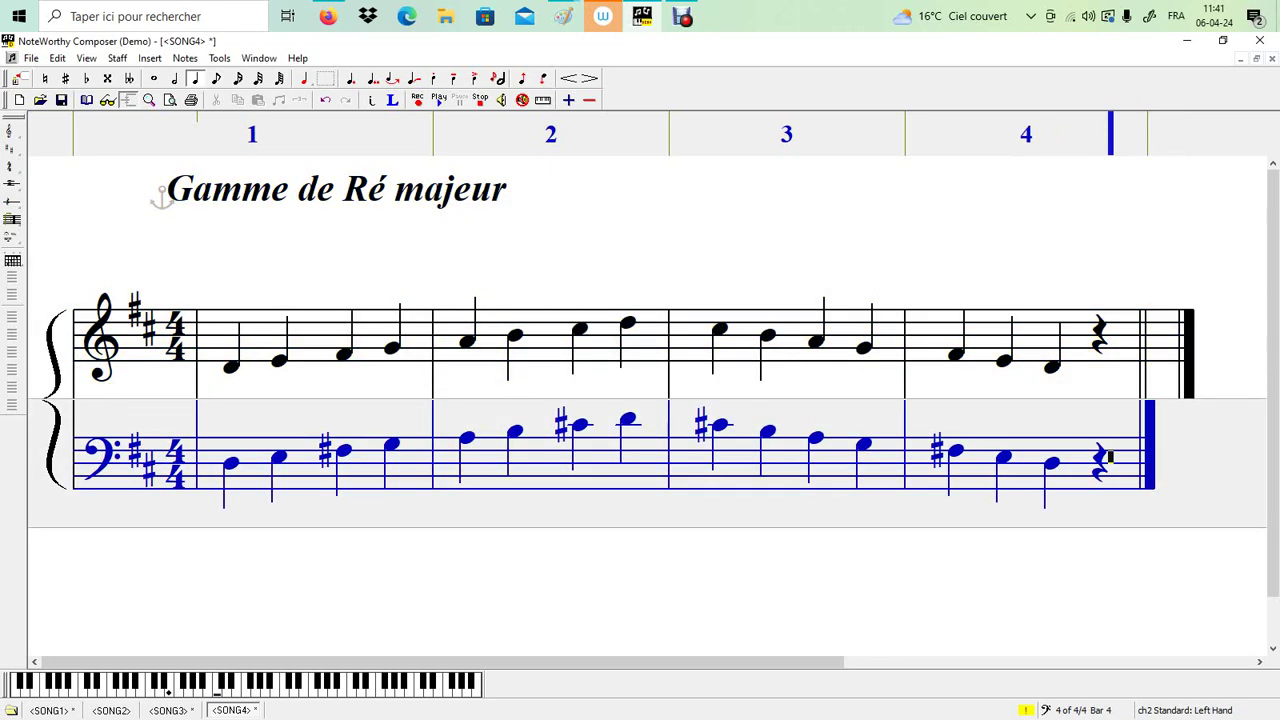
click(150, 58)
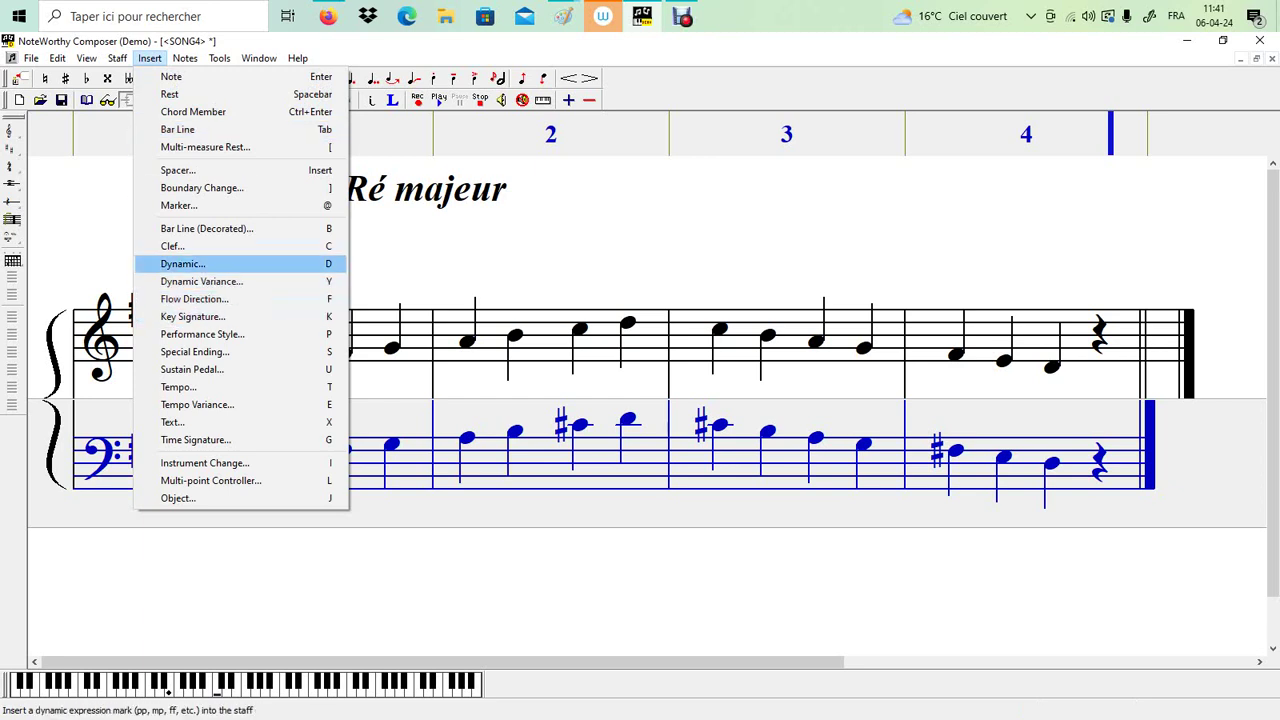
key(Up)
key(Up)
key(Return)
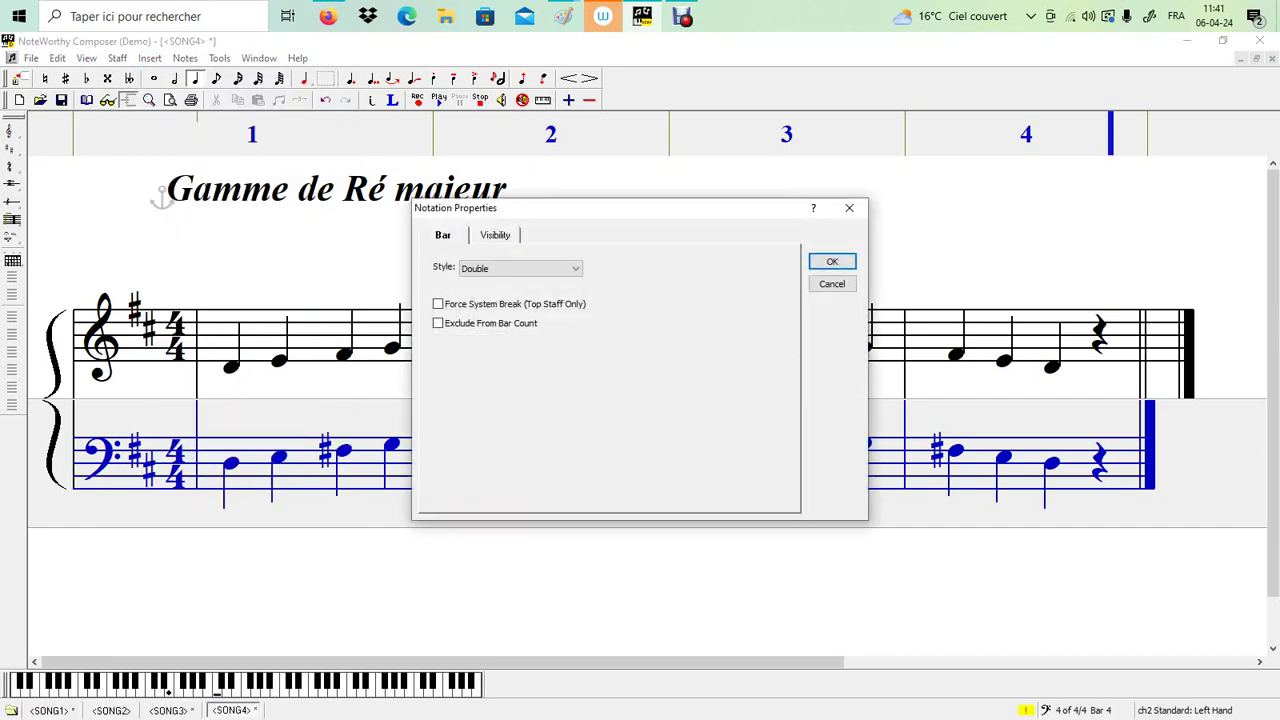
key(Return)
Enter the quarter-note chord Re, fa#, la as the first beat of bar 5 in the treble staff.
key(ctrl+Up)
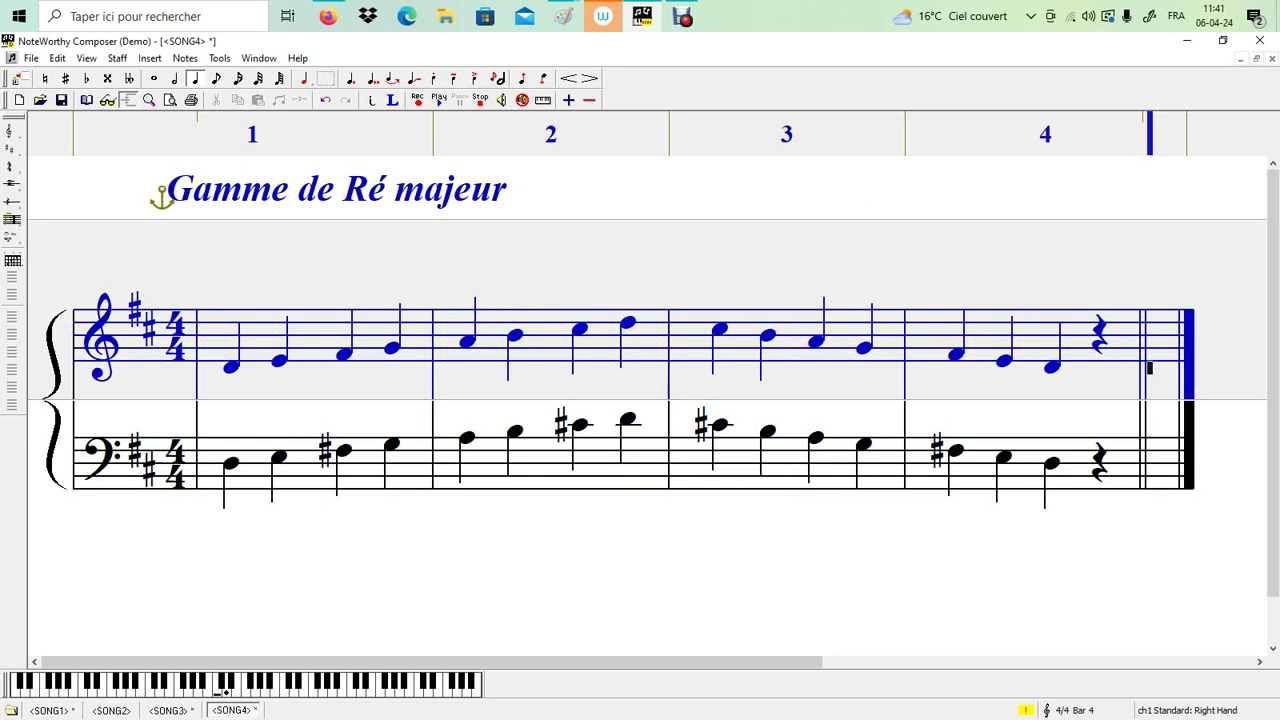
key(Return)
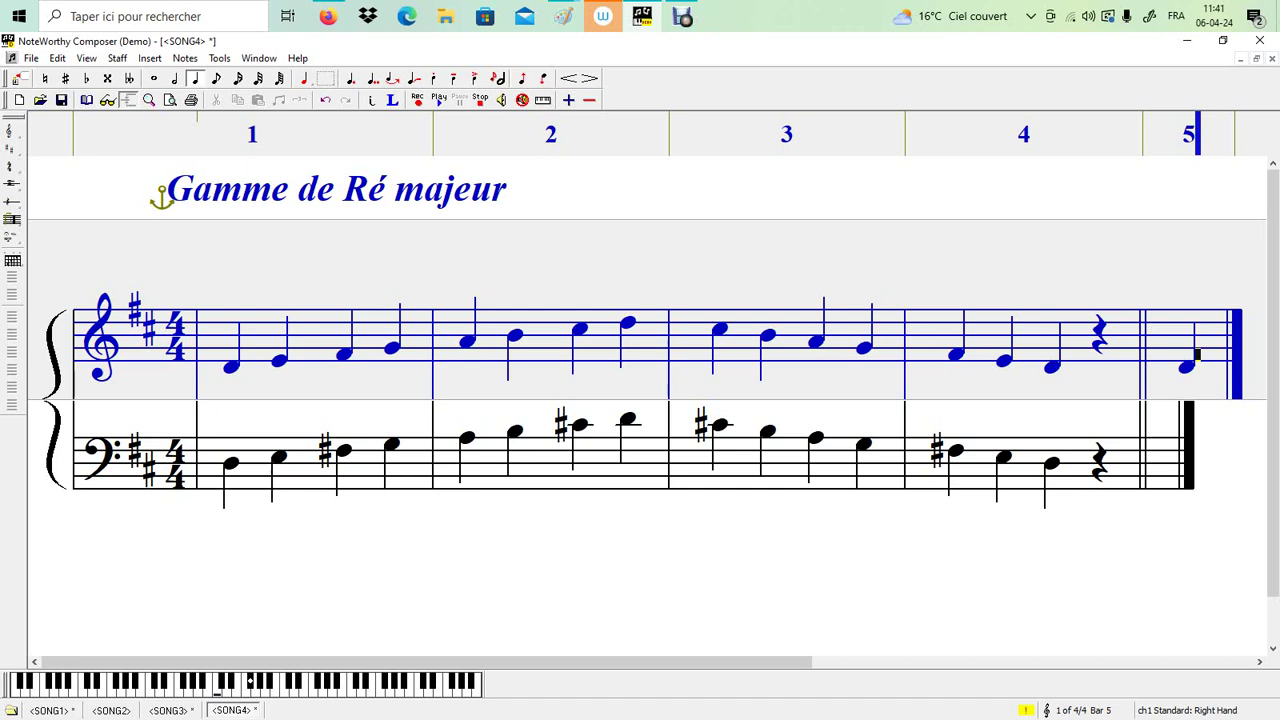
key(shift+Return)
key(Up)
key(Up)
key(shift+Return)
Enter the same Re, fa#, la quarter-note chord at the start of bar 5 in the bass staff.
key(Down)
key(Down)
key(Down)
key(Down)
key(Down)
key(Down)
key(Down)
key(Down)
key(Down)
key(Down)
key(Down)
key(ctrl+Down)
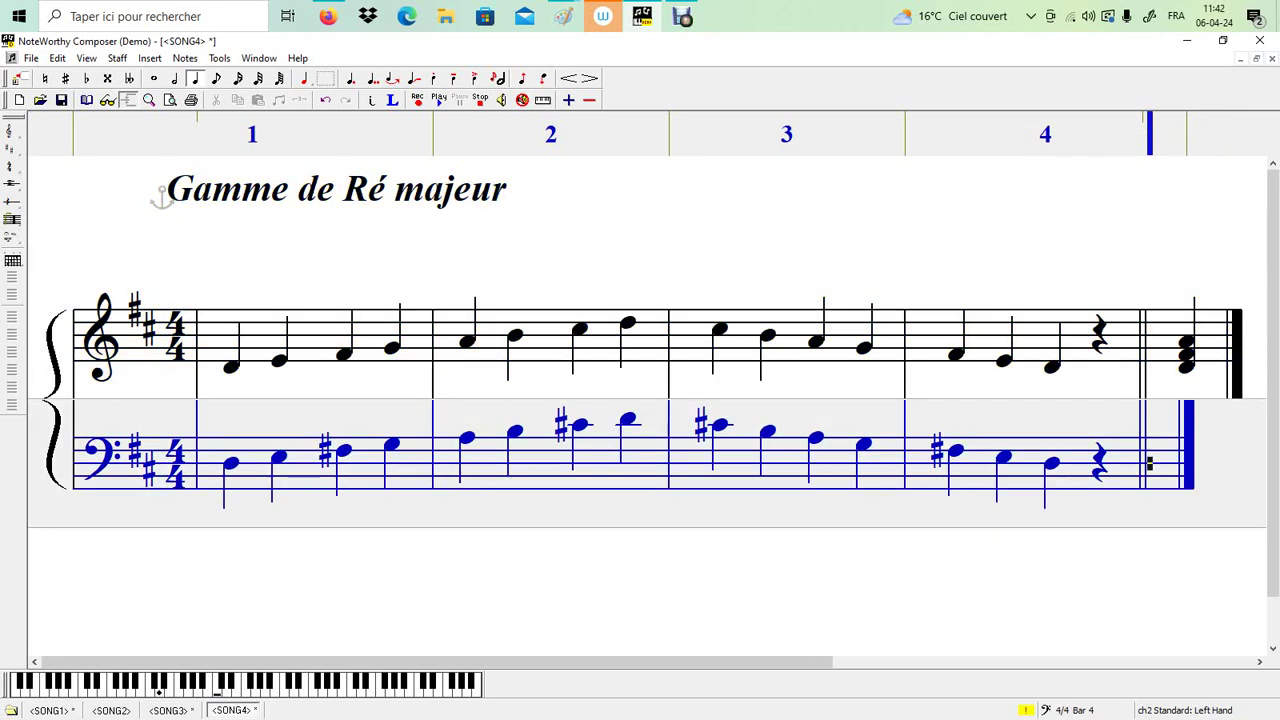
key(Return)
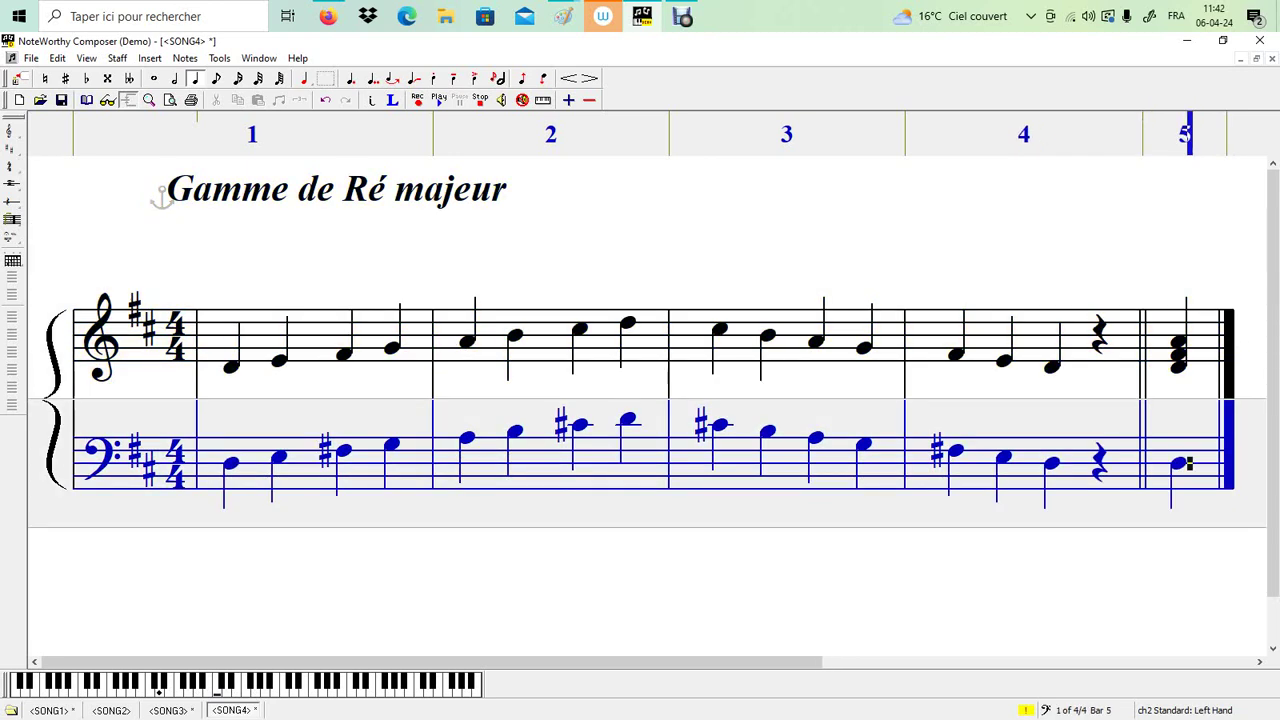
key(Up)
key(Up)
key(Up)
key(shift+Return)
key(shift+Return)
key(Up)
key(Up)
key(Up)
key(Up)
key(Up)
key(Up)
key(Up)
key(Up)
key(Up)
key(Up)
key(Up)
key(Up)
key(Up)
key(Down)
key(Down)
scroll(640, 400, right, 3)
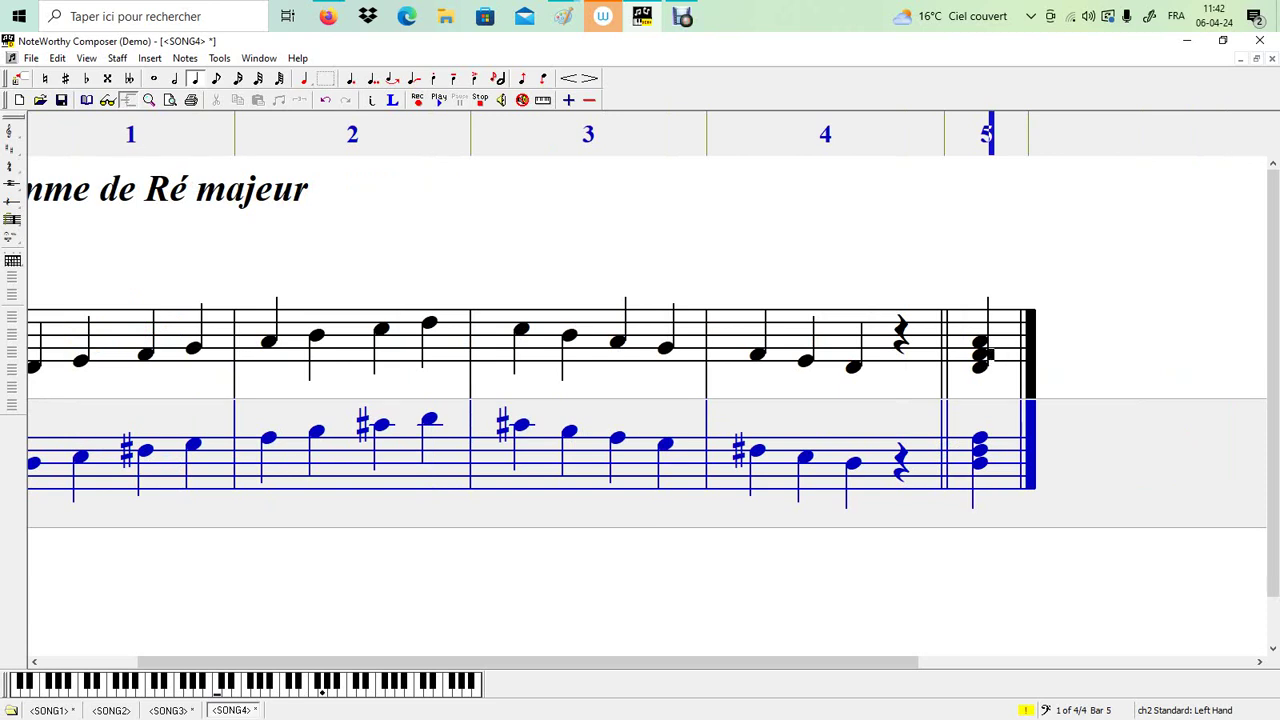
key(Return)
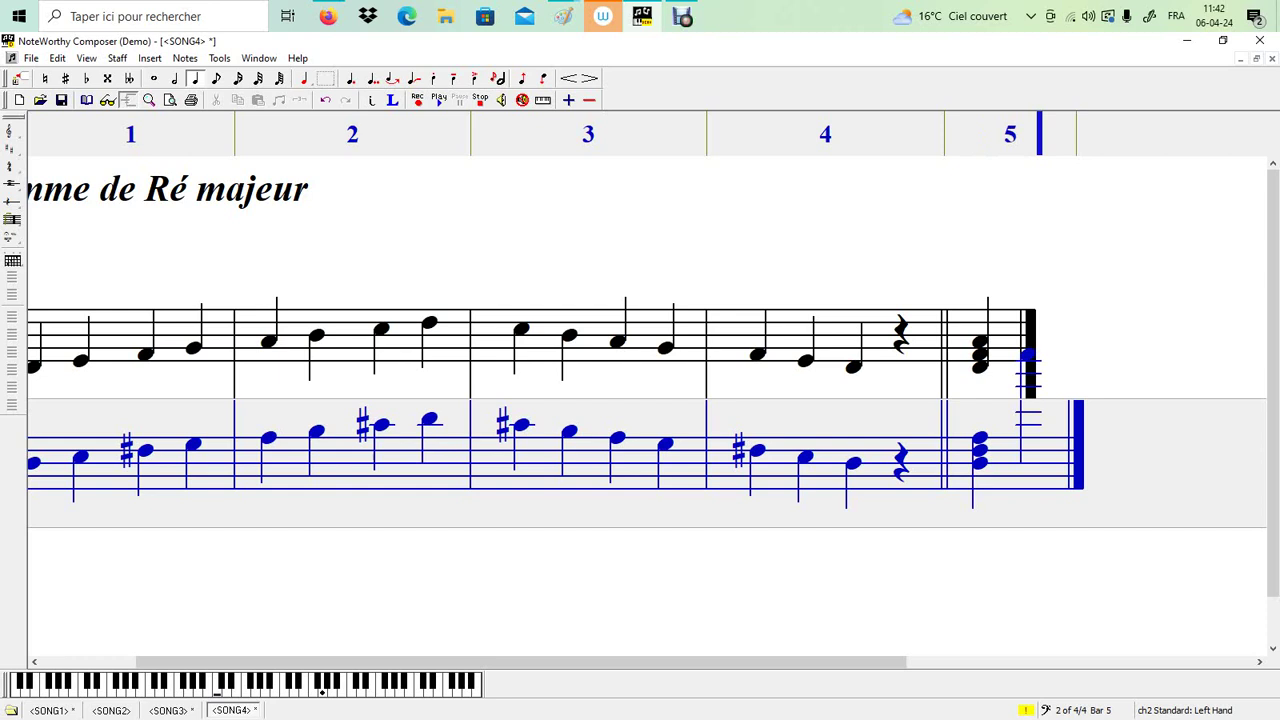
key(BackSpace)
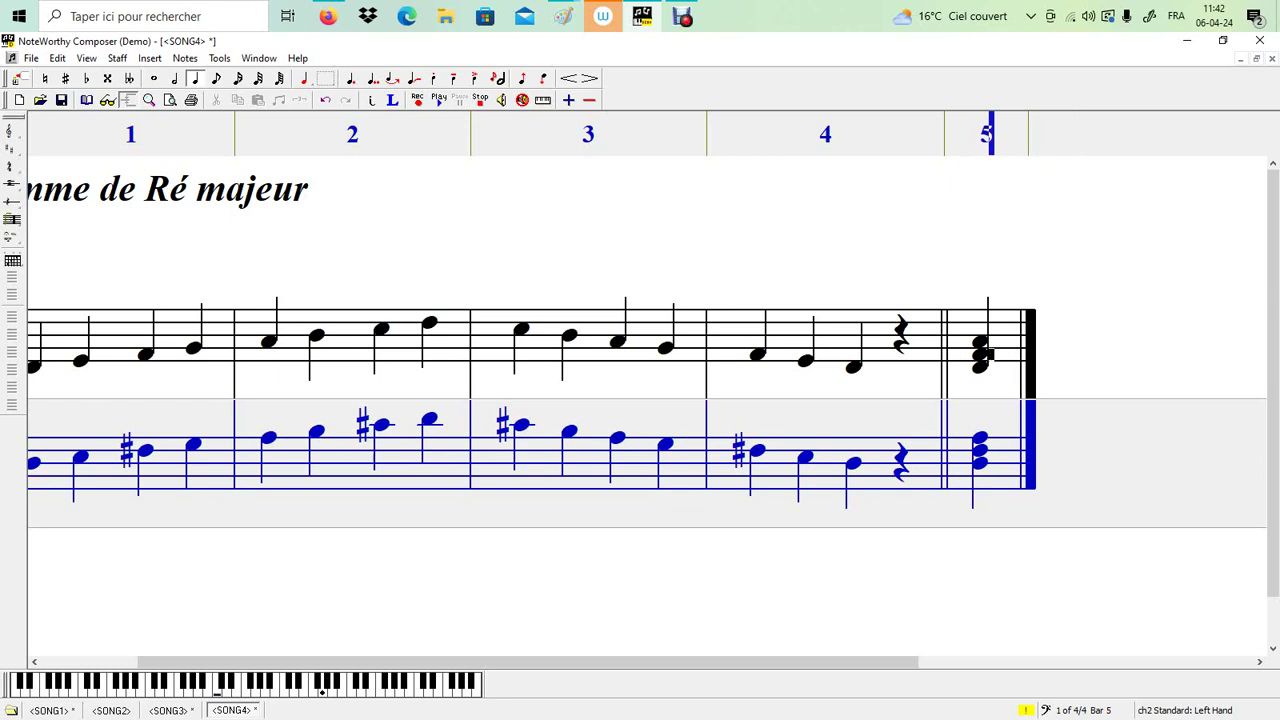
Add the first-inversion chord fa#, la, Re as the second quarter-note beat of bar 5 in the treble staff.
click(991, 412)
key(ctrl+Up)
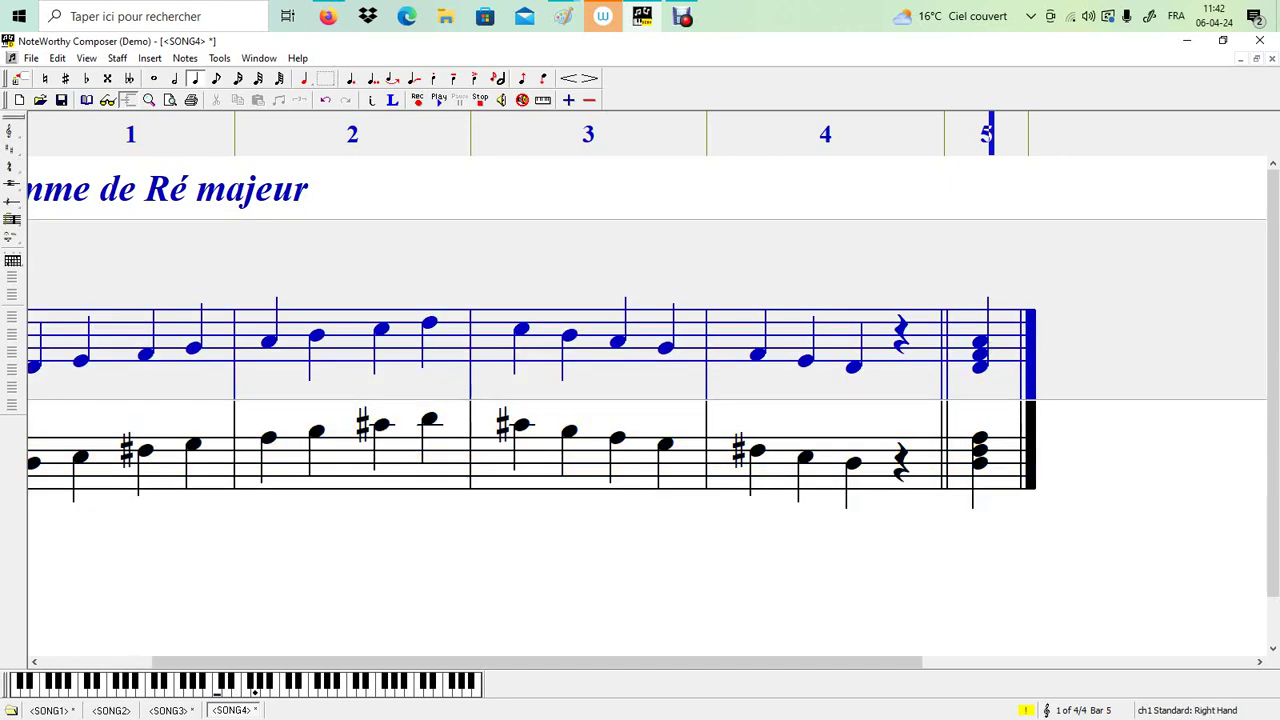
key(Down)
key(Return)
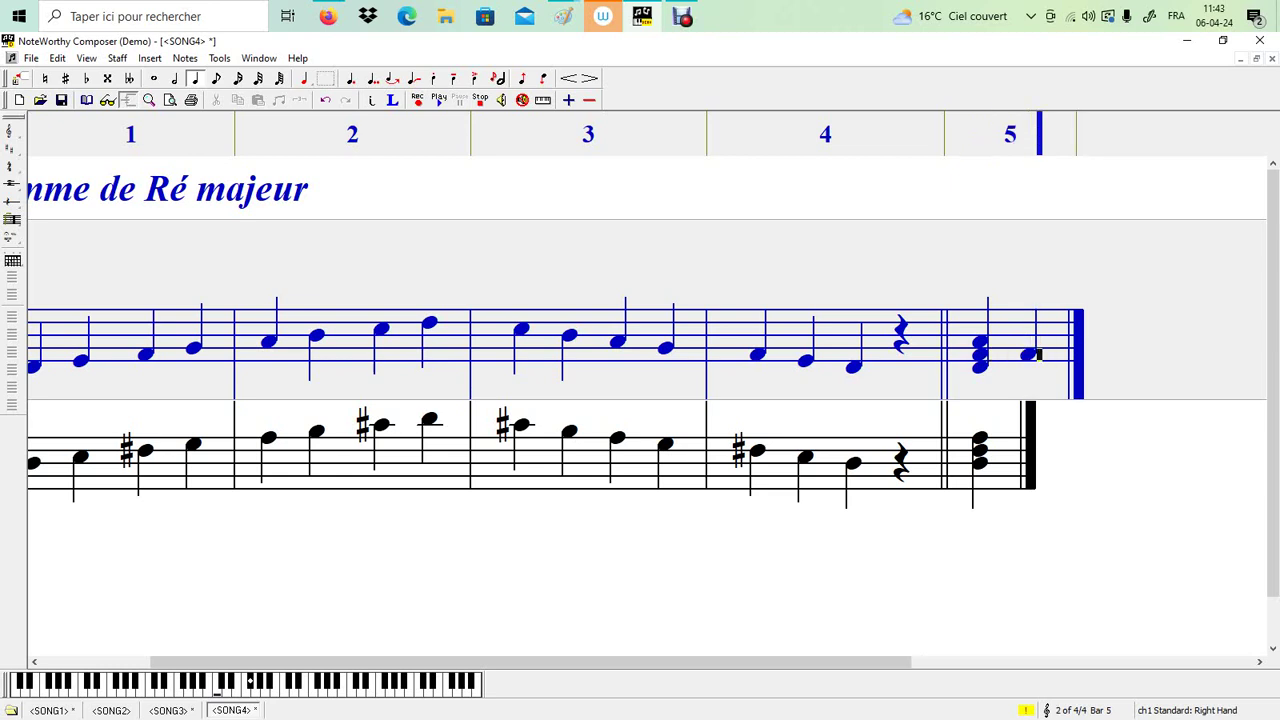
key(Up)
key(Up)
key(shift+Return)
key(Up)
key(Up)
key(Up)
key(Up)
key(shift+Return)
Add the first-inversion chord fa#, la, Re on the second beat of bar 5 in the bass staff.
key(ctrl+Down)
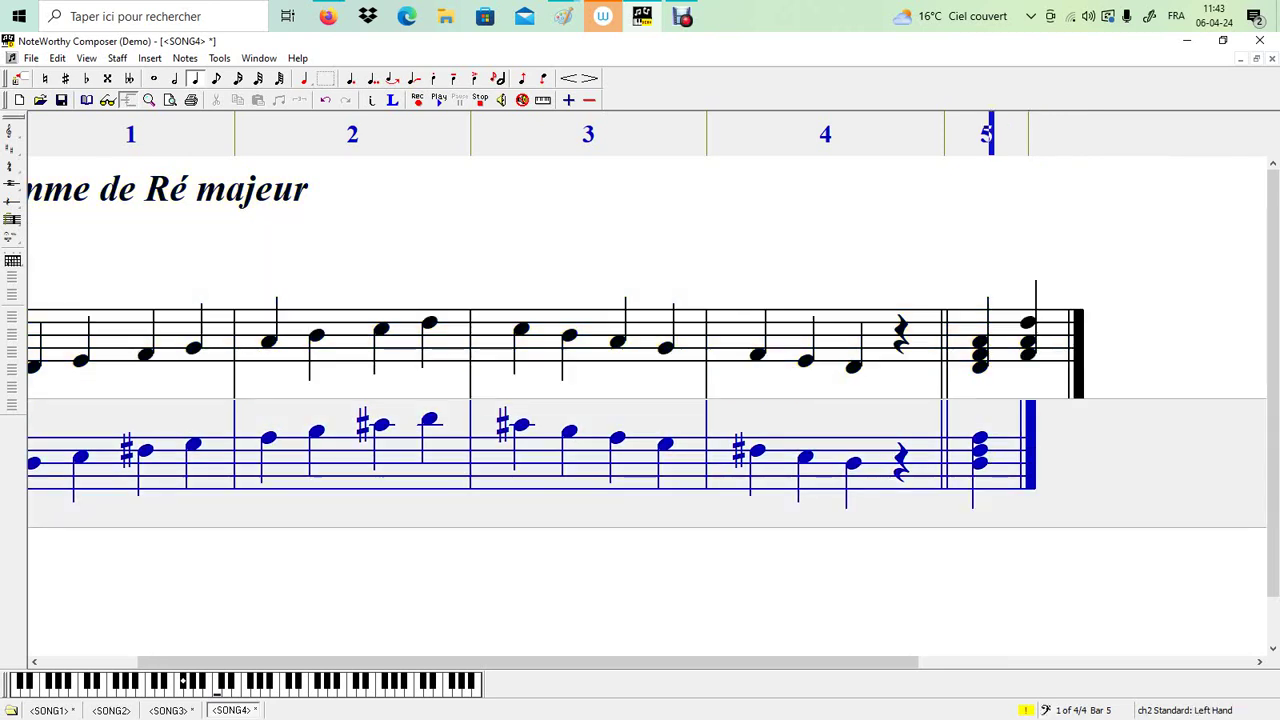
key(Return)
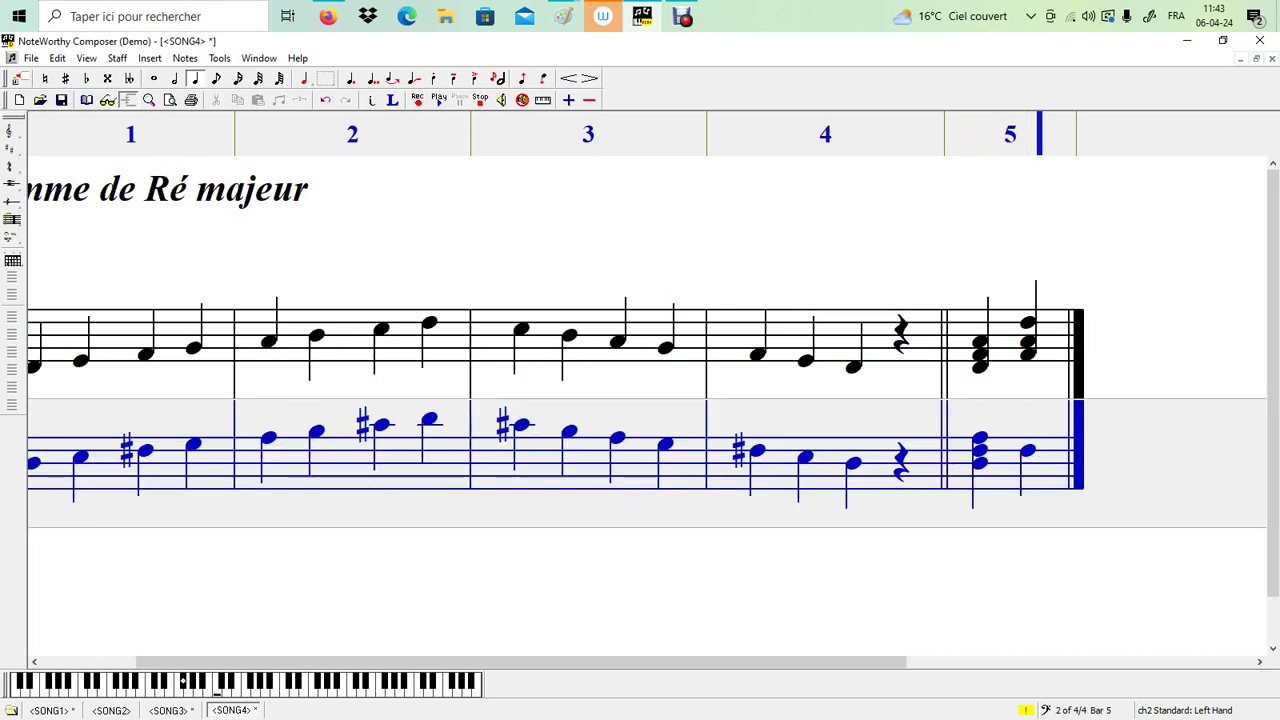
key(Up)
key(Up)
key(Return)
key(BackSpace)
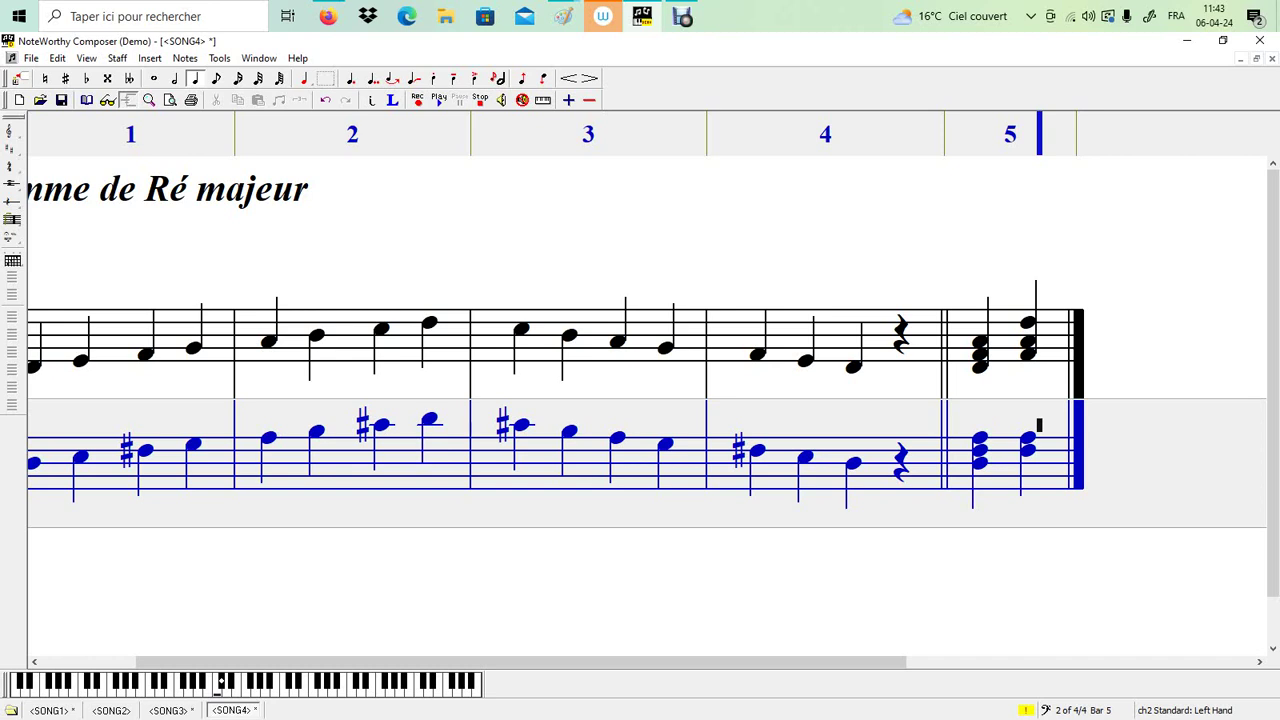
key(Down)
key(Up)
key(Up)
key(ctrl+Return)
key(shift+Left)
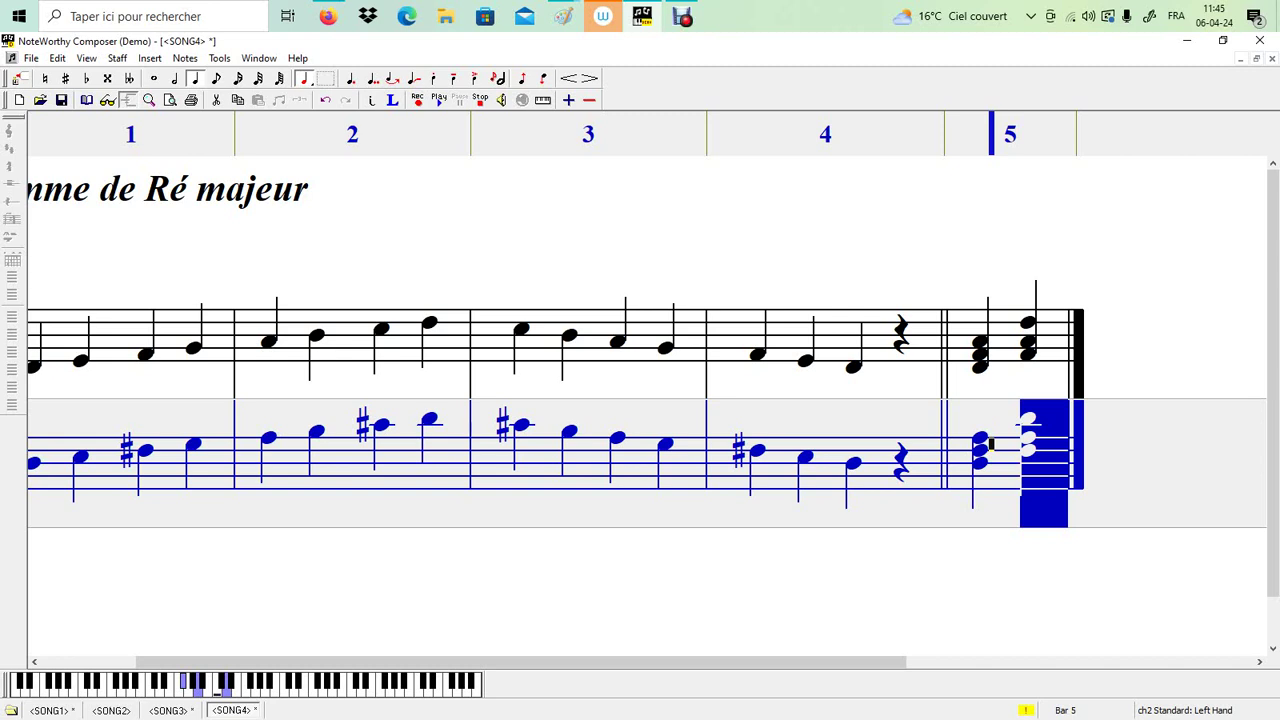
Add the second-inversion chord la, Re, fa# as the third quarter-note beat of bar 5 in the treble staff.
key(ctrl+Up)
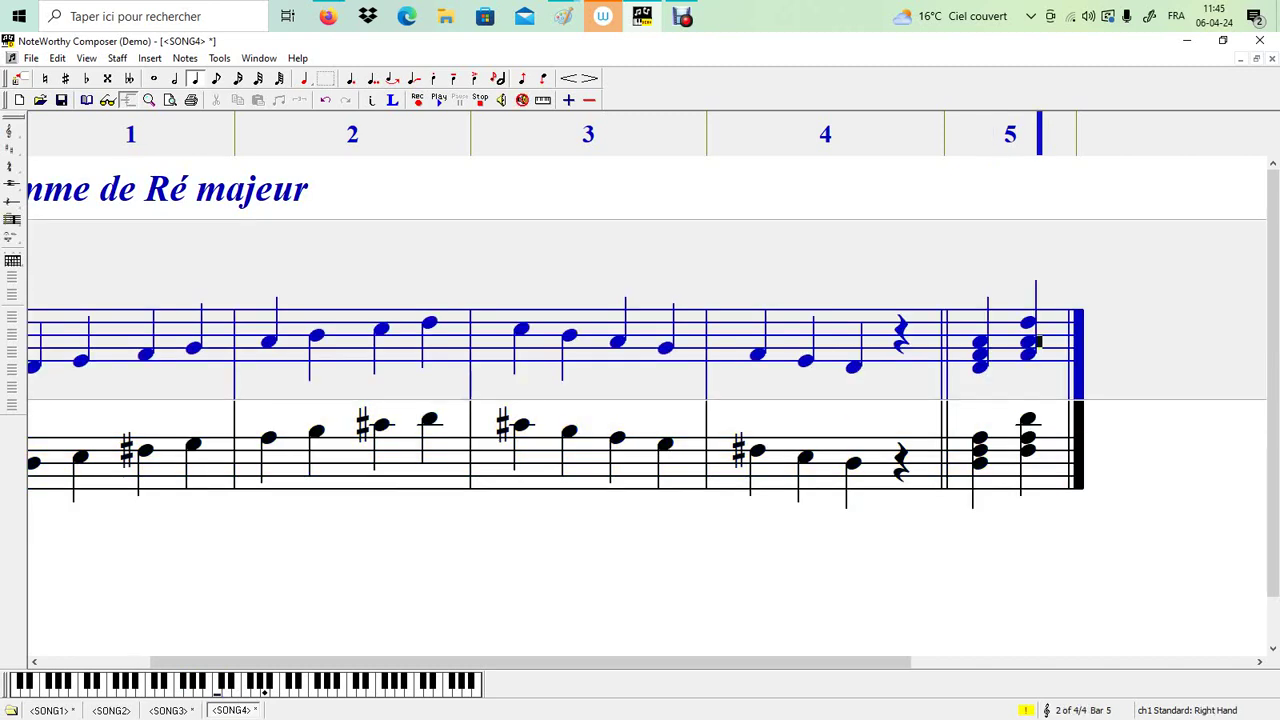
key(Return)
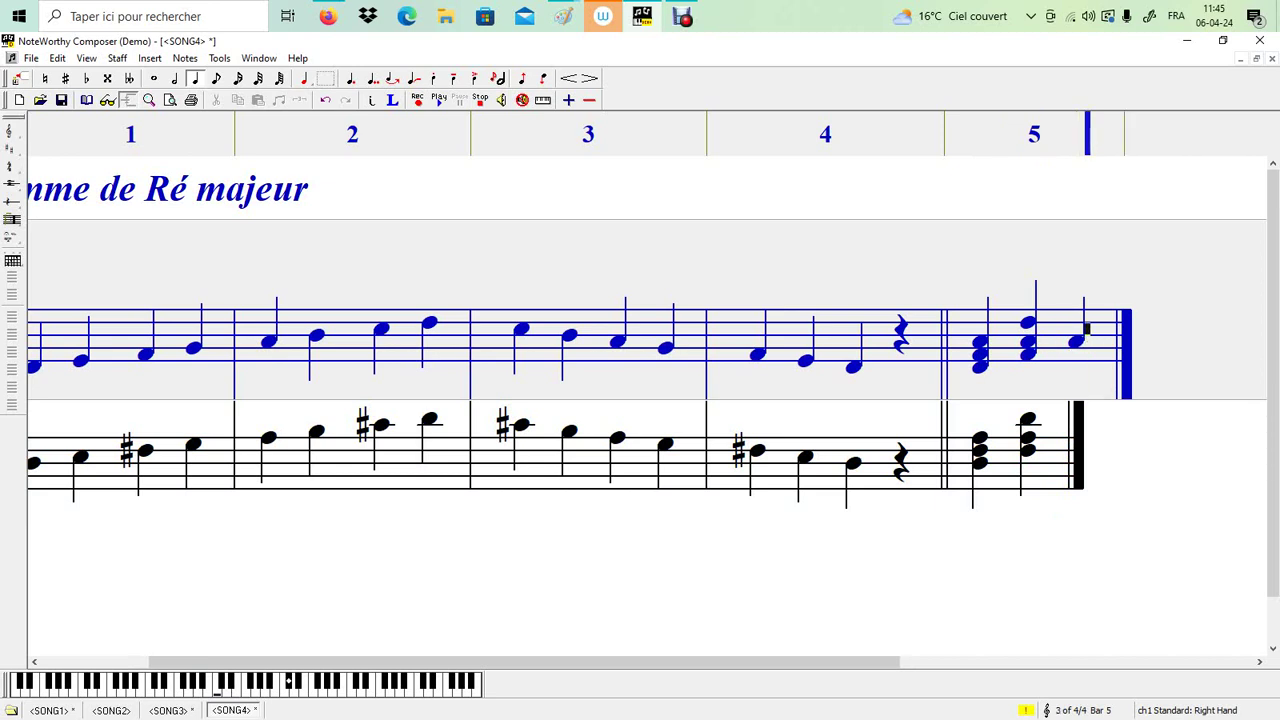
key(ctrl+Return)
key(ctrl+Return)
key(Down)
key(Down)
key(Down)
key(Down)
key(Down)
key(Down)
key(ctrl+Down)
key(Left)
key(Left)
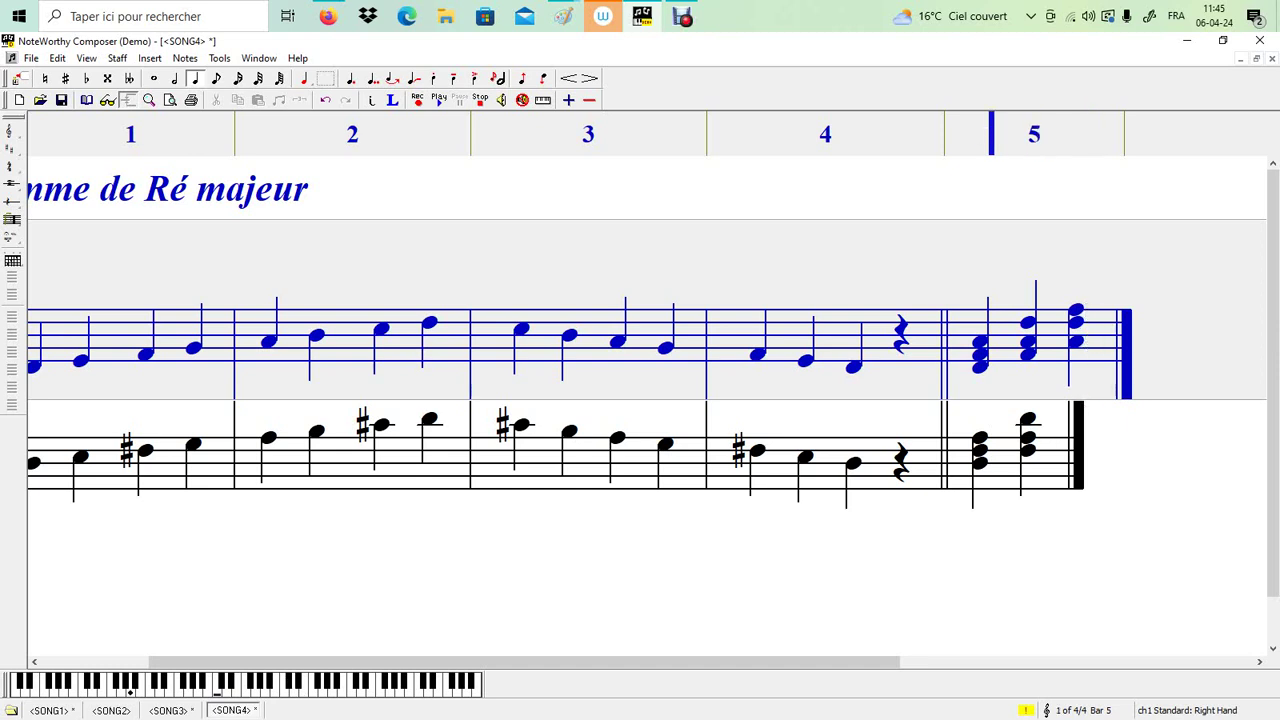
key(Down)
key(Down)
key(Right)
key(Right)
key(Down)
key(Down)
key(Down)
key(Down)
key(Up)
key(Up)
key(Up)
key(Up)
Add the second-inversion chord la, Re, fa# on the third beat of bar 5 in the bass staff.
key(ctrl+Down)
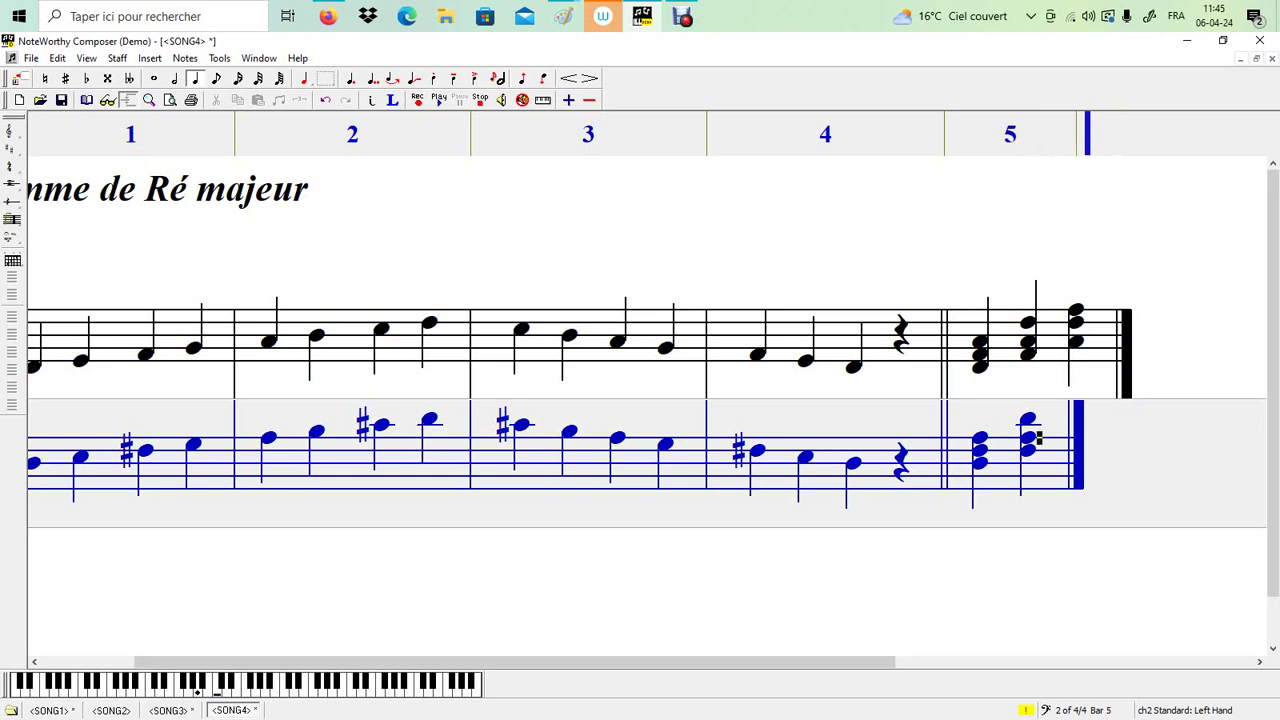
key(Return)
key(Up)
key(Up)
key(Up)
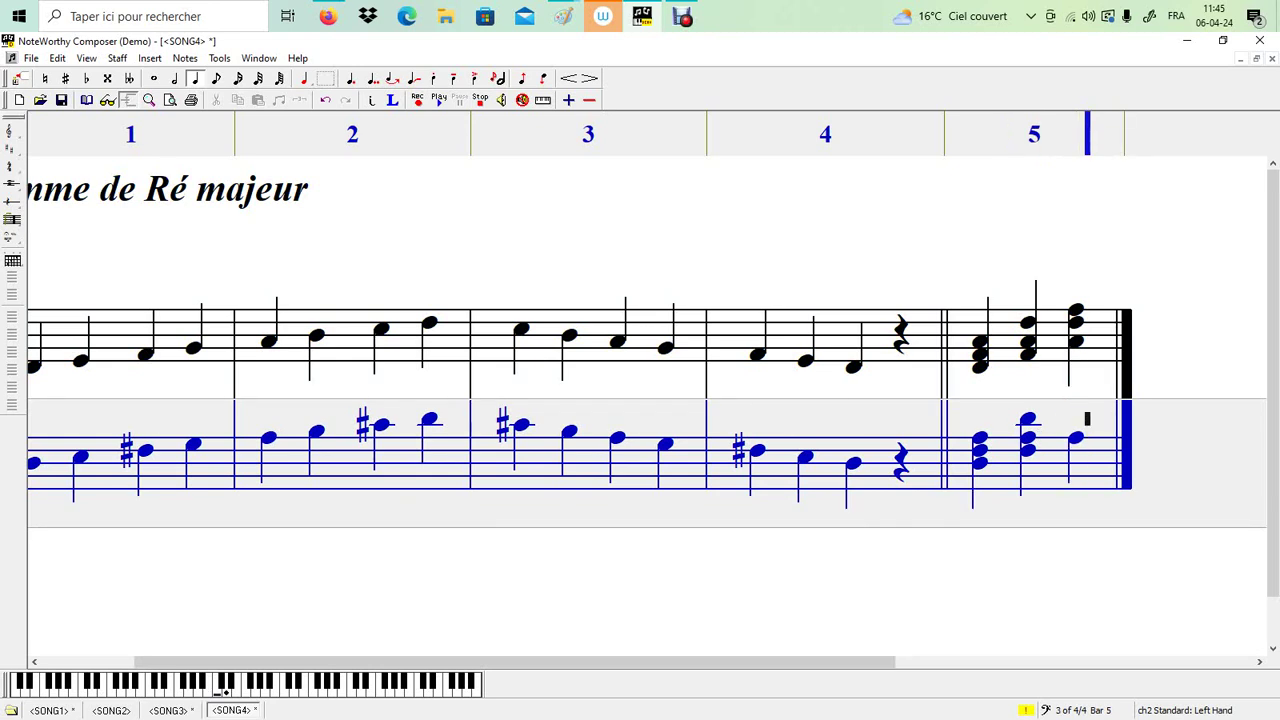
key(ctrl+Return)
key(Up)
key(ctrl+Return)
Examine the whole Ré majeur score, including the scale notes and the bar 5 chords on both staves.
scroll(640, 400, left, 3)
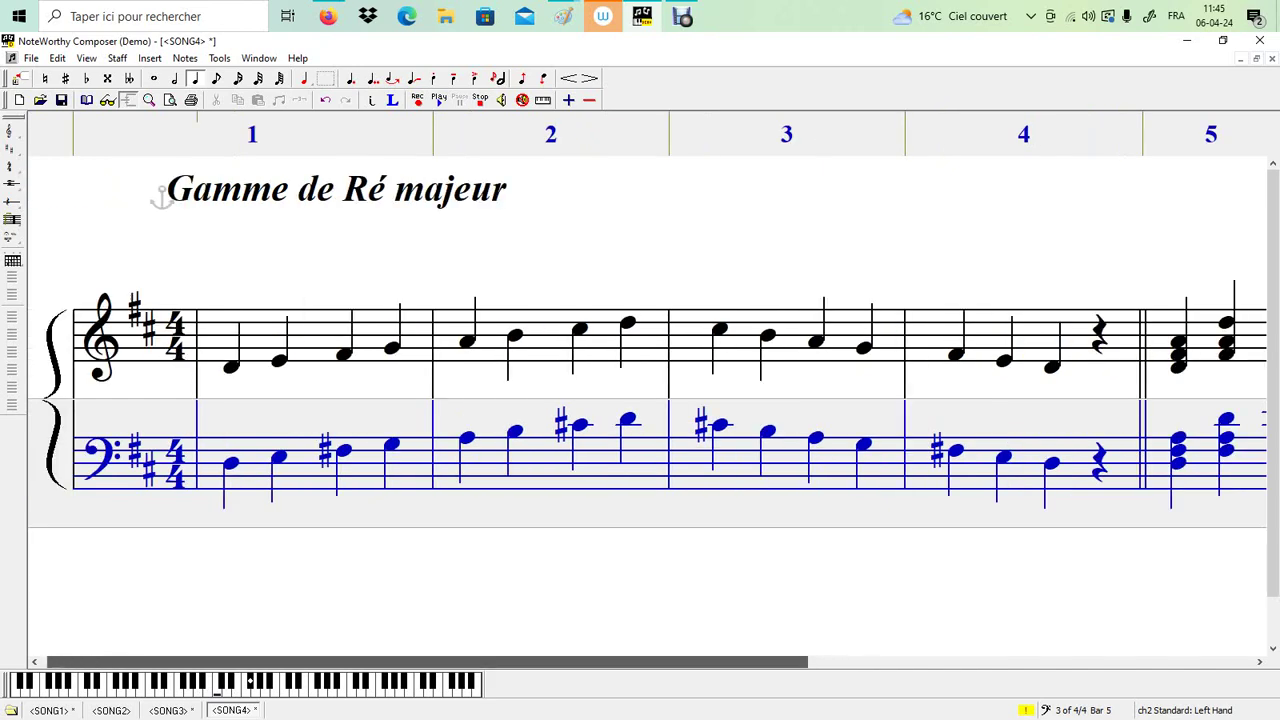
scroll(640, 400, down, 3)
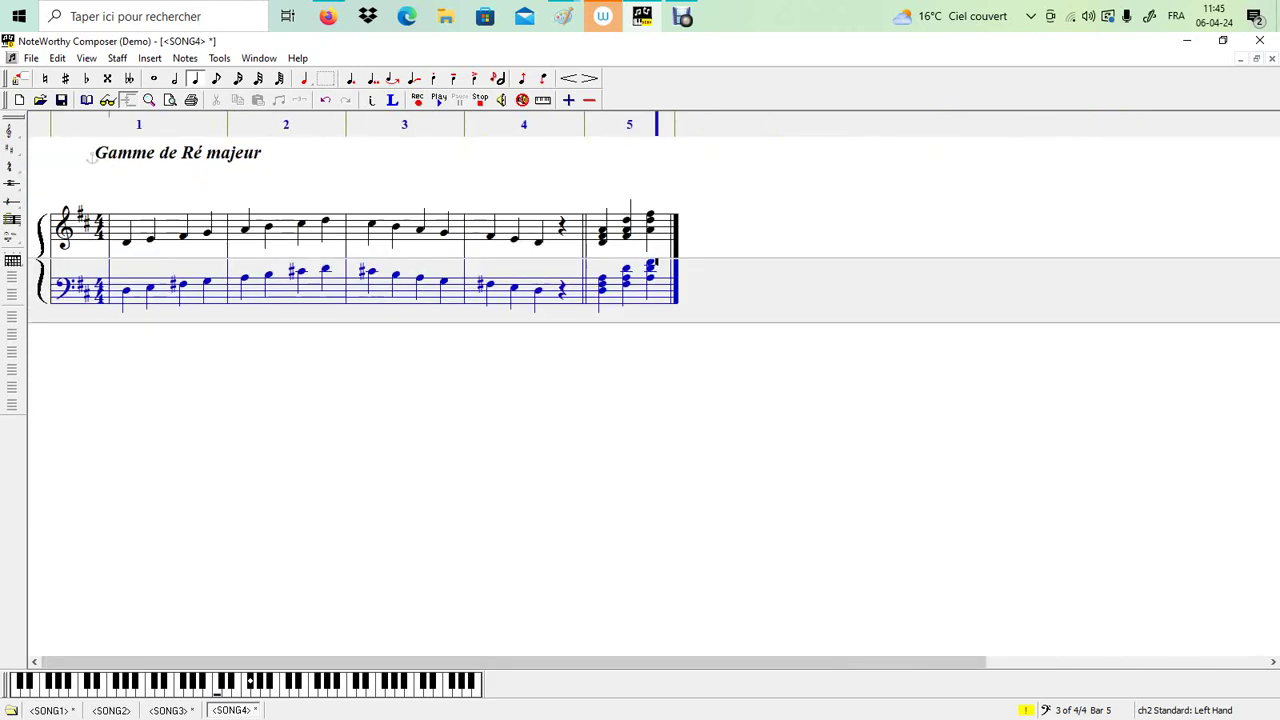
scroll(640, 400, up, 1)
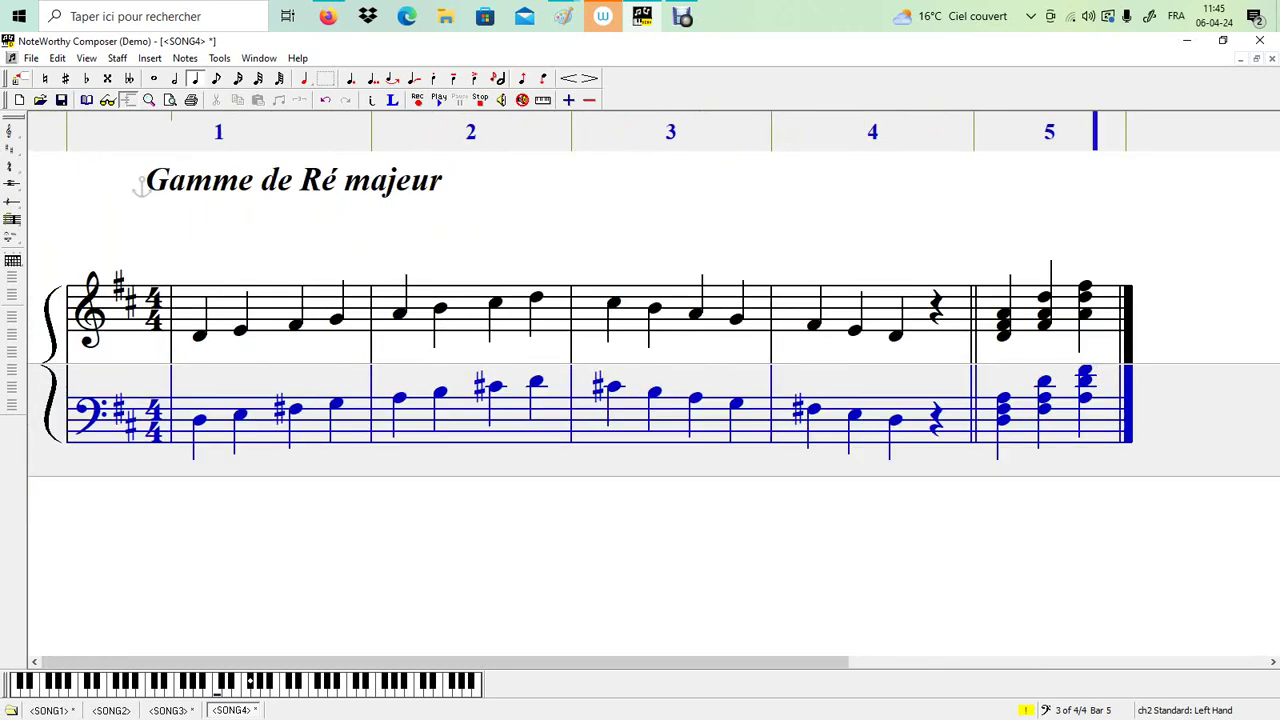
scroll(640, 400, up, 2)
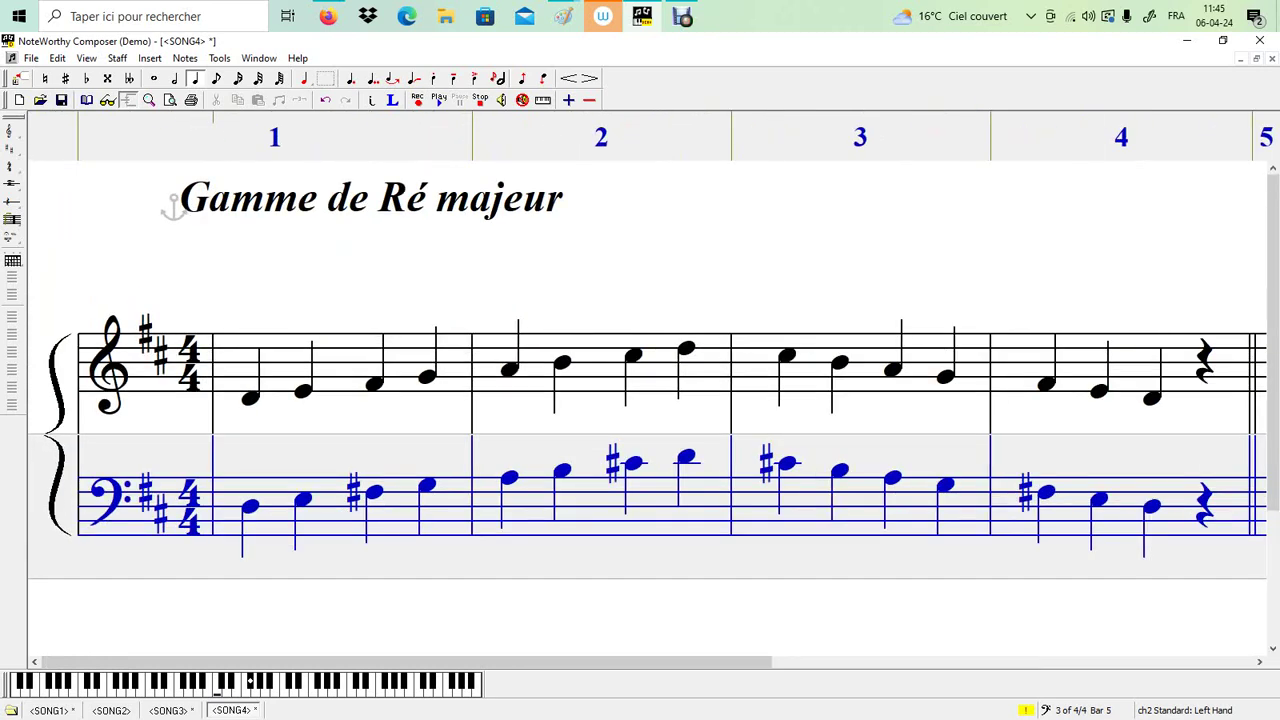
scroll(640, 400, down, 2)
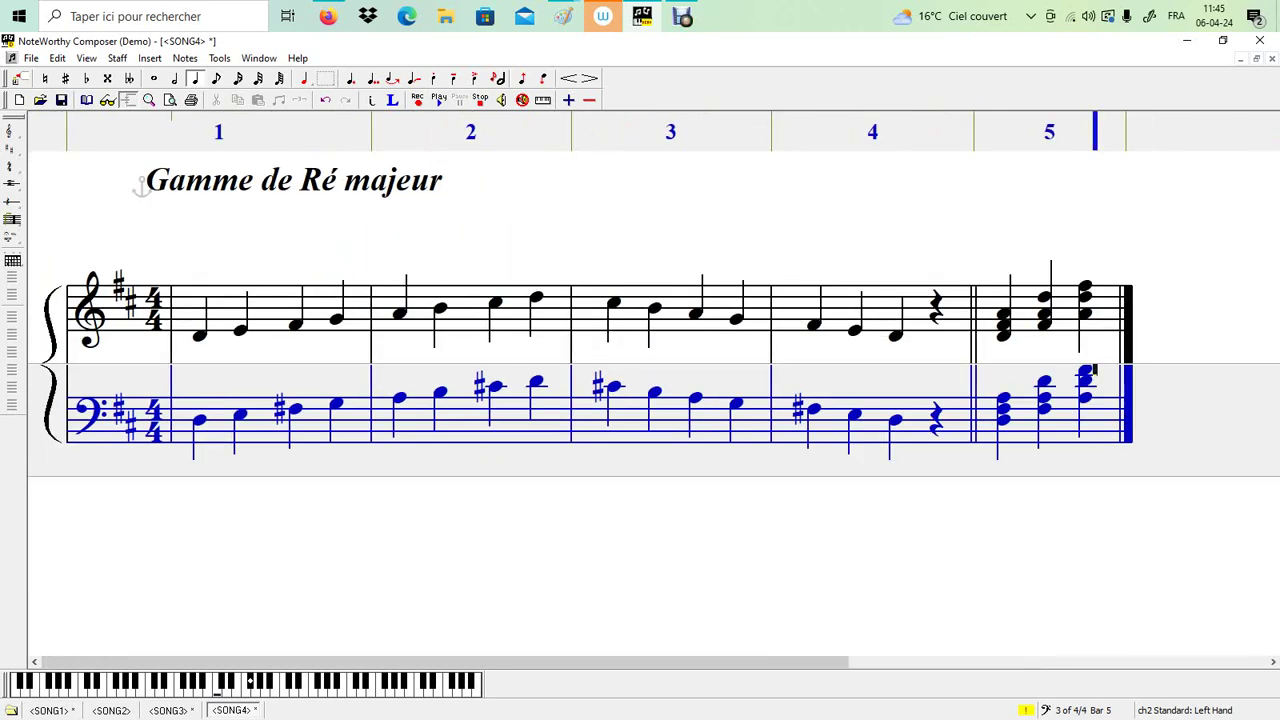
scroll(640, 400, up, 1)
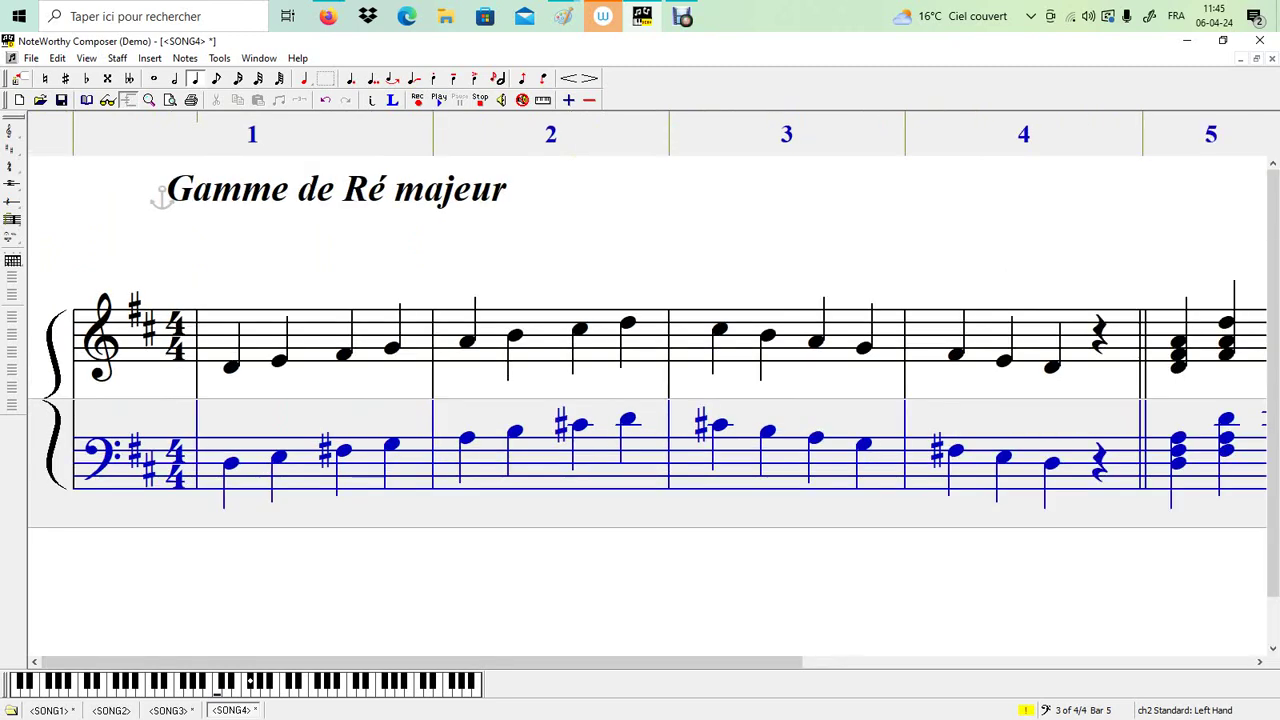
scroll(640, 400, down, 1)
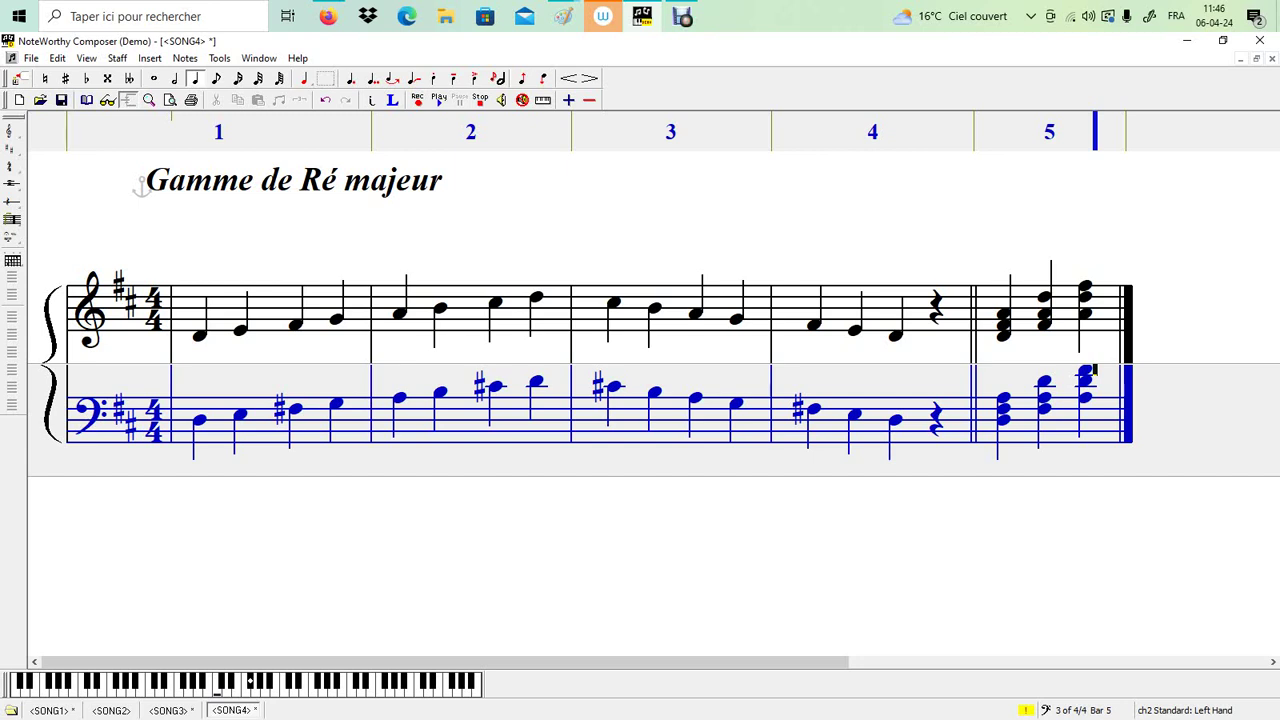
click(905, 305)
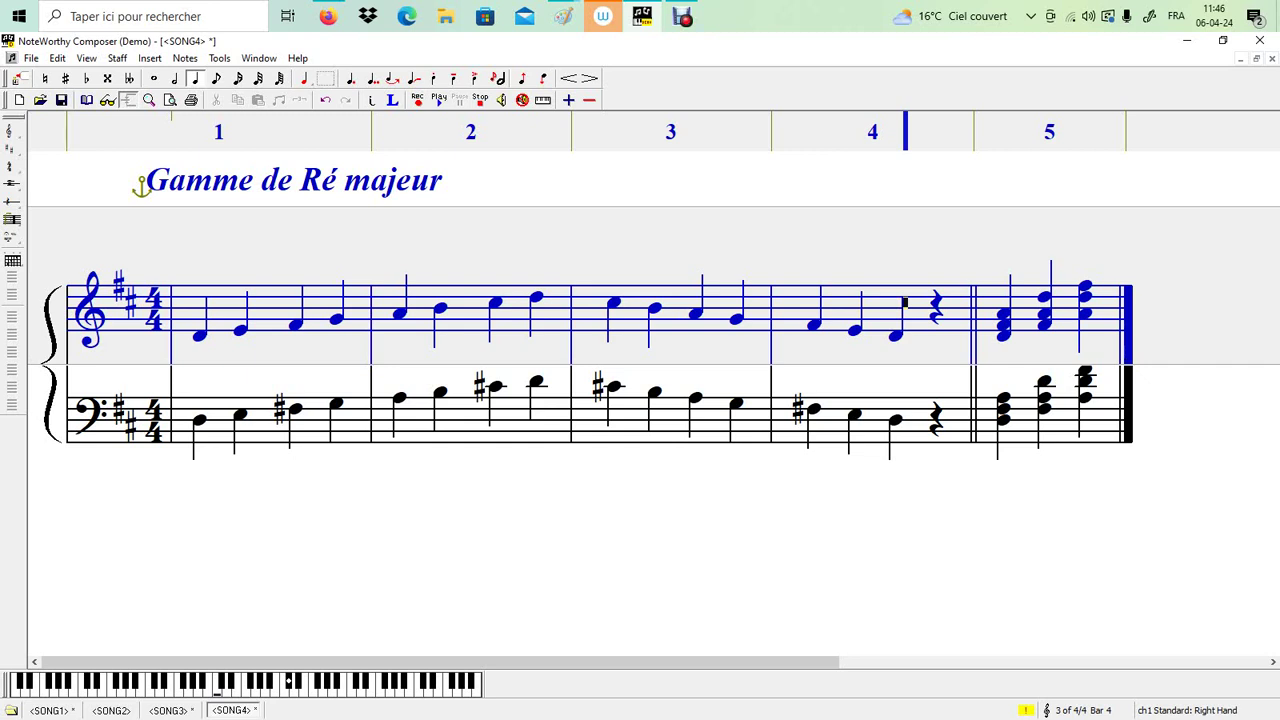
click(1013, 410)
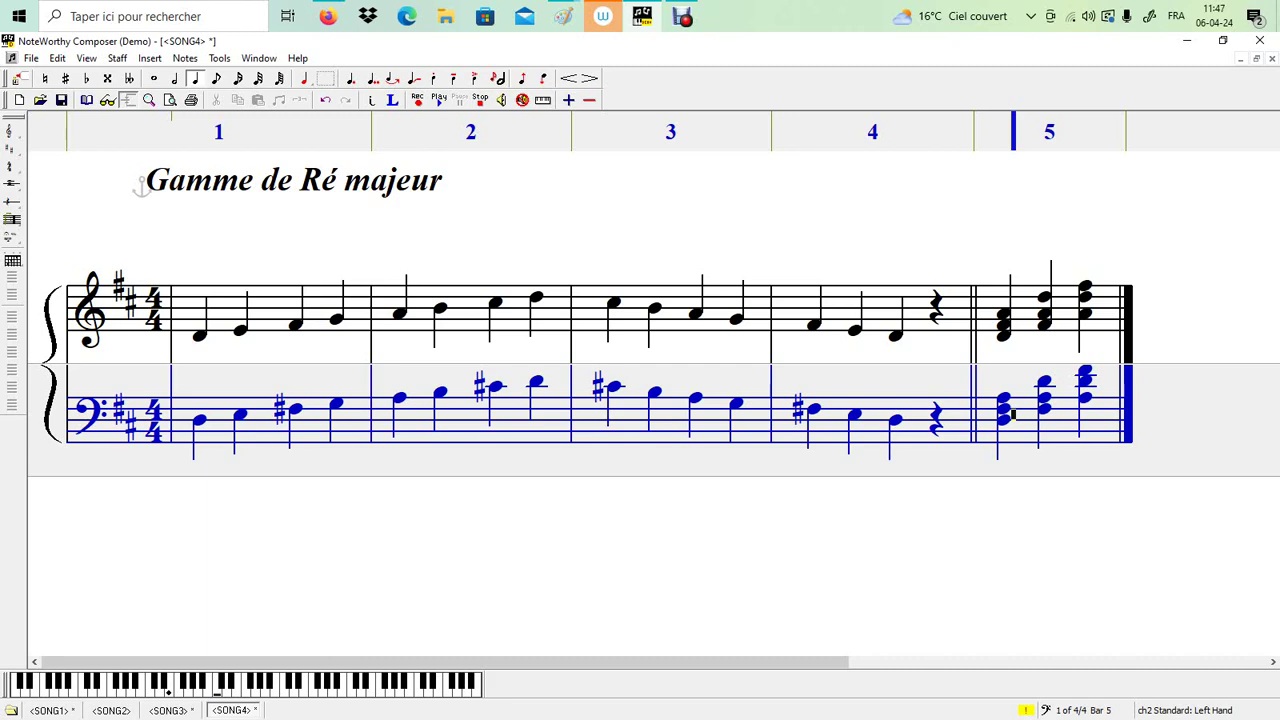
scroll(640, 360, down, 1)
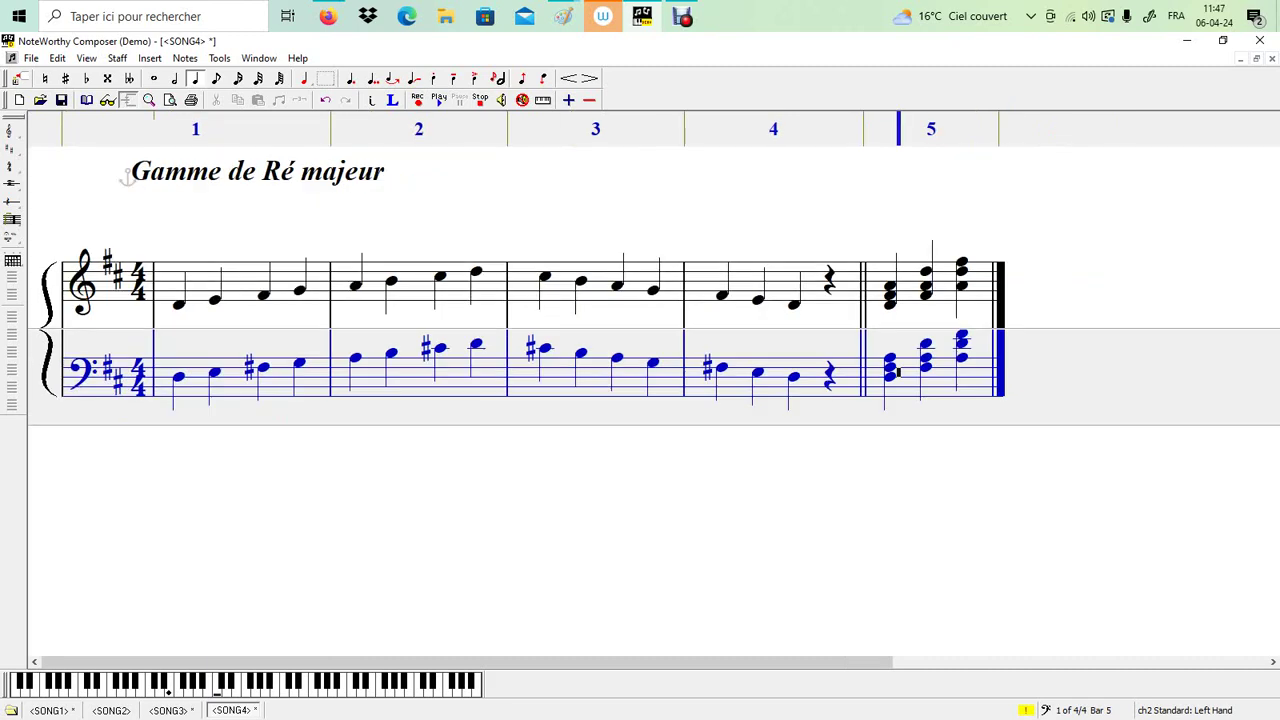
key(Left)
key(Left)
scroll(640, 360, up, 2)
scroll(640, 360, down, 1)
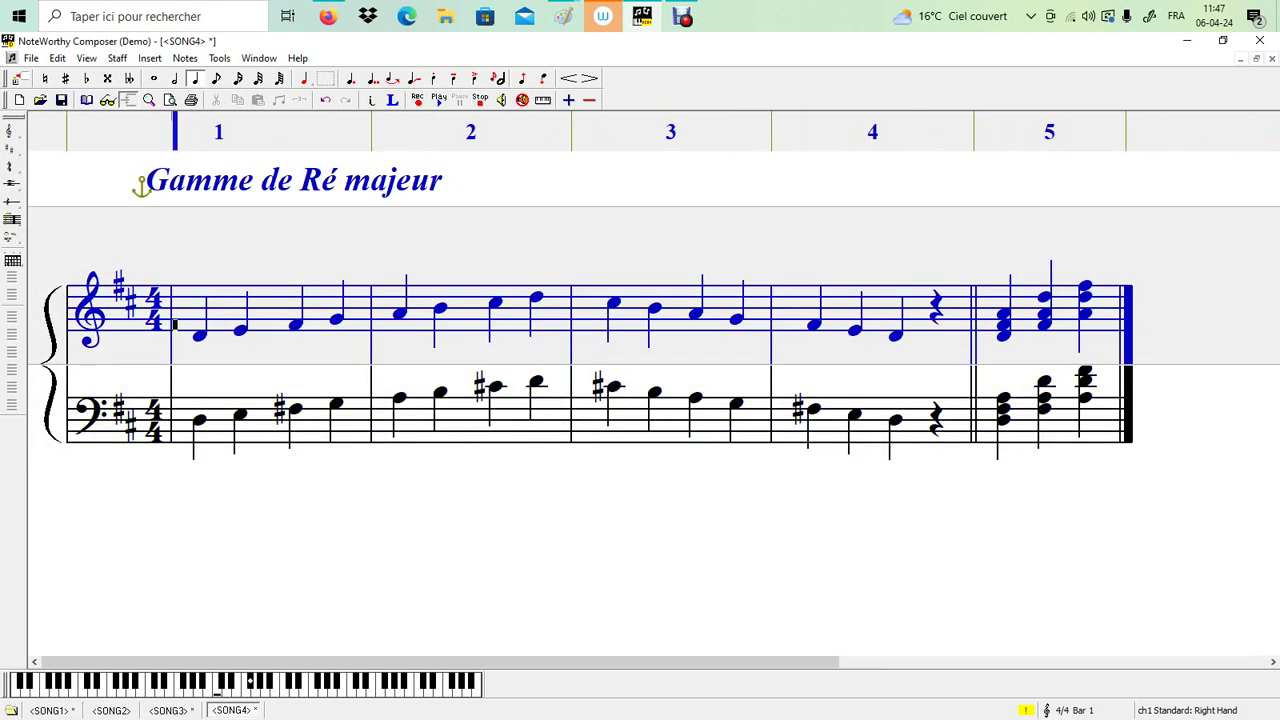
Highlight the D major scale notes in bars 1 to 4 of the treble staff, up to the final Re, and clear the selection.
click(176, 320)
key(shift+Right)
key(shift+Right)
key(shift+Right)
key(shift+Right)
key(shift+Right)
key(shift+Right)
key(shift+Right)
key(shift+Right)
key(shift+Right)
key(shift+Right)
key(shift+Right)
key(shift+Right)
key(shift+Right)
key(shift+Right)
key(shift+Right)
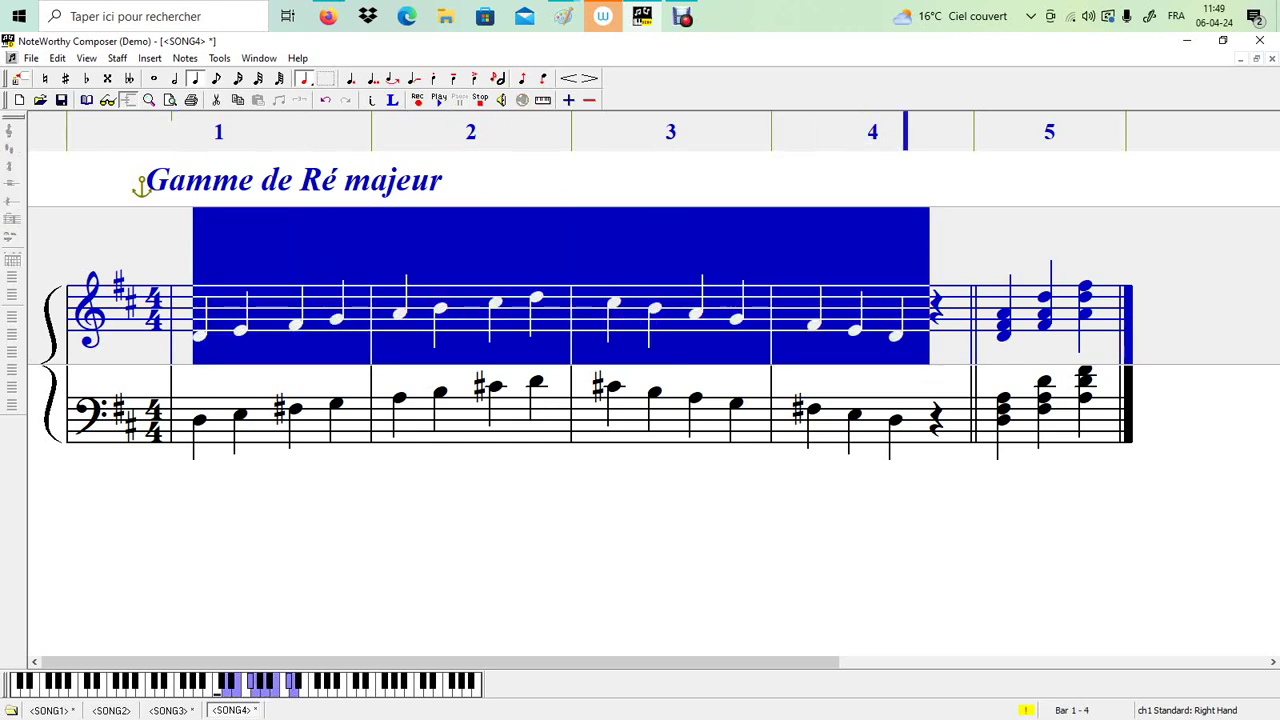
click(375, 190)
drag(489, 213, 375, 213)
click(506, 497)
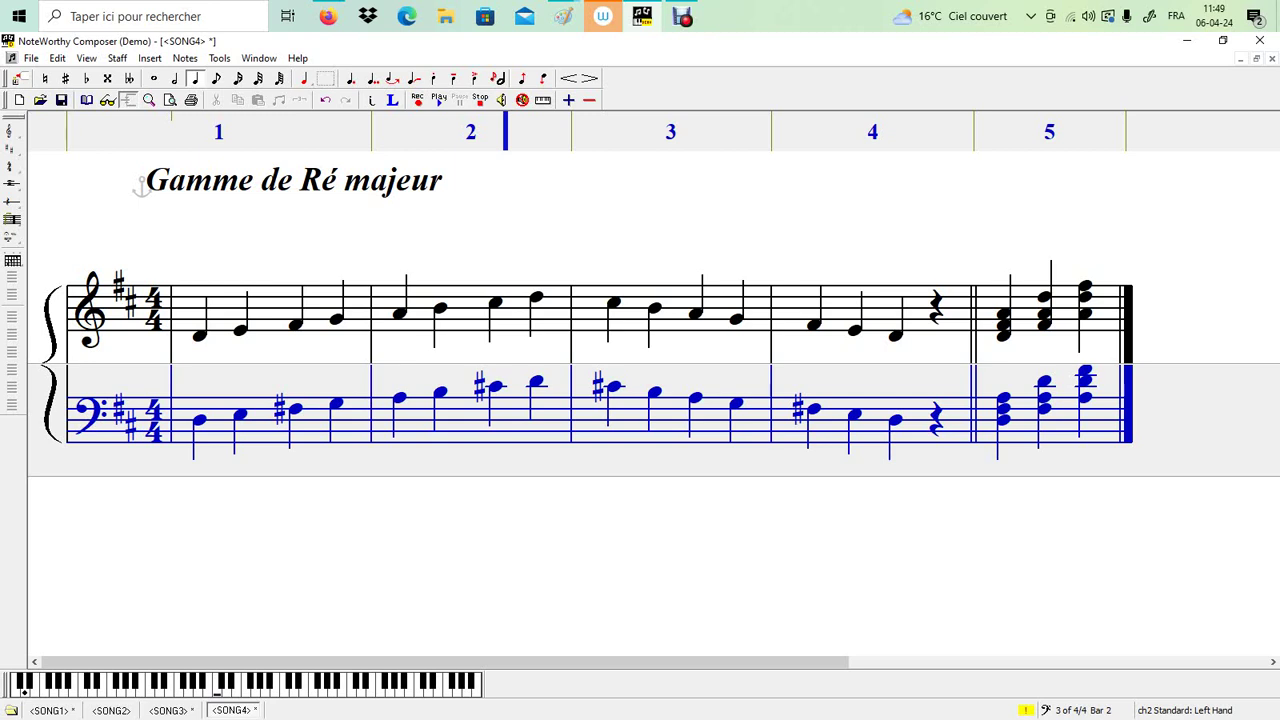
key(k)
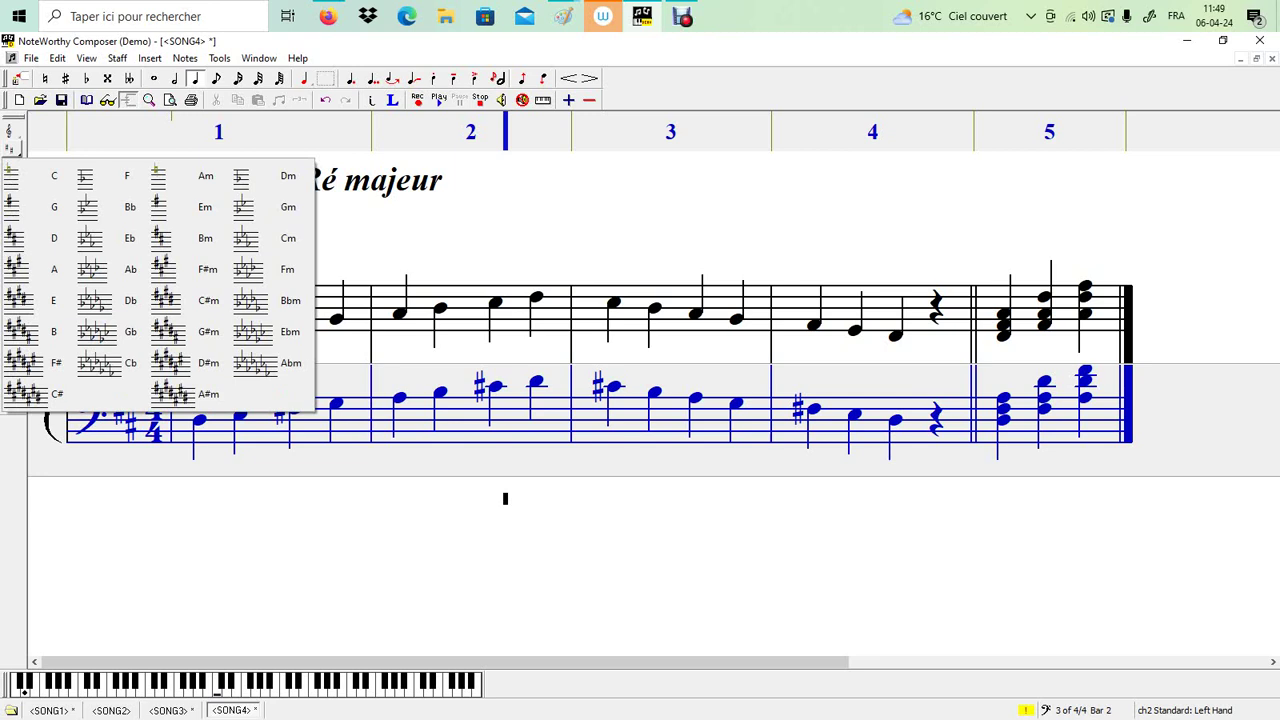
key(Escape)
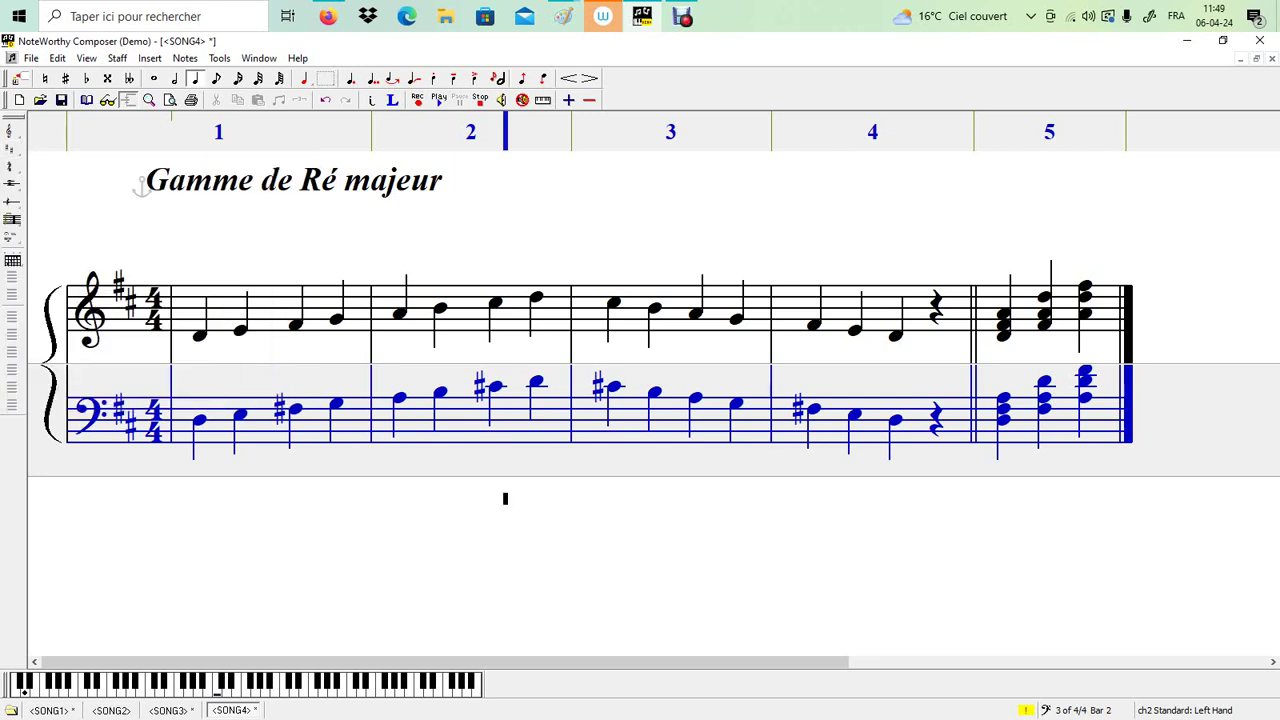